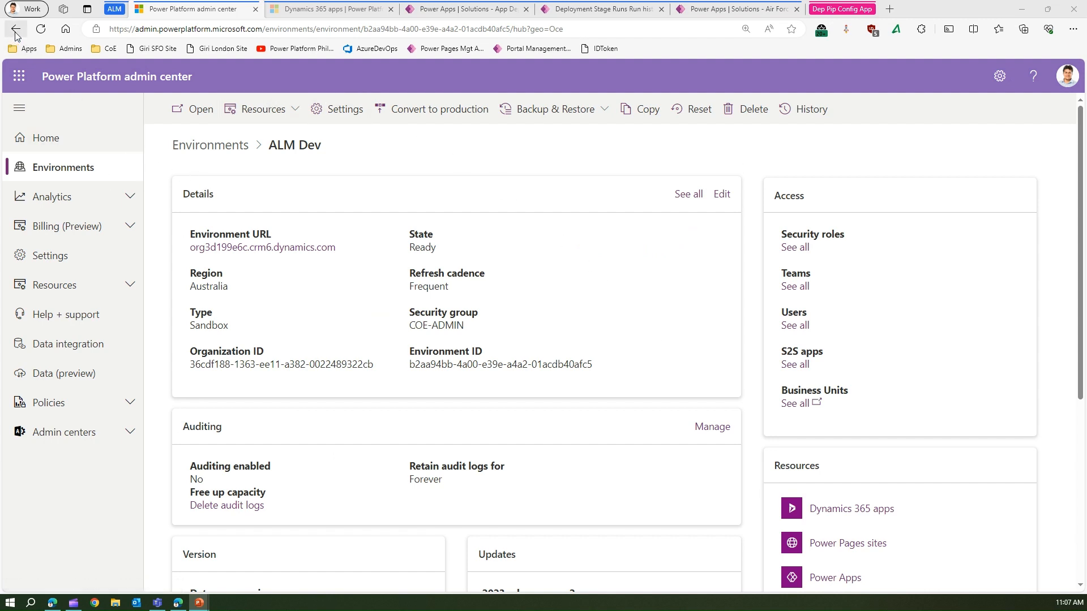
Step: Open the list of environments in the admin center and filter it by "alm"
{"action": "left_click", "coordinate": [305, 12]}
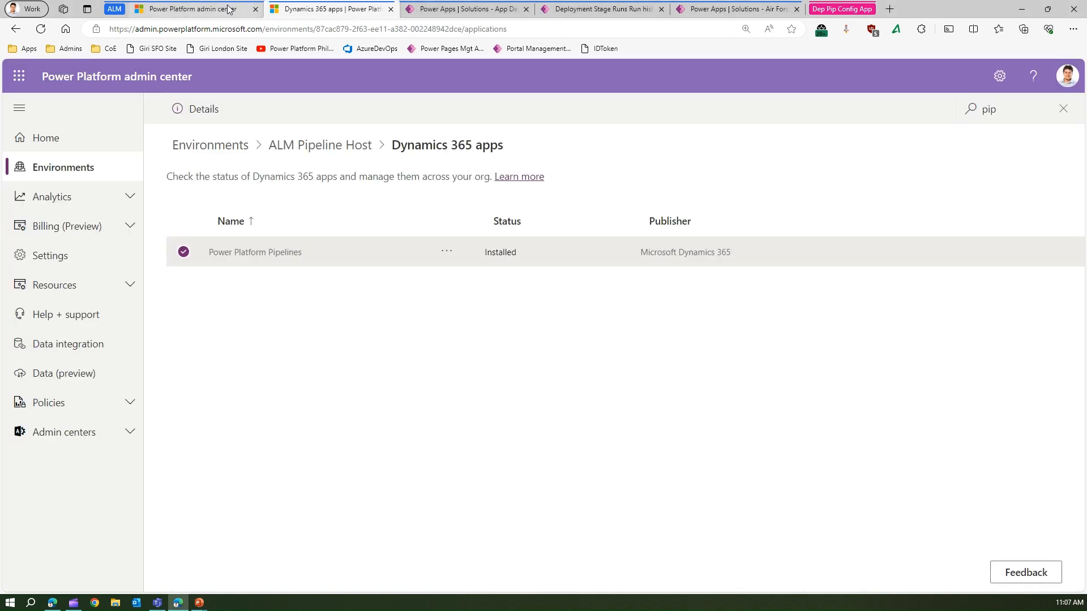
{"action": "left_click", "coordinate": [223, 7]}
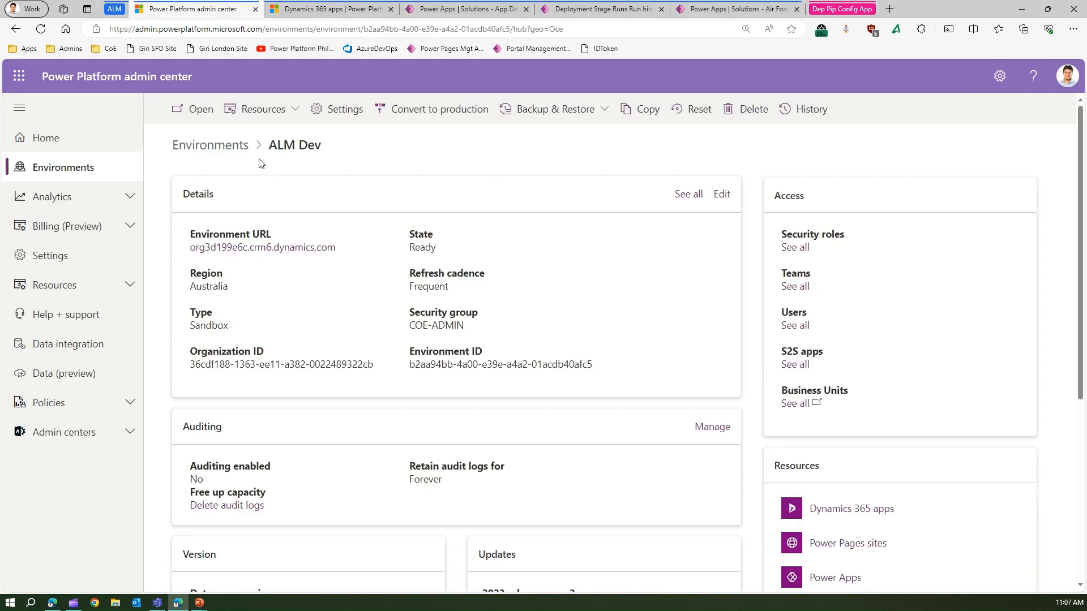
{"action": "left_click", "coordinate": [89, 168]}
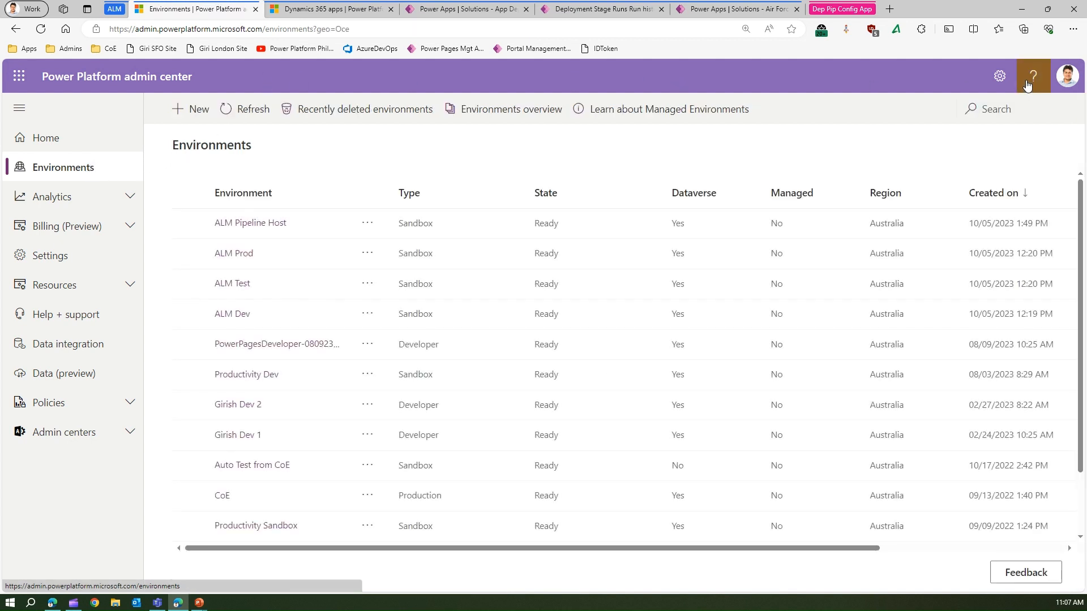
{"action": "left_click", "coordinate": [994, 113]}
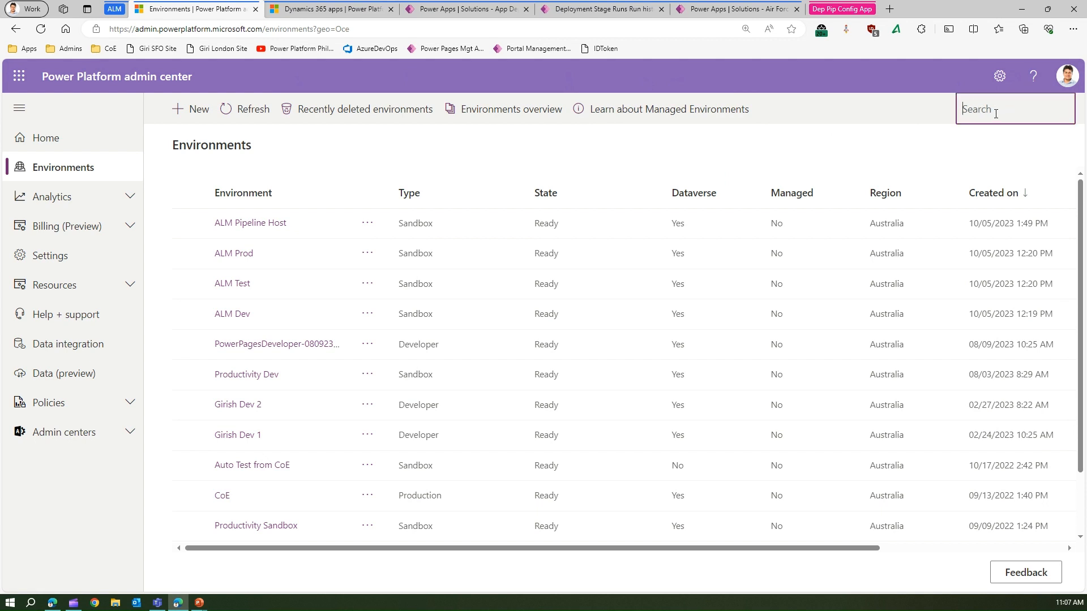
{"action": "type", "text": "alm"}
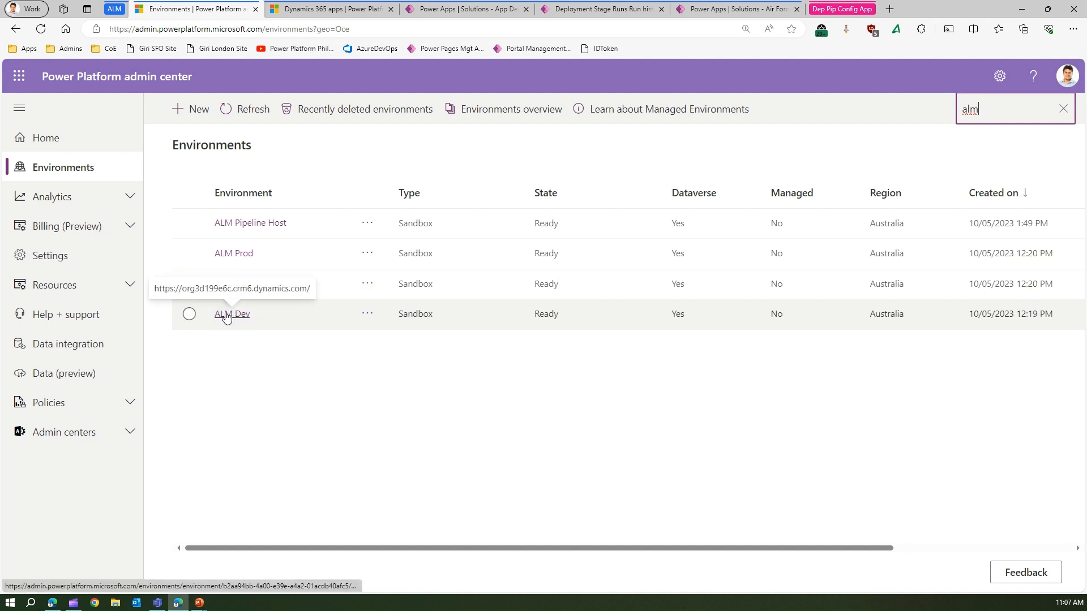
Step: Open the ALM Dev environment's details and copy its Environment ID
{"action": "left_click", "coordinate": [227, 315]}
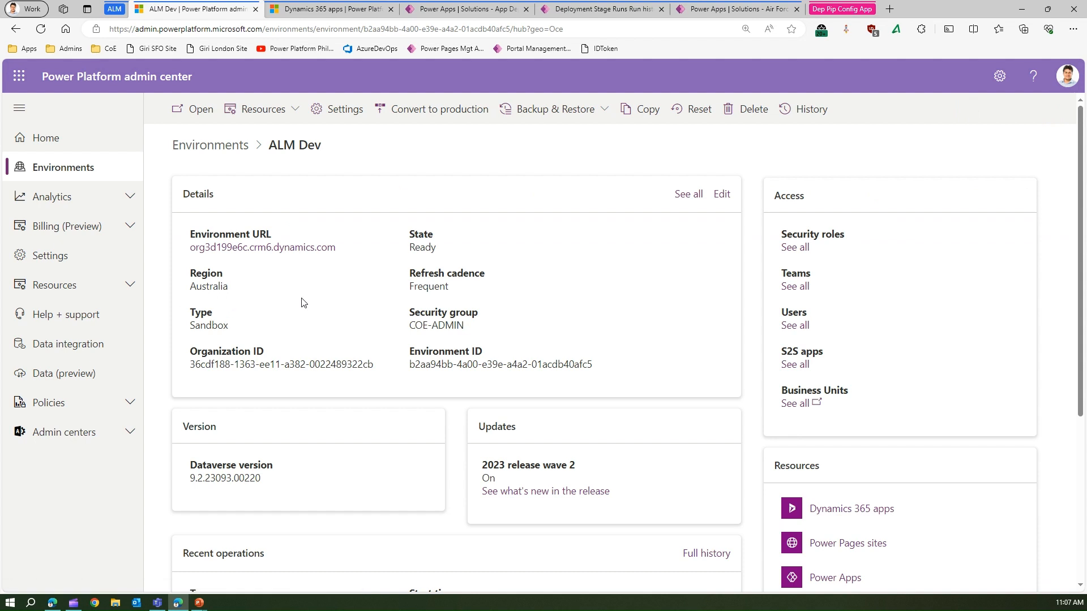
{"action": "left_click_drag", "start_coordinate": [410, 365], "coordinate": [593, 371]}
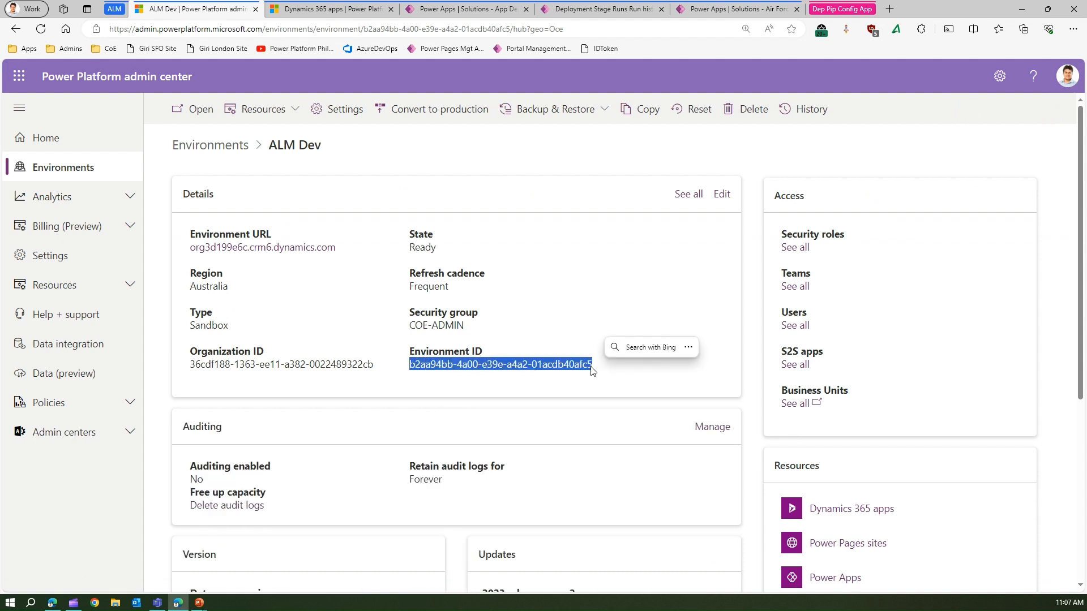
{"action": "key", "text": "ctrl+c"}
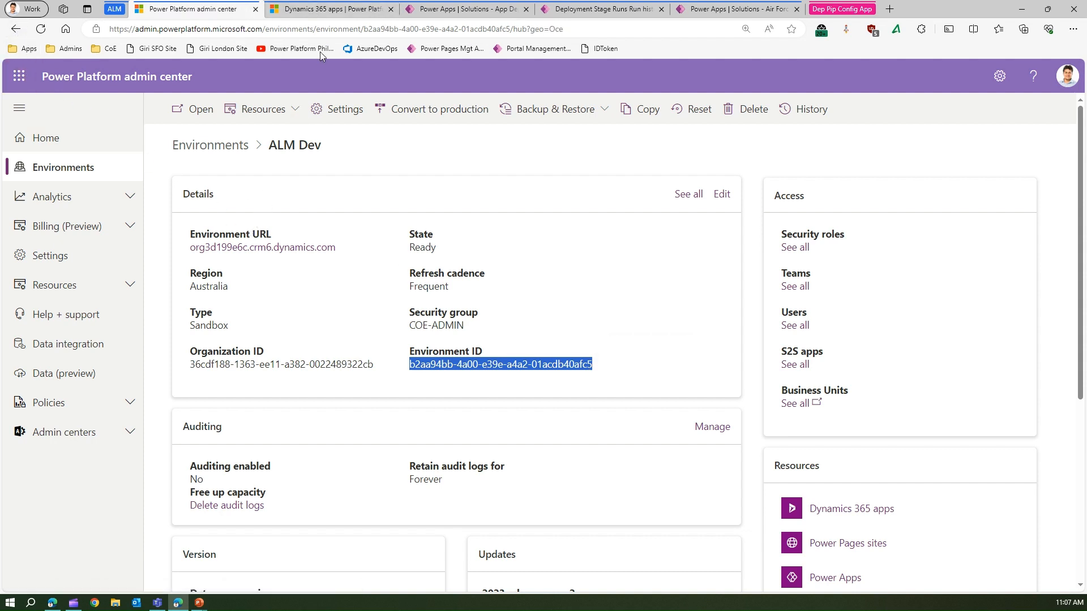
Step: Open the Dynamics 365 apps of the ALM Pipeline Host environment and search them for "pipeline"
{"action": "left_click", "coordinate": [331, 9]}
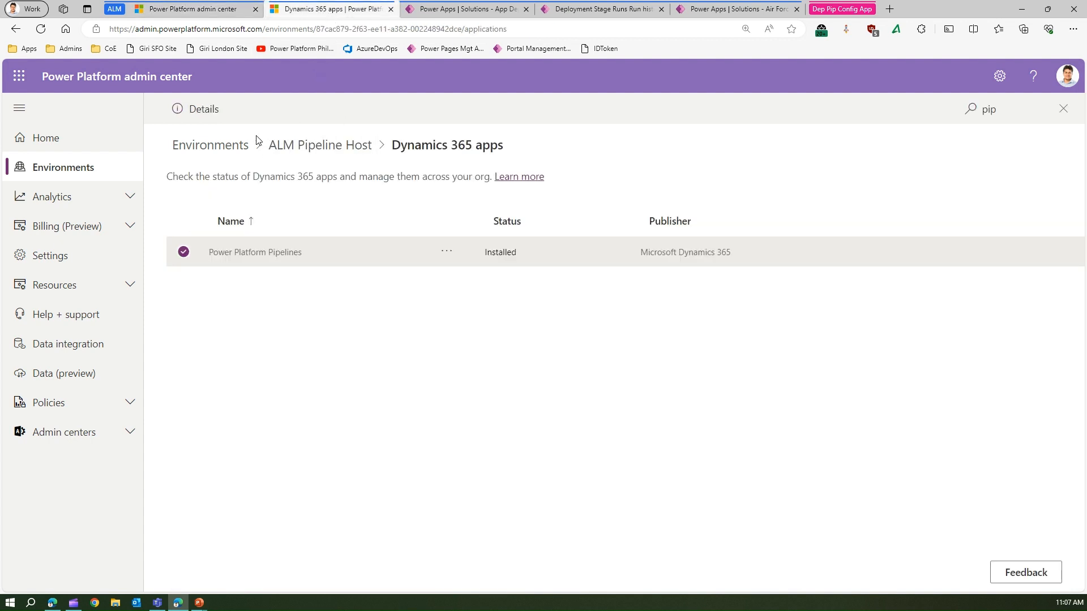
{"action": "left_click", "coordinate": [286, 146]}
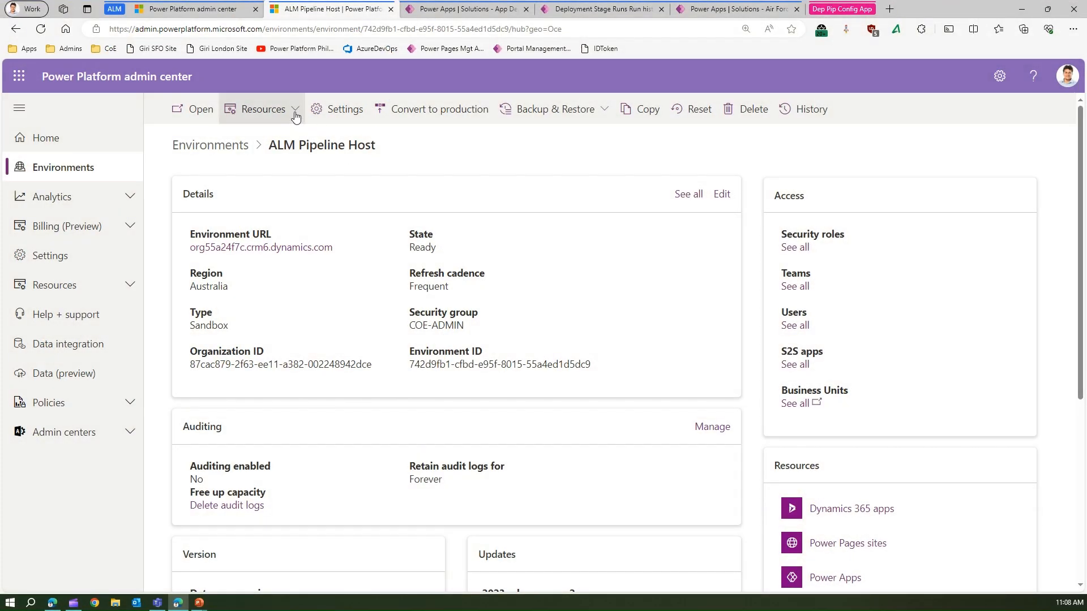
{"action": "left_click", "coordinate": [295, 110]}
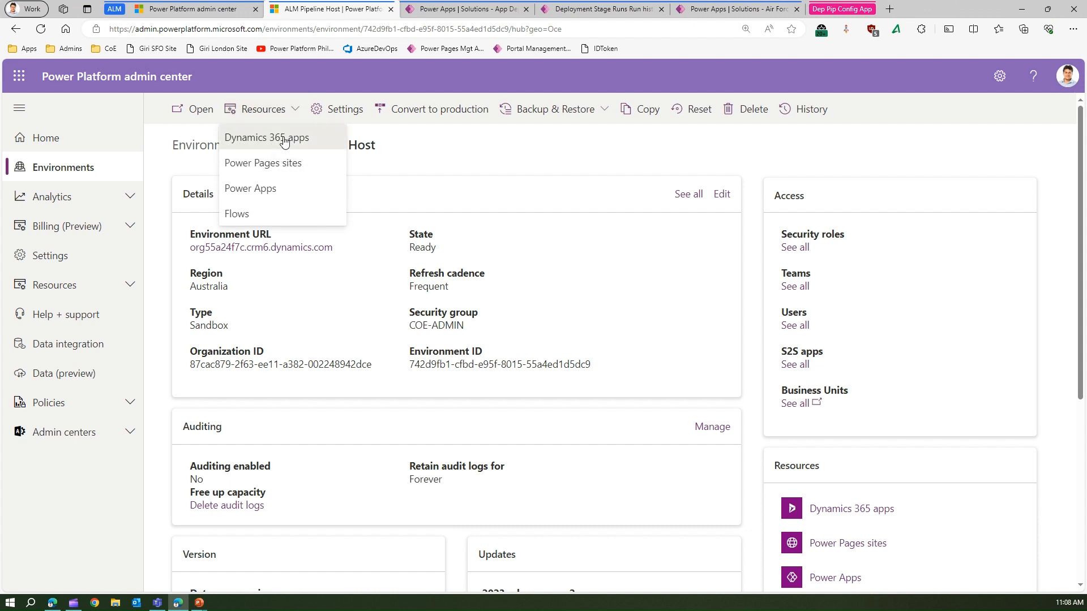
{"action": "left_click", "coordinate": [283, 139]}
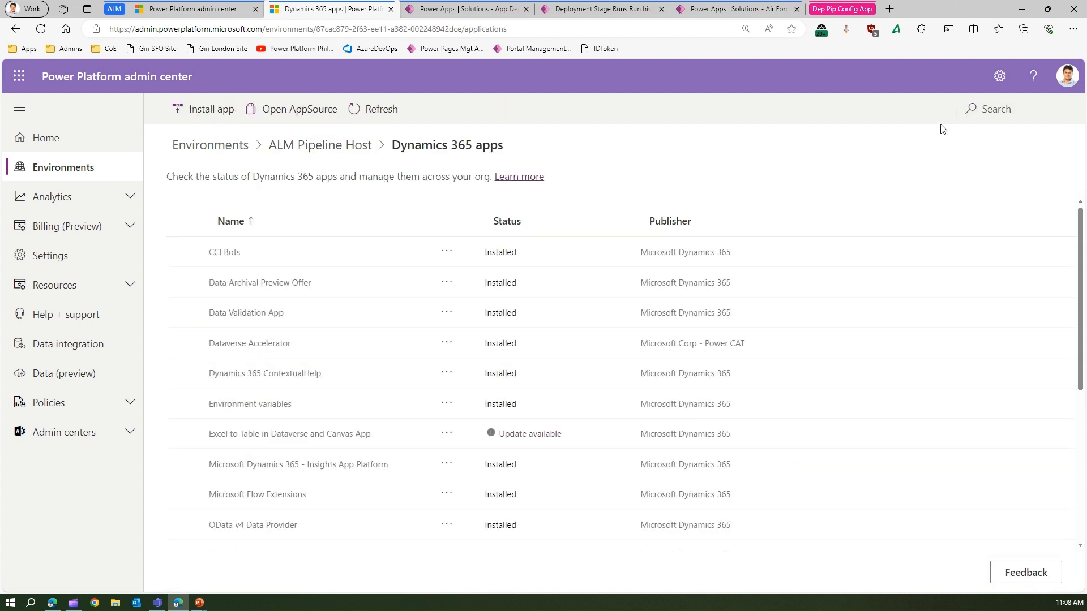
{"action": "left_click", "coordinate": [991, 110]}
{"action": "type", "text": "pi"}
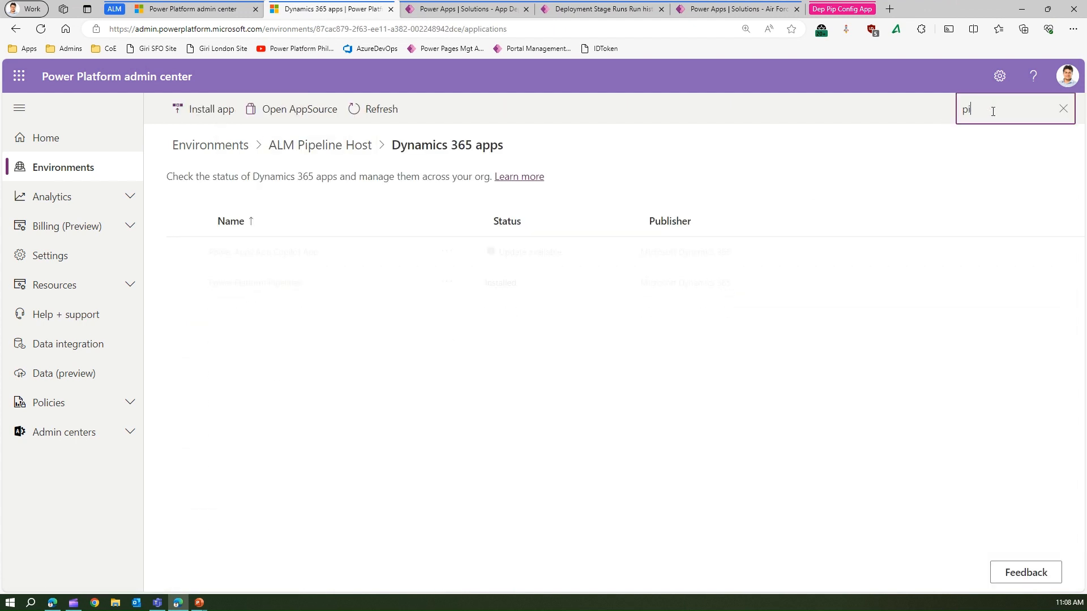
{"action": "type", "text": "pelin"}
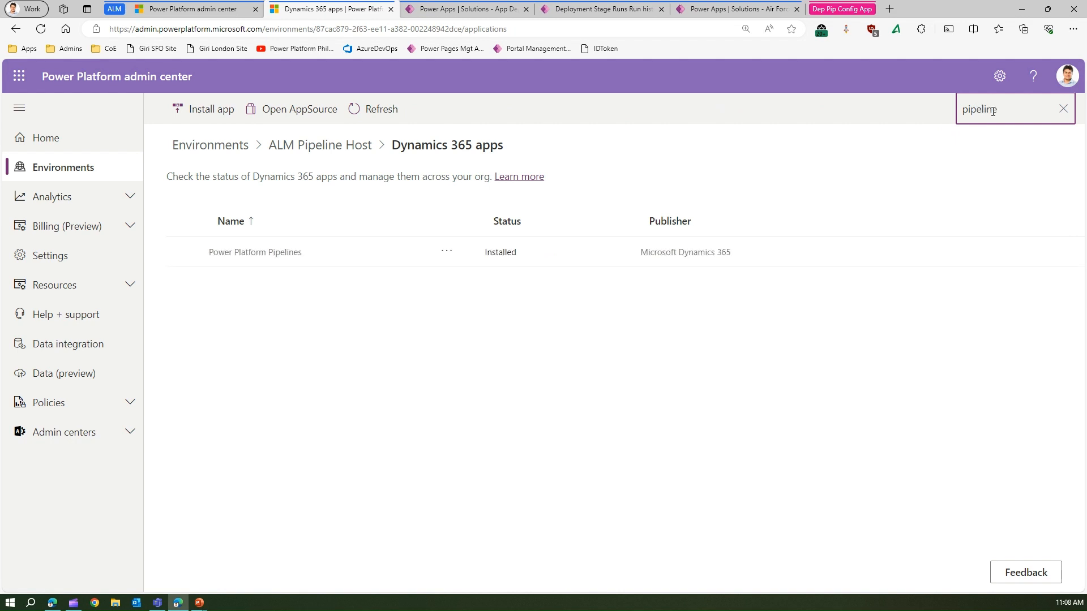
{"action": "type", "text": "e"}
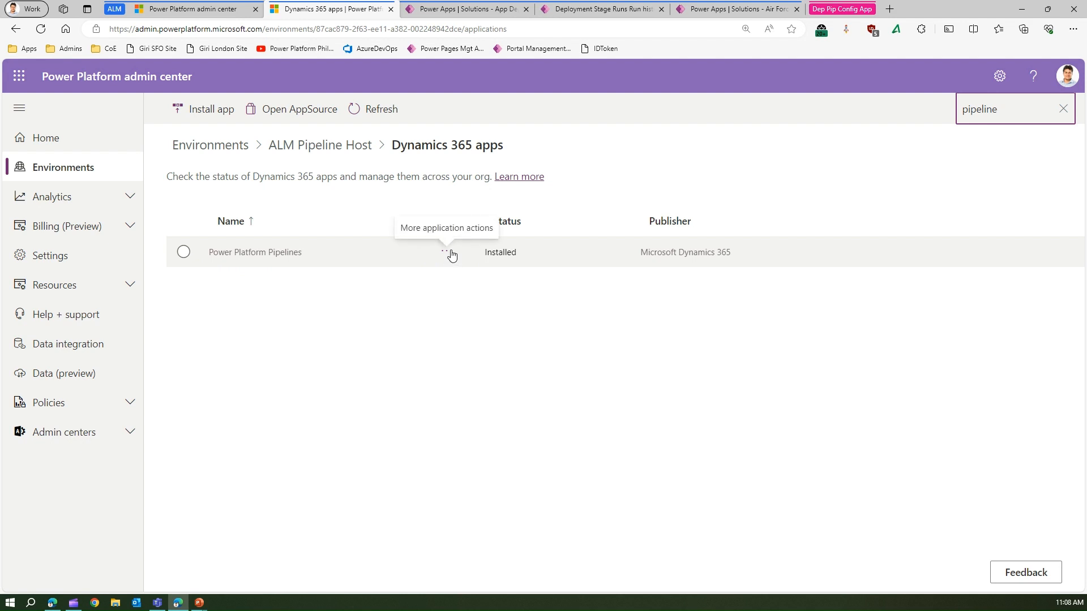
Step: Check the installation status and available actions of the Power Platform Pipelines app
{"action": "left_click_drag", "start_coordinate": [487, 253], "coordinate": [532, 253]}
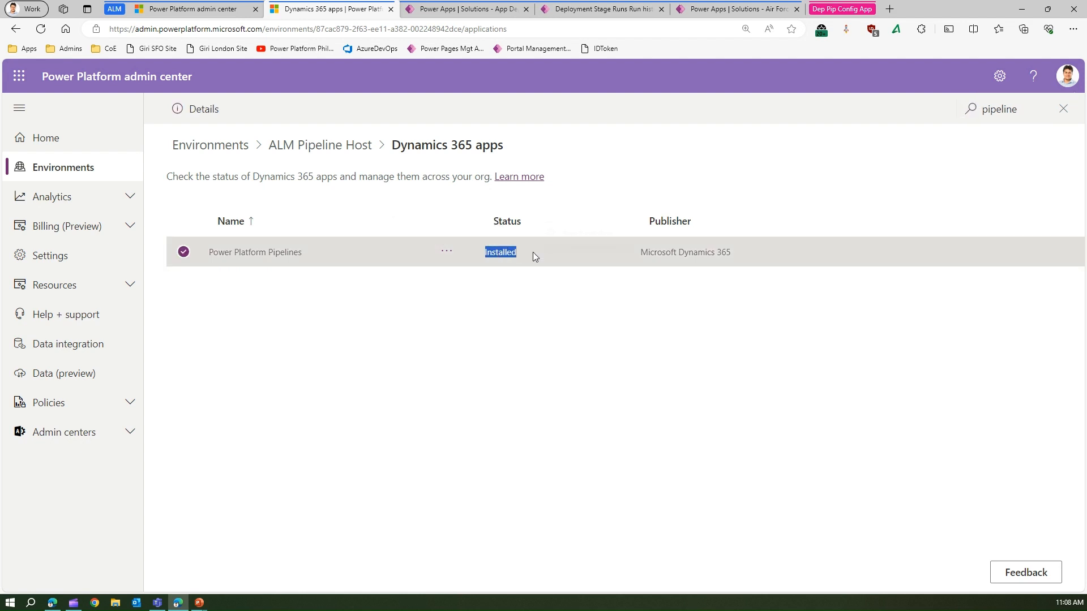
{"action": "left_click", "coordinate": [497, 290]}
{"action": "left_click", "coordinate": [446, 253]}
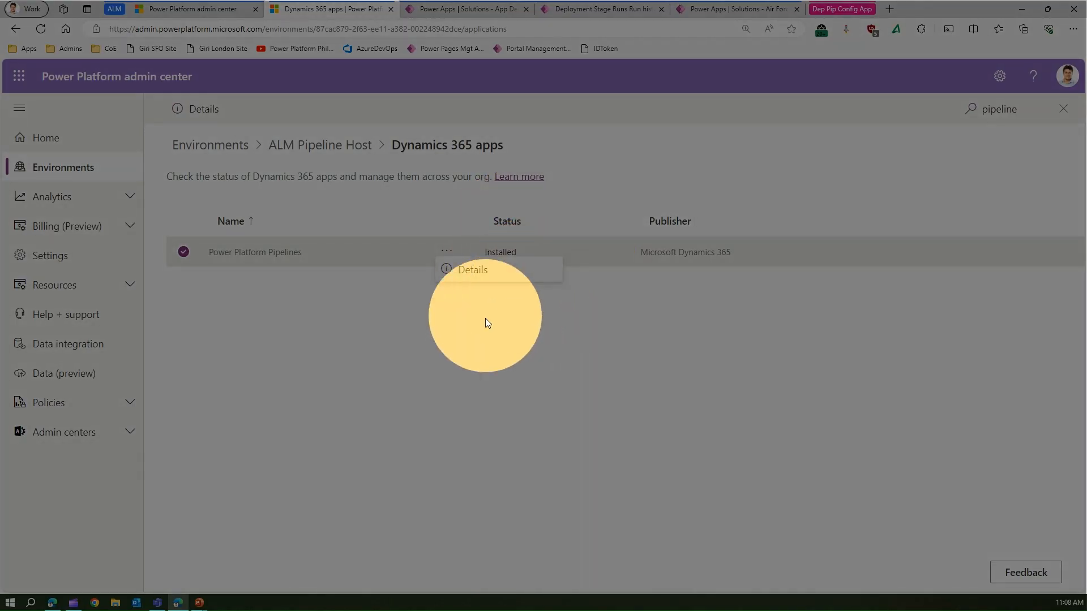
{"action": "left_click", "coordinate": [439, 355]}
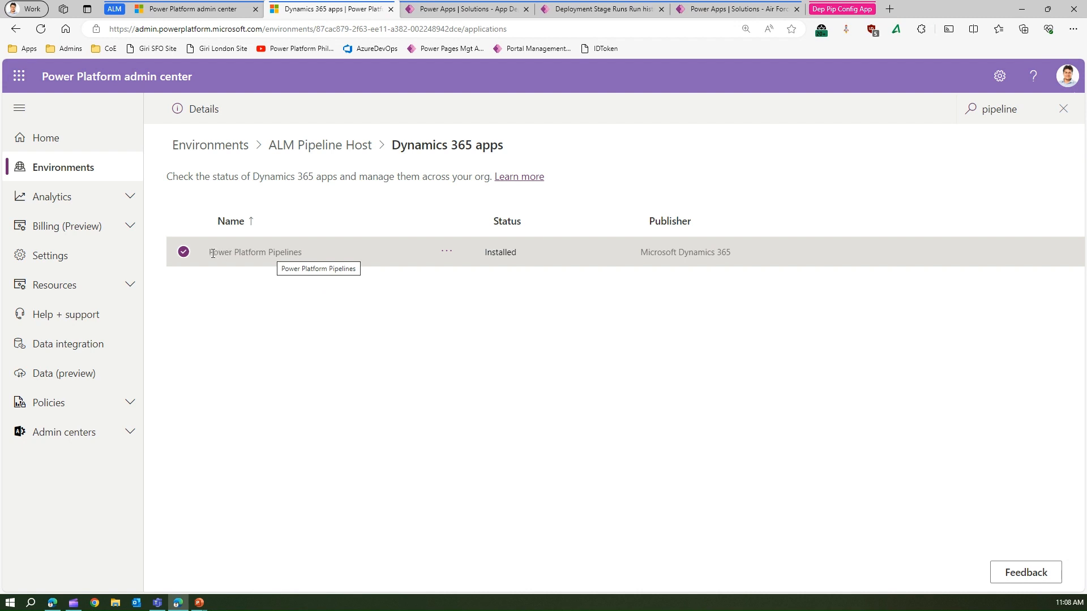
{"action": "left_click_drag", "start_coordinate": [213, 253], "coordinate": [303, 253]}
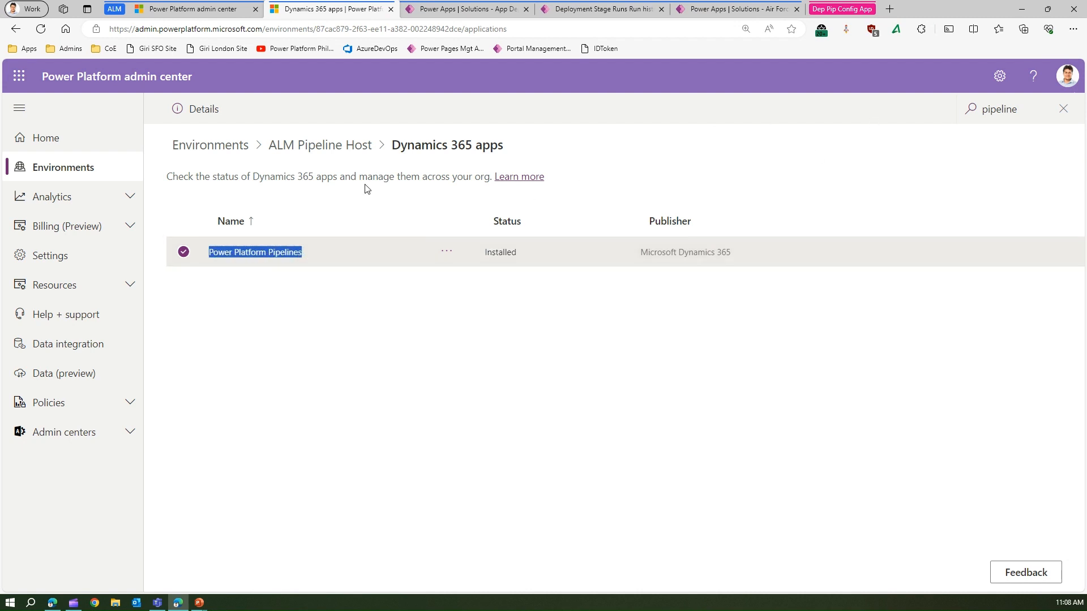
Step: Switch to Power Apps, load the ALM Pipeline Host environment's home page by trimming the solution path from its address, and open its apps list
{"action": "left_click", "coordinate": [377, 145]}
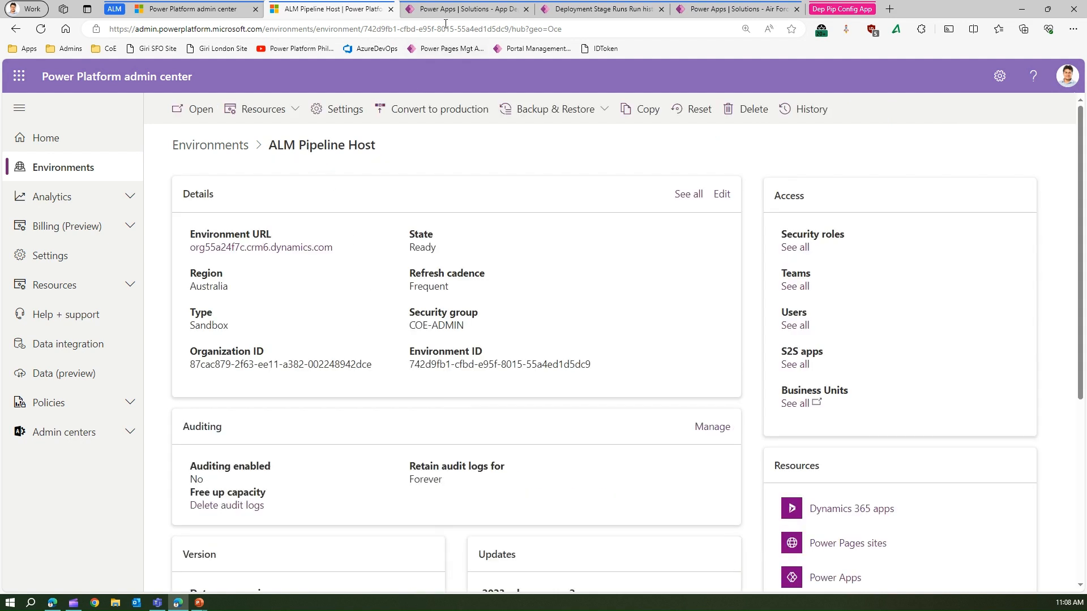
{"action": "left_click", "coordinate": [461, 10]}
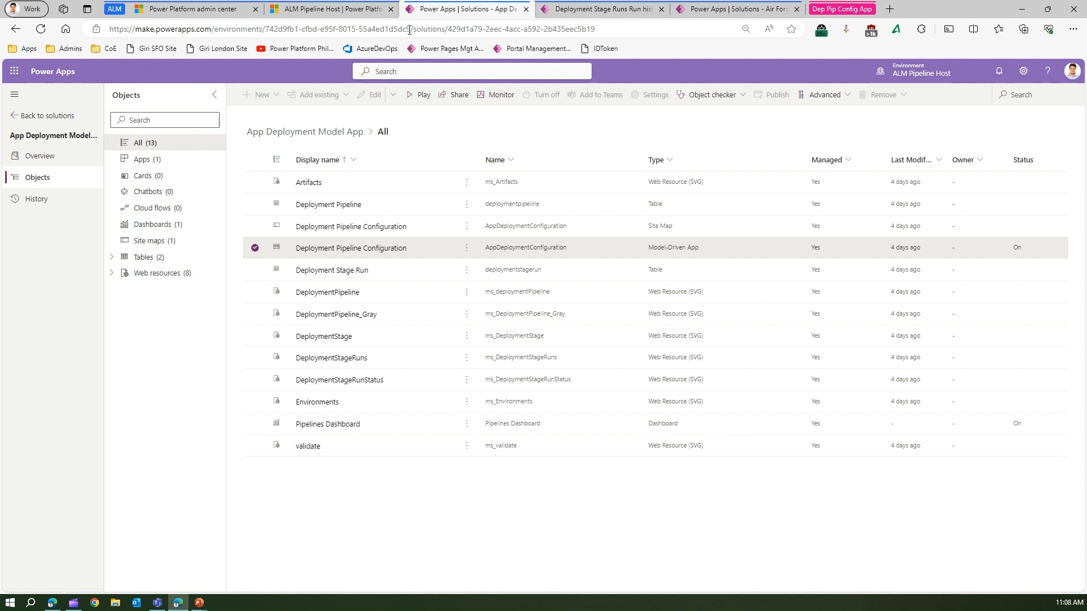
{"action": "left_click_drag", "start_coordinate": [412, 29], "coordinate": [724, 30]}
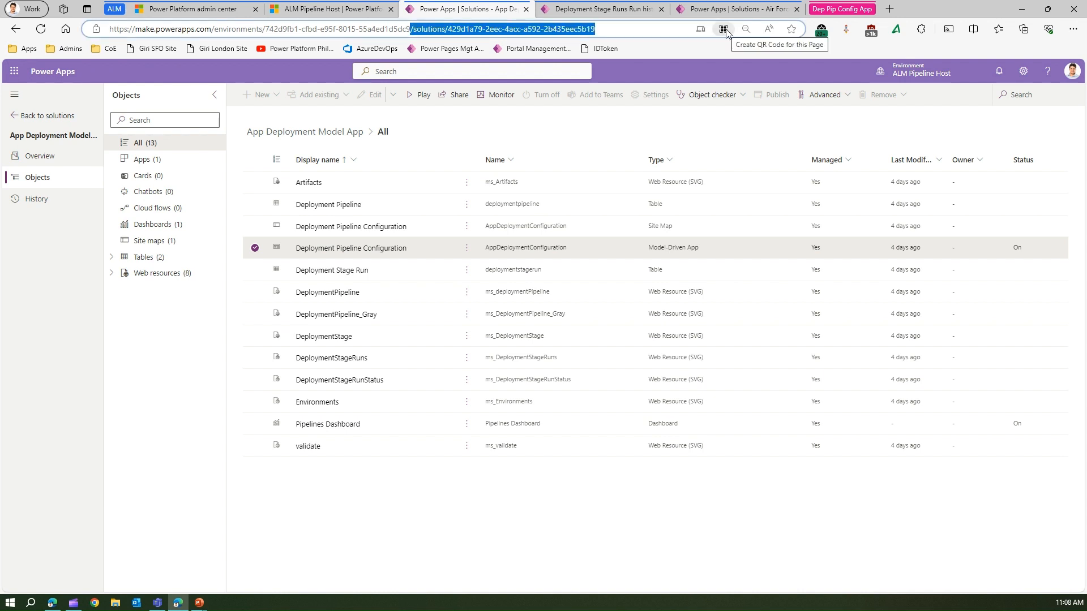
{"action": "key", "text": "BackSpace"}
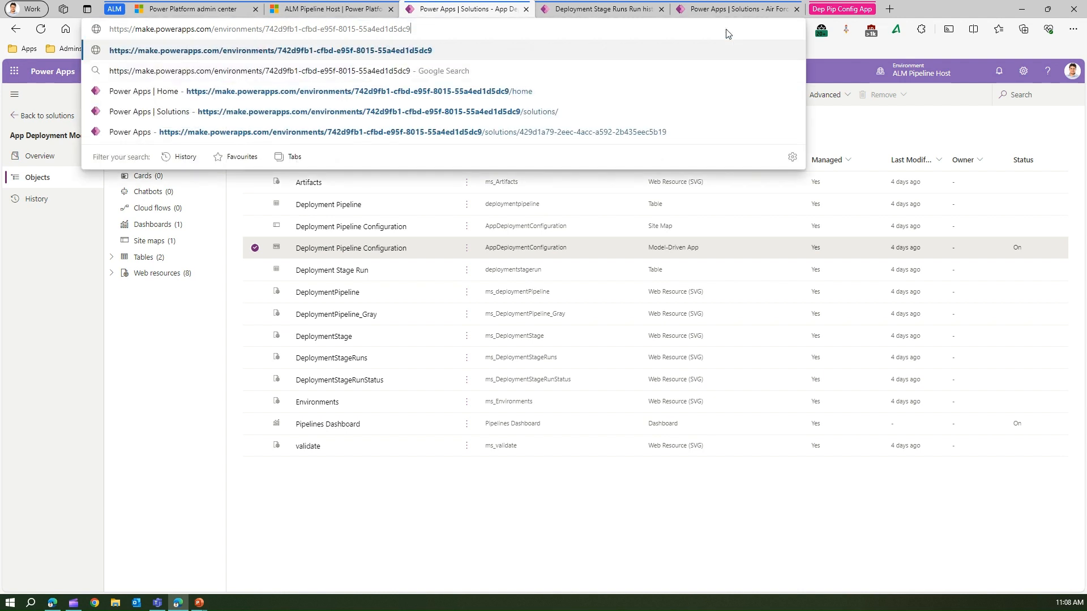
{"action": "key", "text": "Return"}
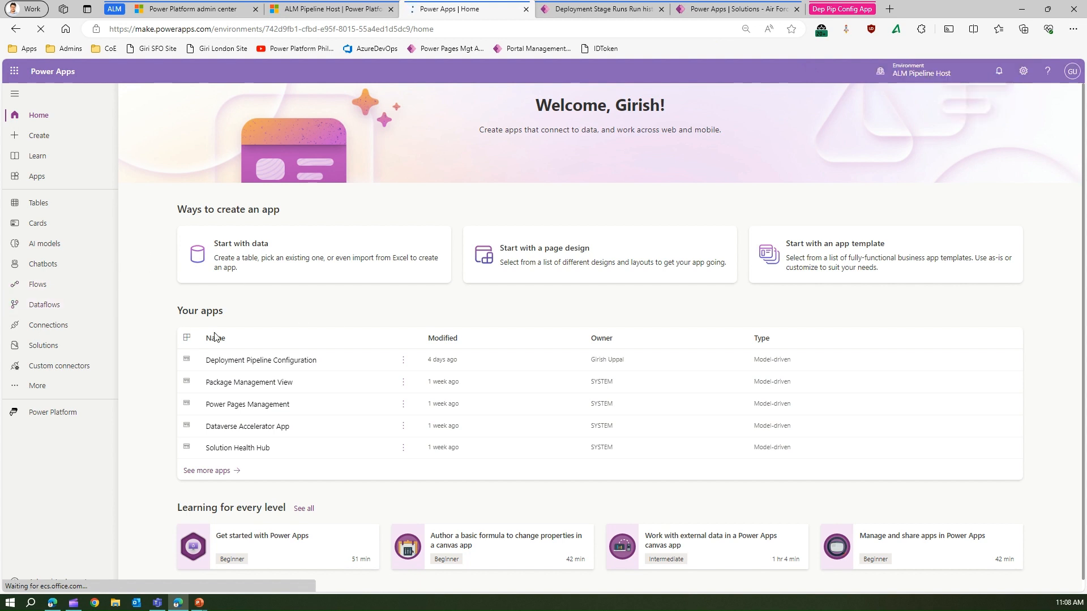
{"action": "left_click", "coordinate": [43, 181]}
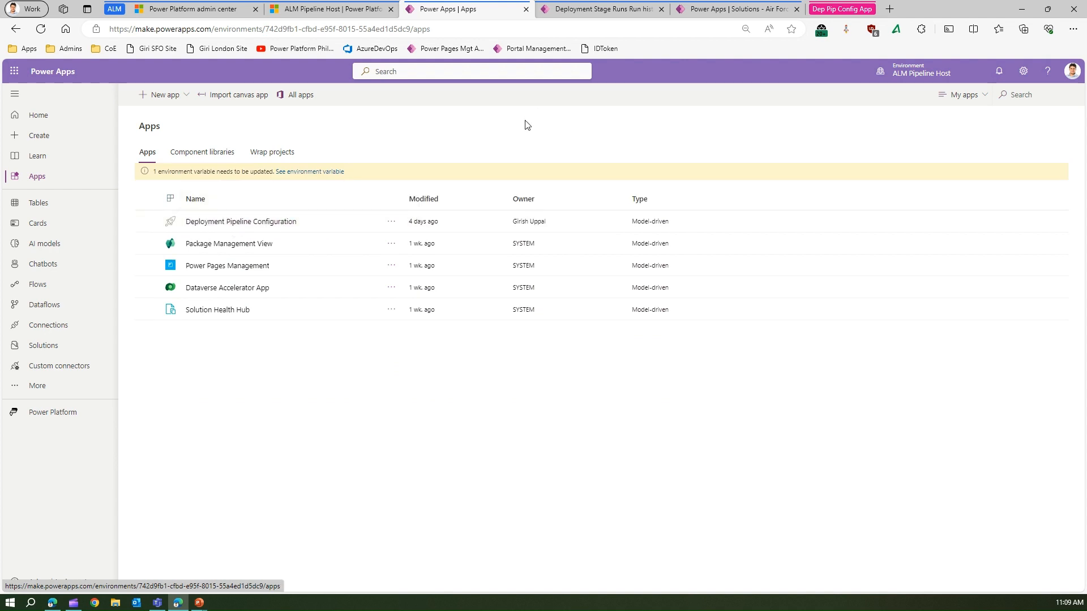
Step: Switch to the Deployment Pipeline Configuration app and view the Pipelines Dashboard
{"action": "left_click", "coordinate": [582, 9]}
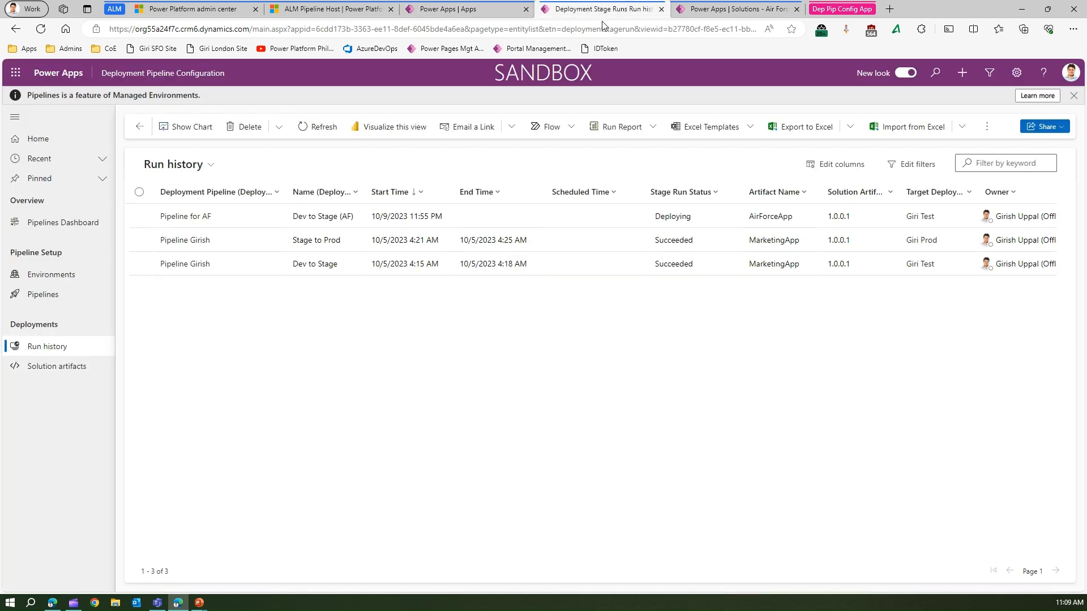
{"action": "left_click", "coordinate": [51, 140]}
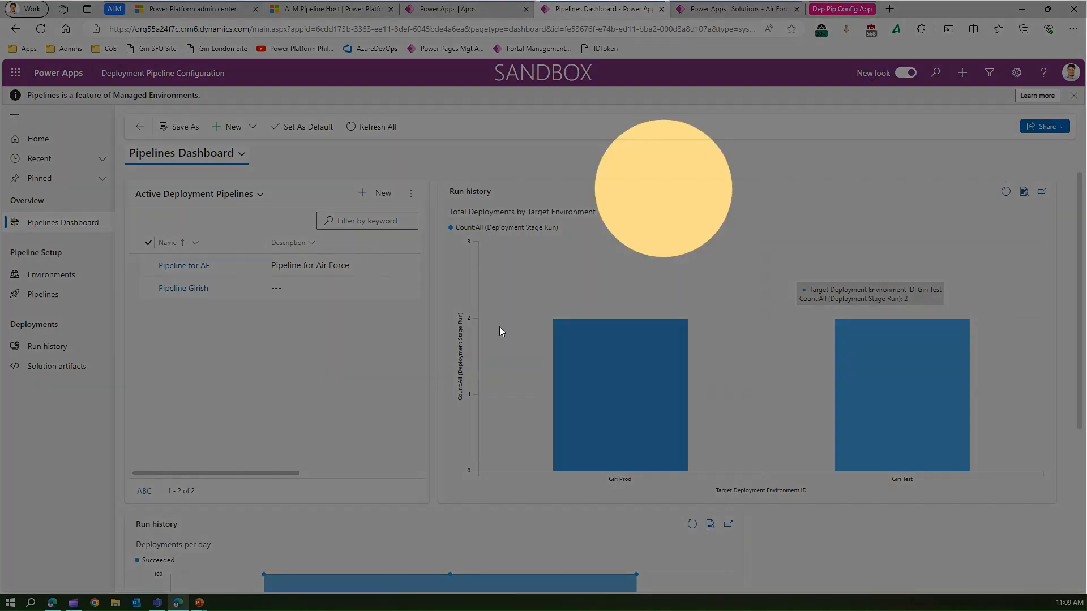
{"action": "left_click", "coordinate": [286, 398]}
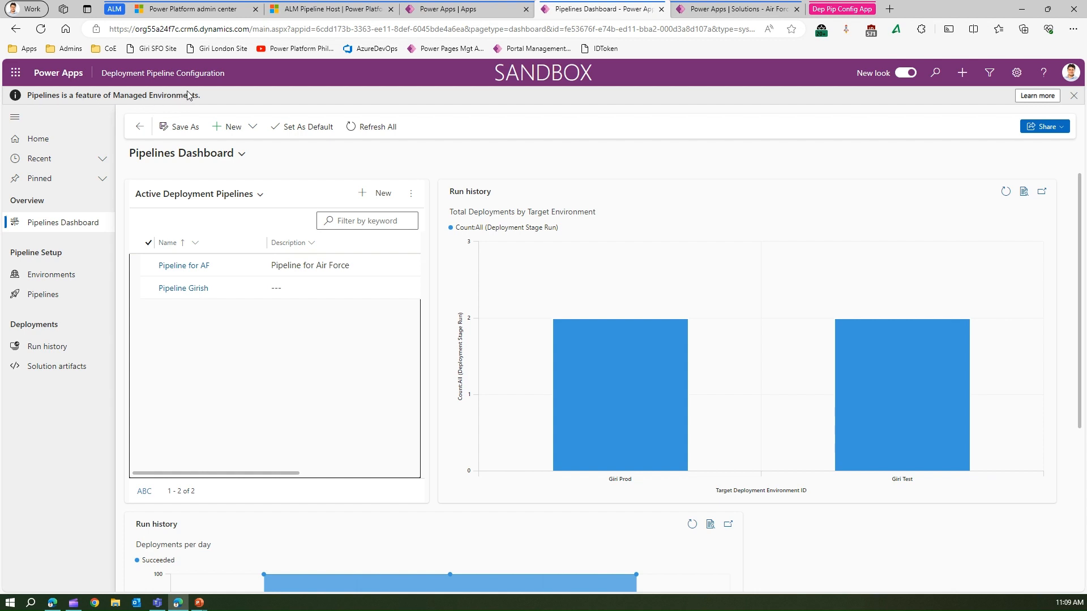
Step: Start a new deployment environment record named "My Dev" with the environment type Development Environment
{"action": "left_click", "coordinate": [66, 277]}
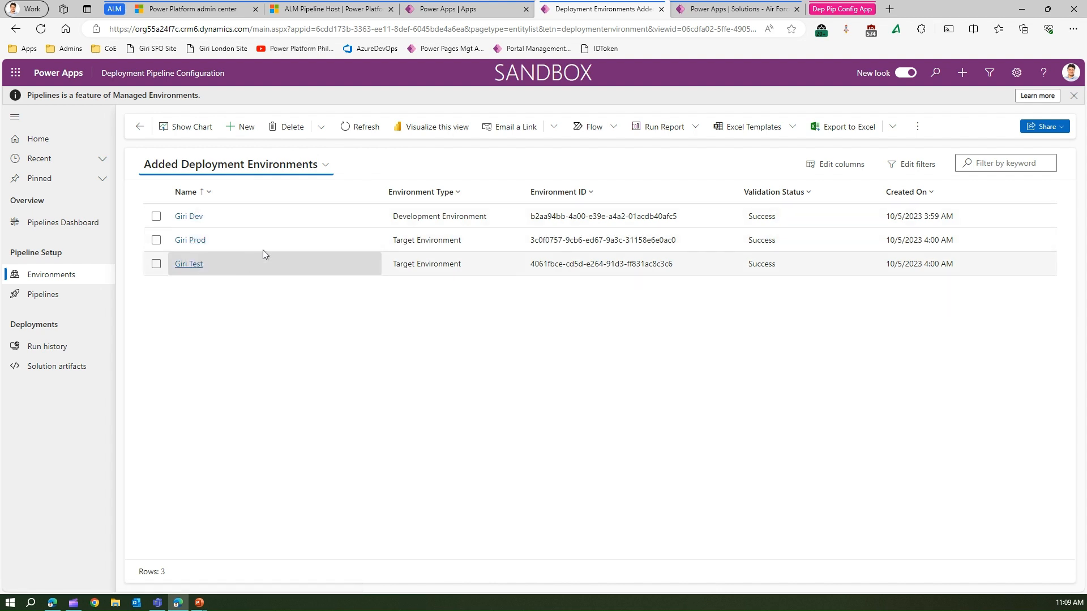
{"action": "left_click", "coordinate": [245, 126]}
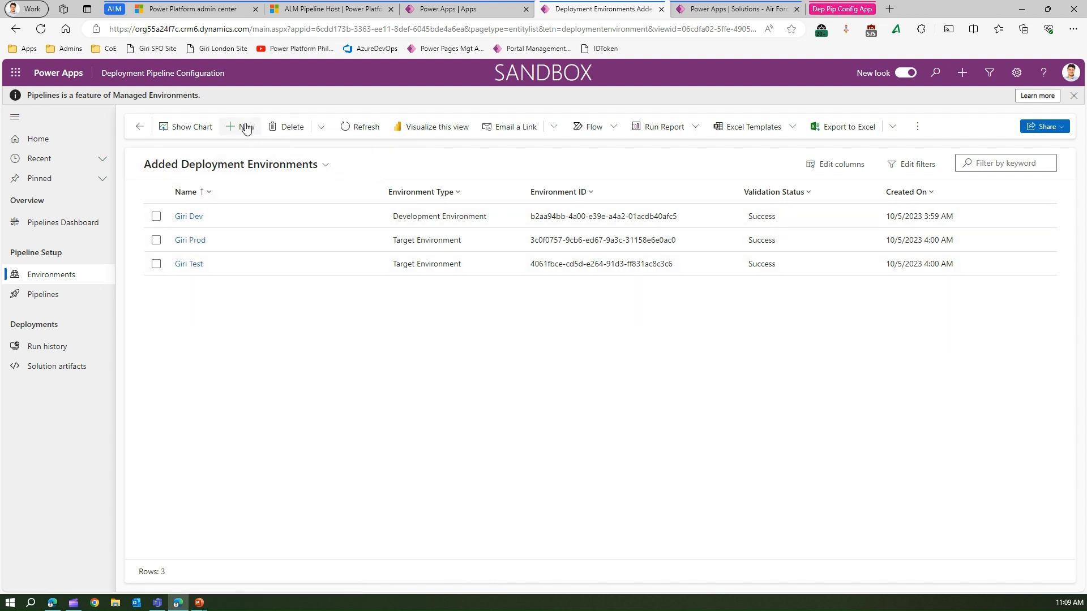
{"action": "left_click", "coordinate": [242, 246]}
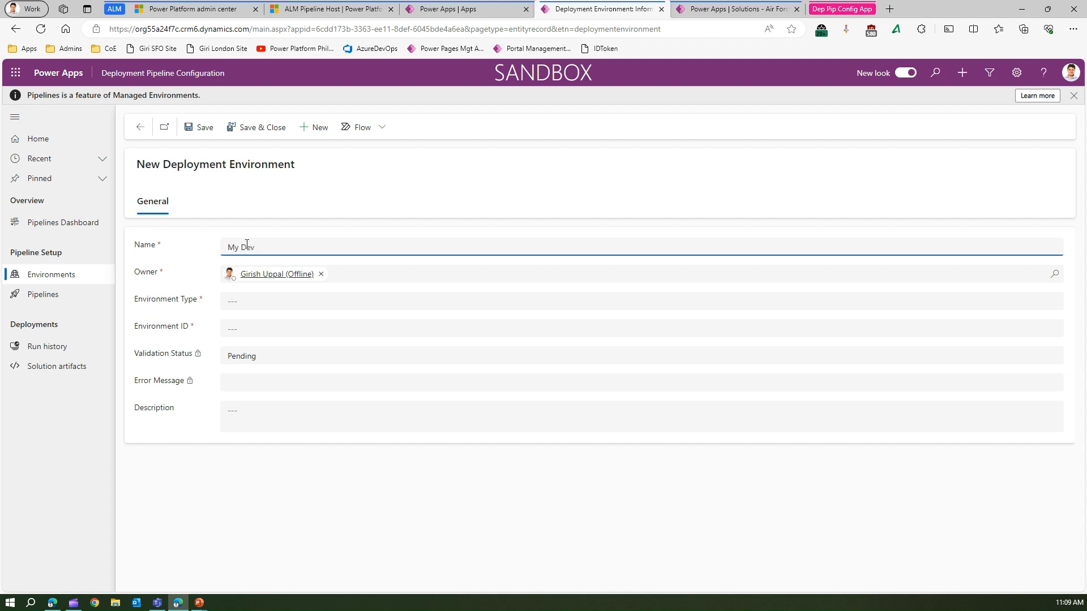
{"action": "left_click", "coordinate": [260, 301]}
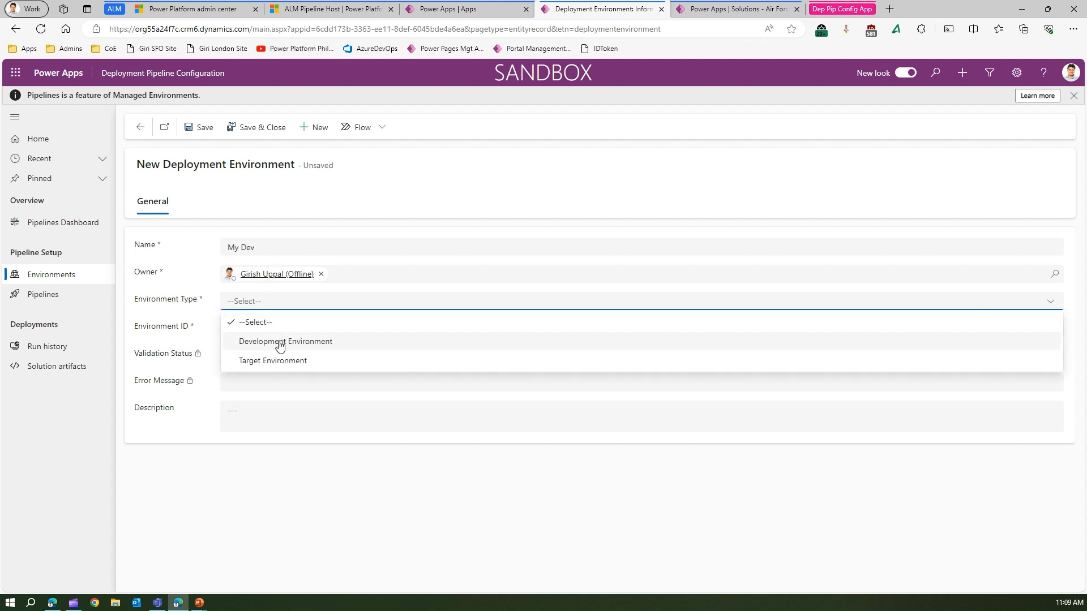
{"action": "left_click", "coordinate": [280, 344]}
Step: Copy the ALM Dev environment's ID from the Power Platform admin center into the My Dev record's Environment ID
{"action": "left_click", "coordinate": [247, 328]}
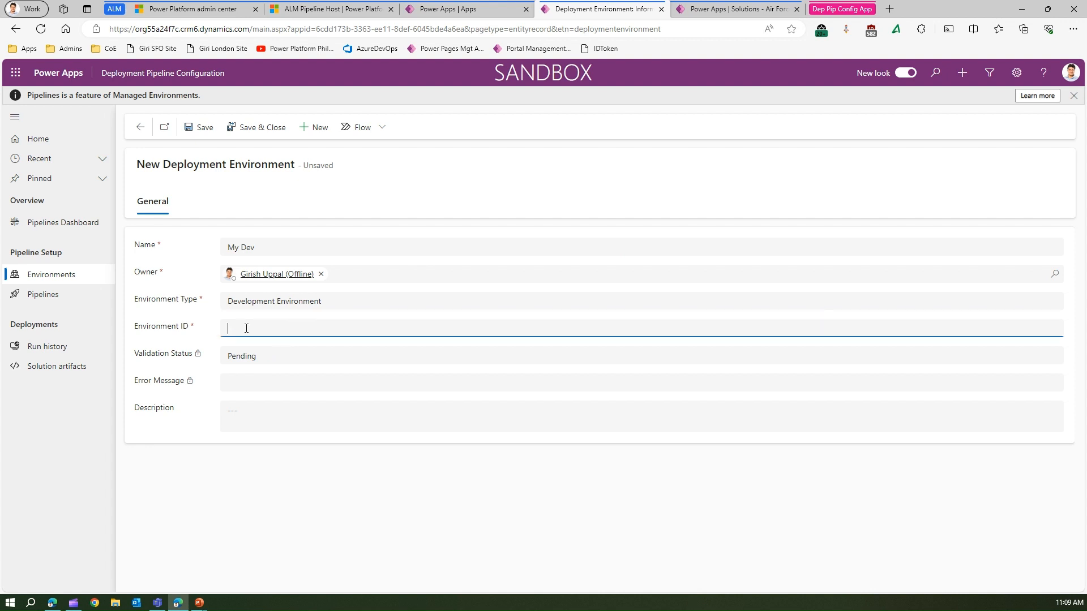
{"action": "left_click", "coordinate": [211, 10]}
{"action": "left_click", "coordinate": [515, 382]}
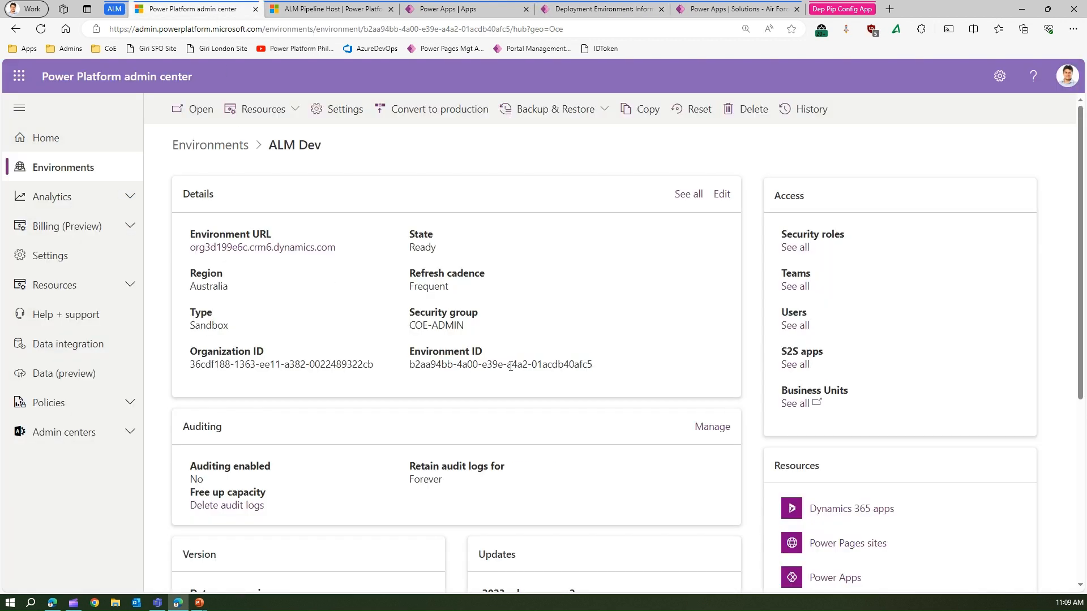
{"action": "triple_click", "coordinate": [510, 365]}
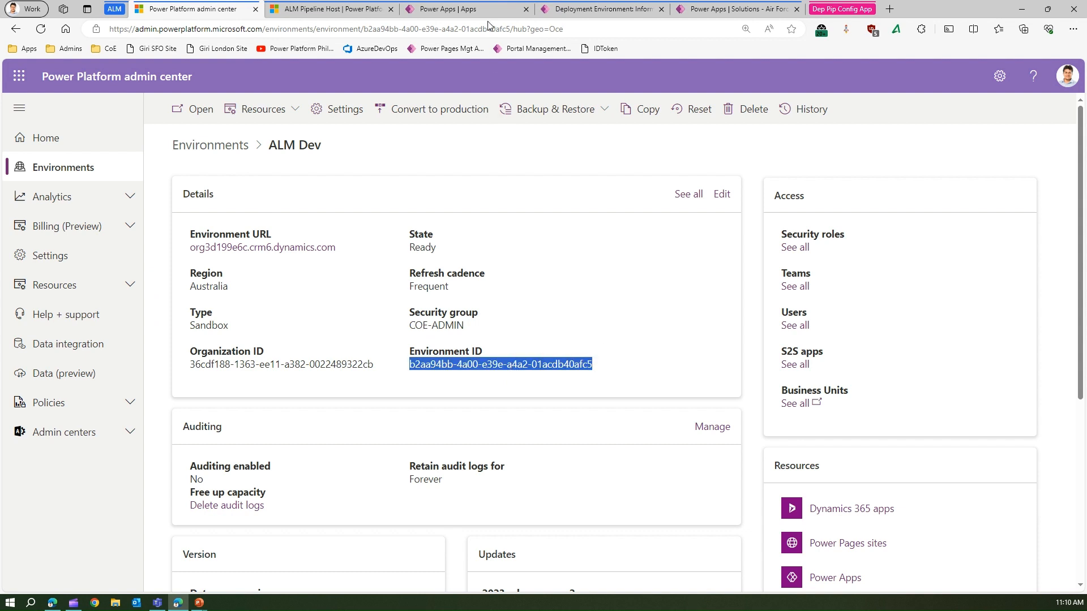
{"action": "left_click", "coordinate": [599, 9]}
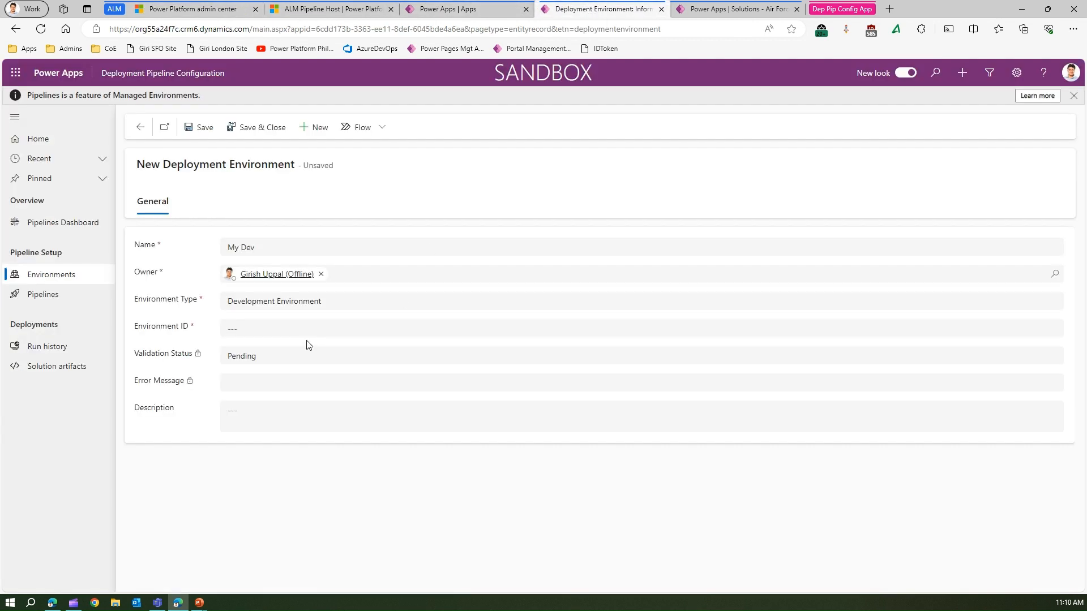
{"action": "left_click", "coordinate": [293, 327]}
{"action": "type", "text": "b2aa94bb-4a00-e3be-a4a2-01acdb40afc5"}
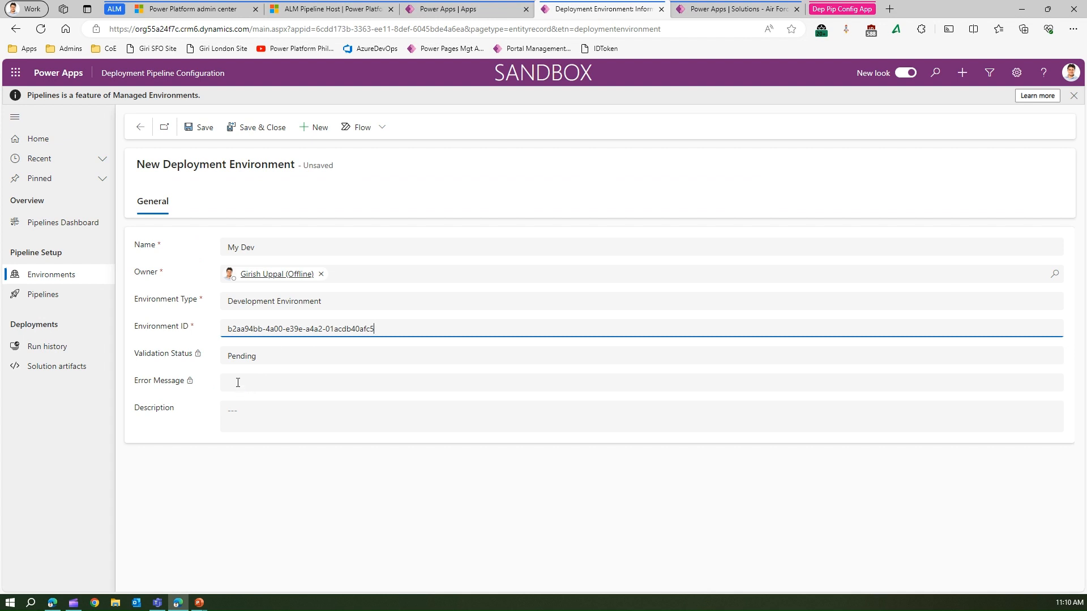
{"action": "left_click", "coordinate": [237, 383]}
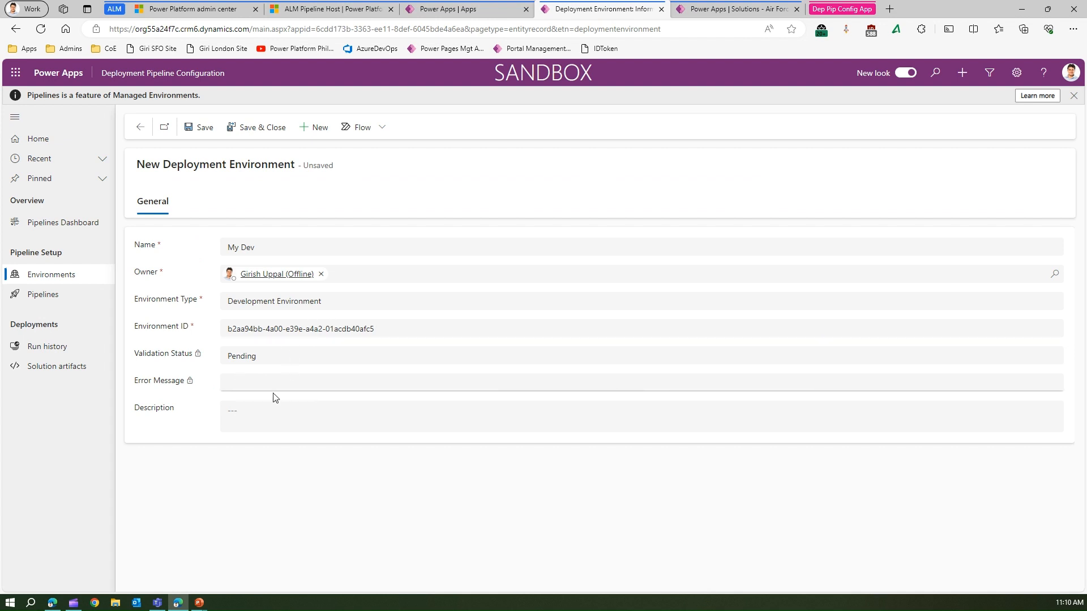
{"action": "left_click", "coordinate": [244, 414]}
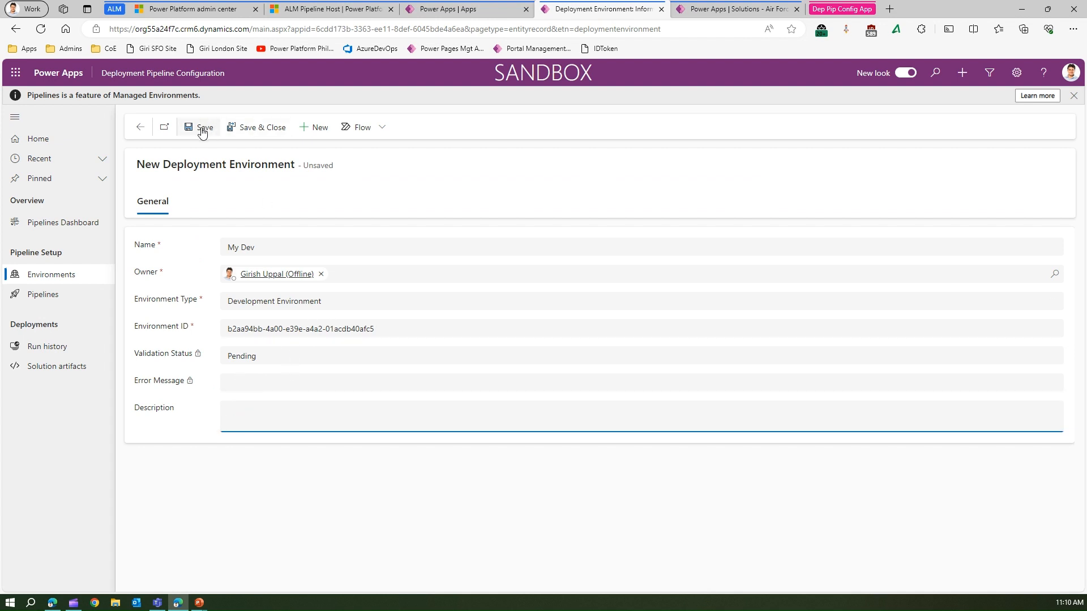
Step: Discard the My Dev record and start another deployment environment named "Test Env" with the environment type Target Environment
{"action": "mouse_move", "coordinate": [315, 274]}
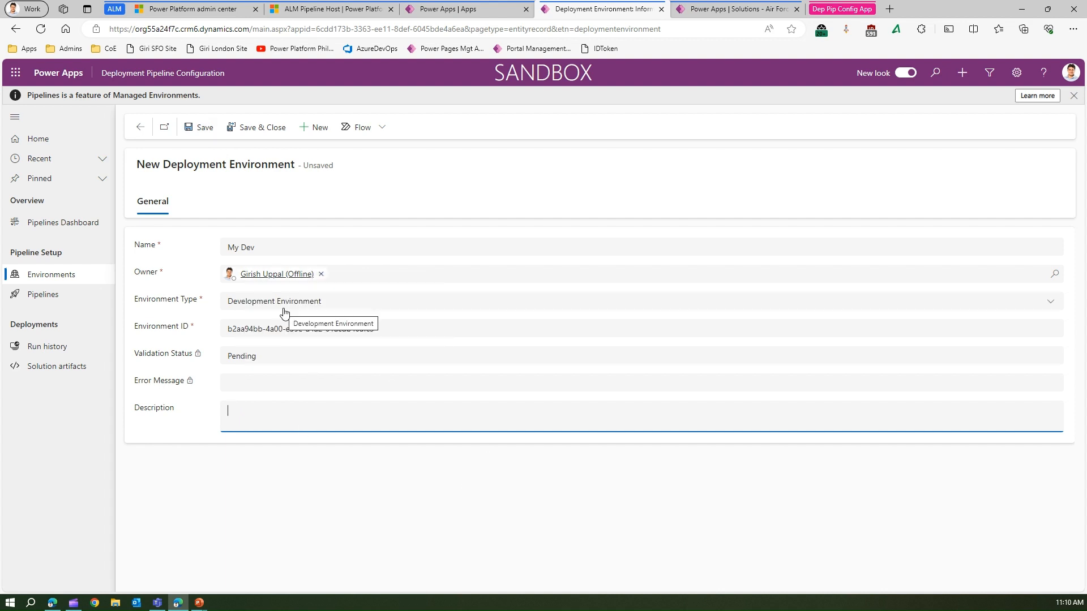
{"action": "left_click", "coordinate": [317, 127]}
{"action": "left_click", "coordinate": [612, 365]}
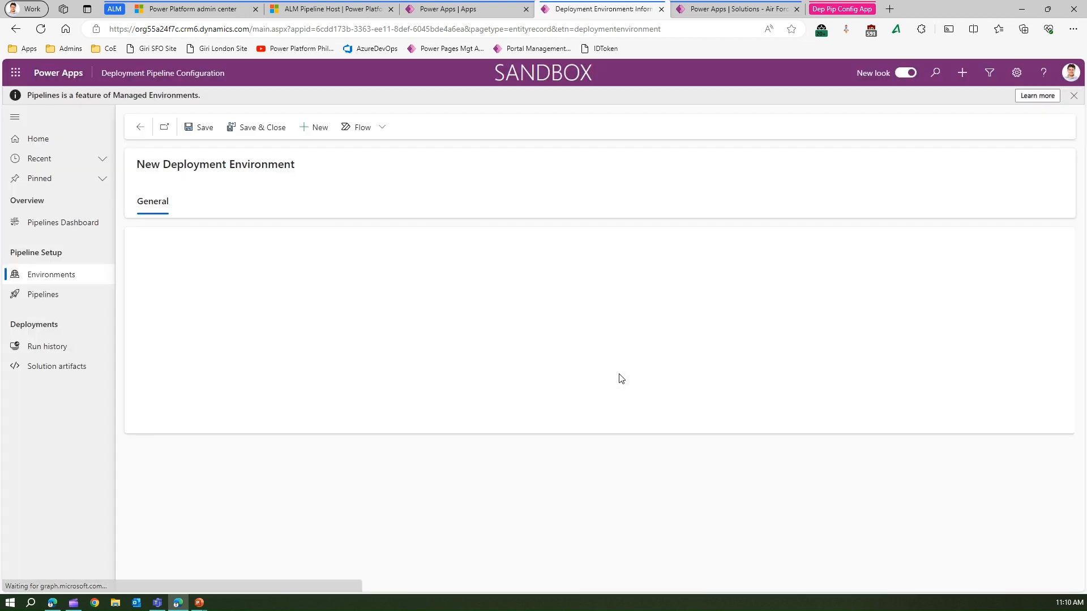
{"action": "left_click", "coordinate": [243, 242]}
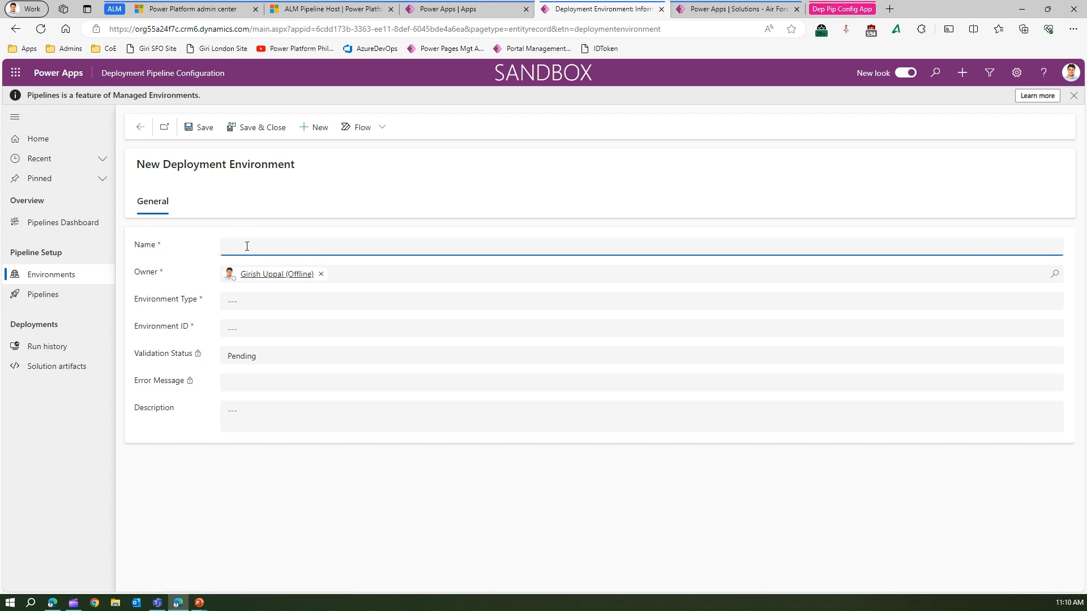
{"action": "left_click", "coordinate": [260, 301]}
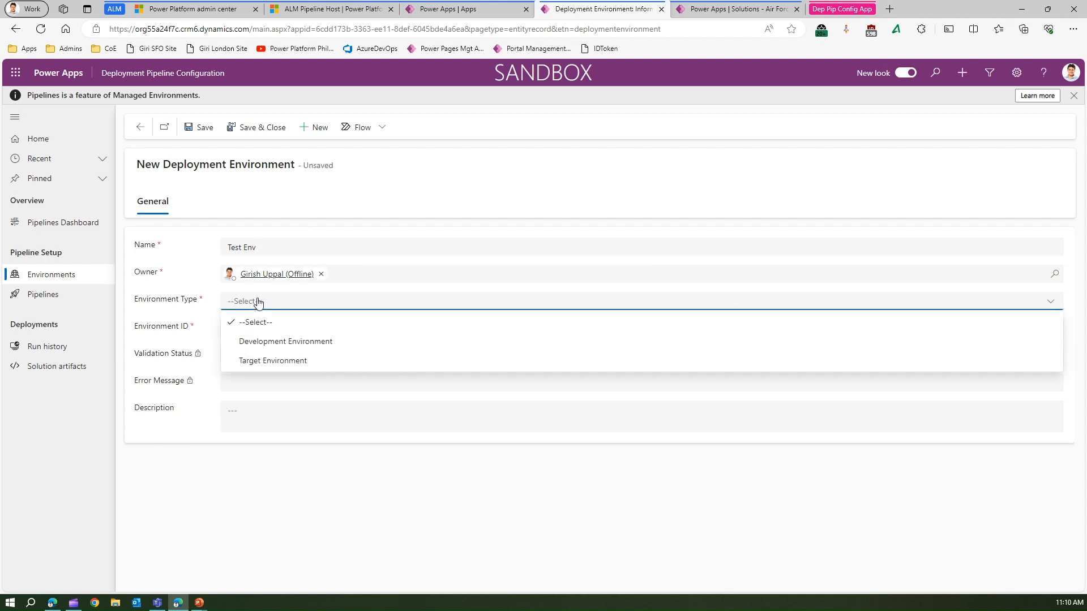
{"action": "left_click", "coordinate": [253, 363]}
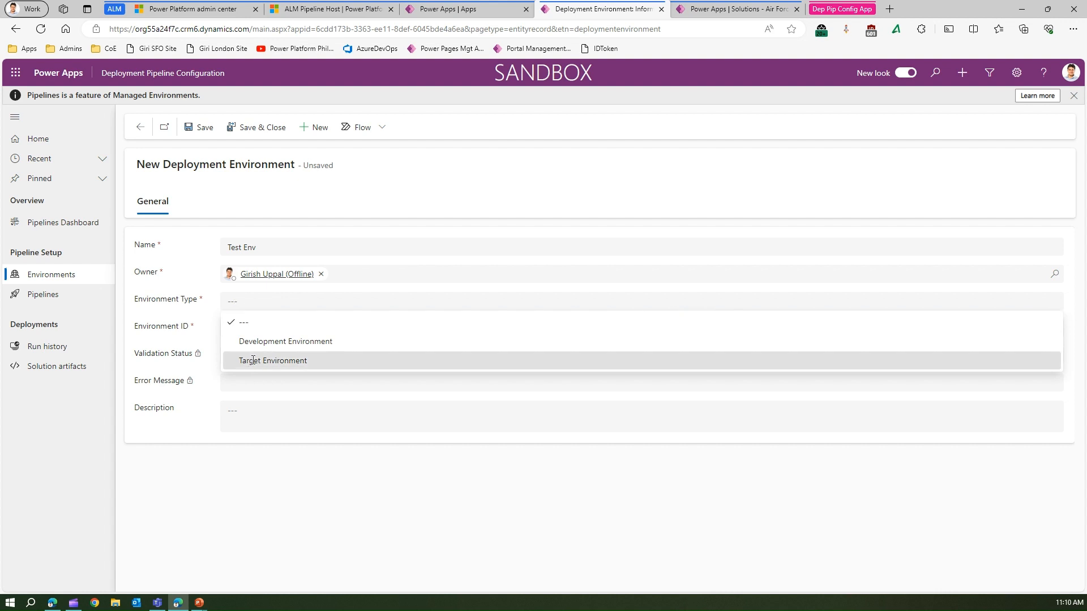
{"action": "left_click", "coordinate": [262, 247]}
{"action": "key", "text": "ctrl+a"}
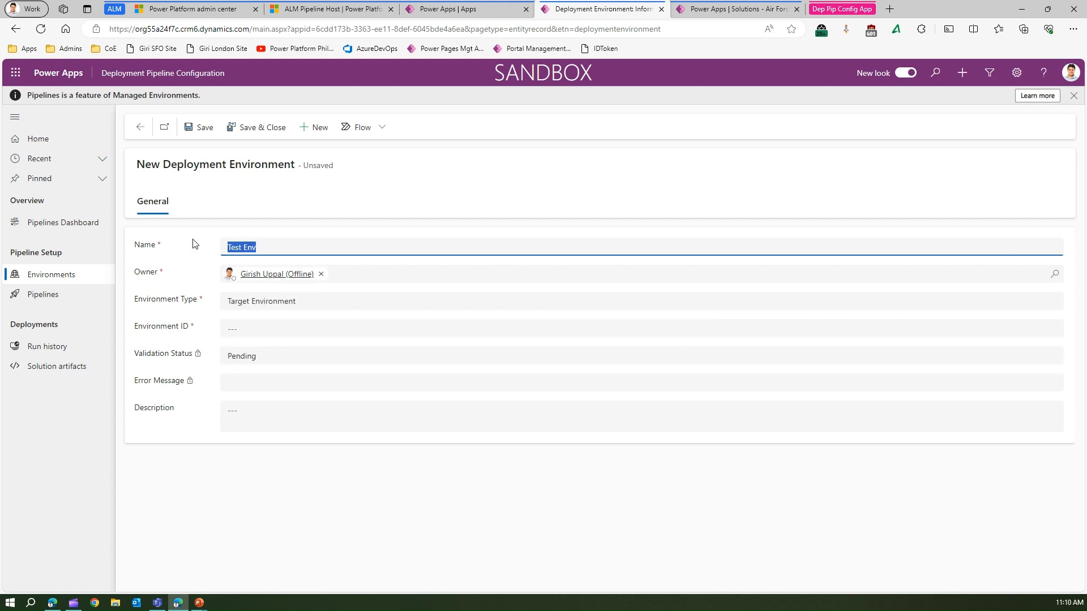
{"action": "left_click", "coordinate": [264, 324]}
{"action": "left_click", "coordinate": [270, 301]}
{"action": "left_click", "coordinate": [262, 247]}
{"action": "key", "text": "ctrl+a"}
{"action": "left_click", "coordinate": [283, 303]}
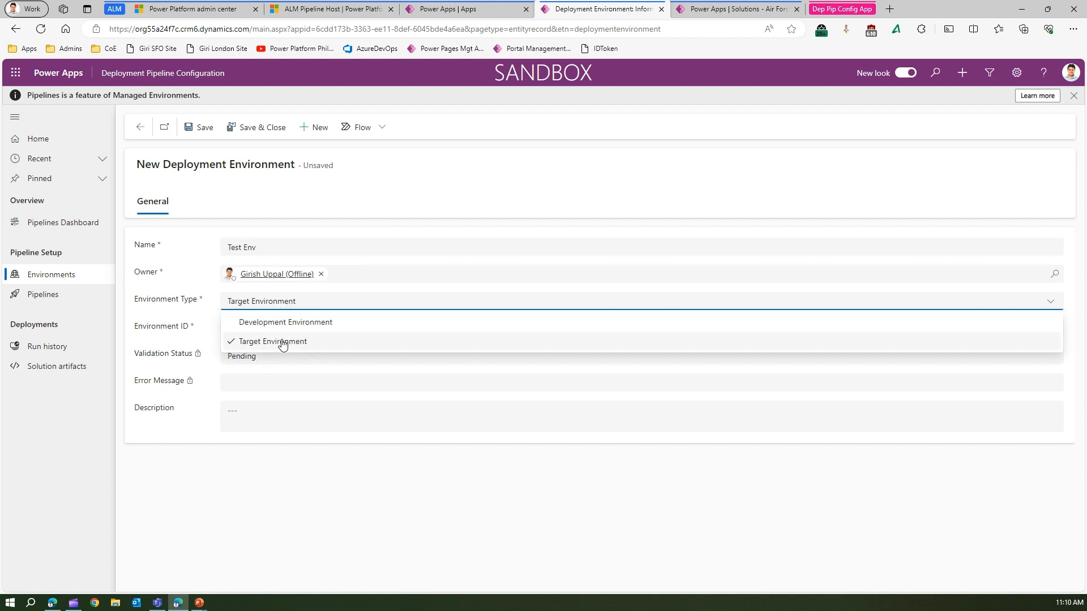
{"action": "left_click", "coordinate": [281, 342]}
{"action": "left_click", "coordinate": [233, 328]}
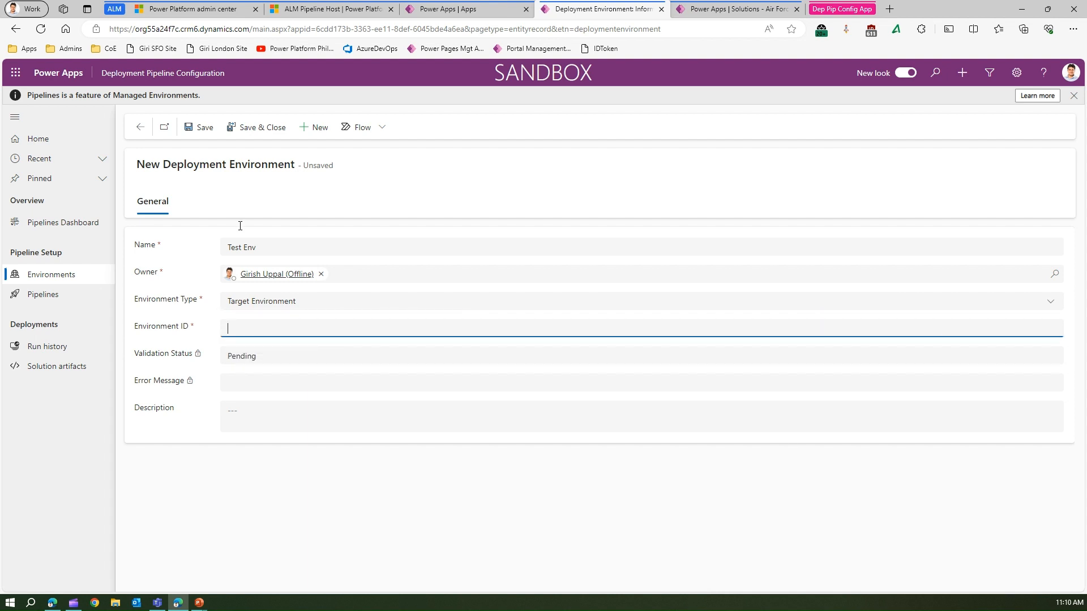
Step: Discard the Test Env record and review the development environment's ID in the list of added deployment environments
{"action": "left_click", "coordinate": [139, 128]}
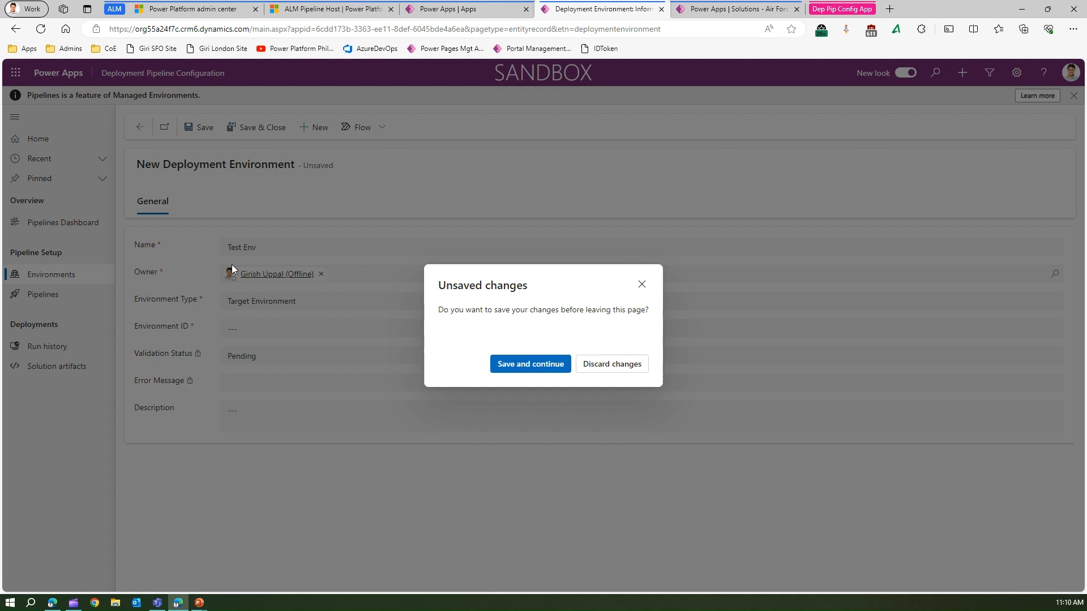
{"action": "left_click", "coordinate": [607, 363]}
{"action": "left_click", "coordinate": [57, 275]}
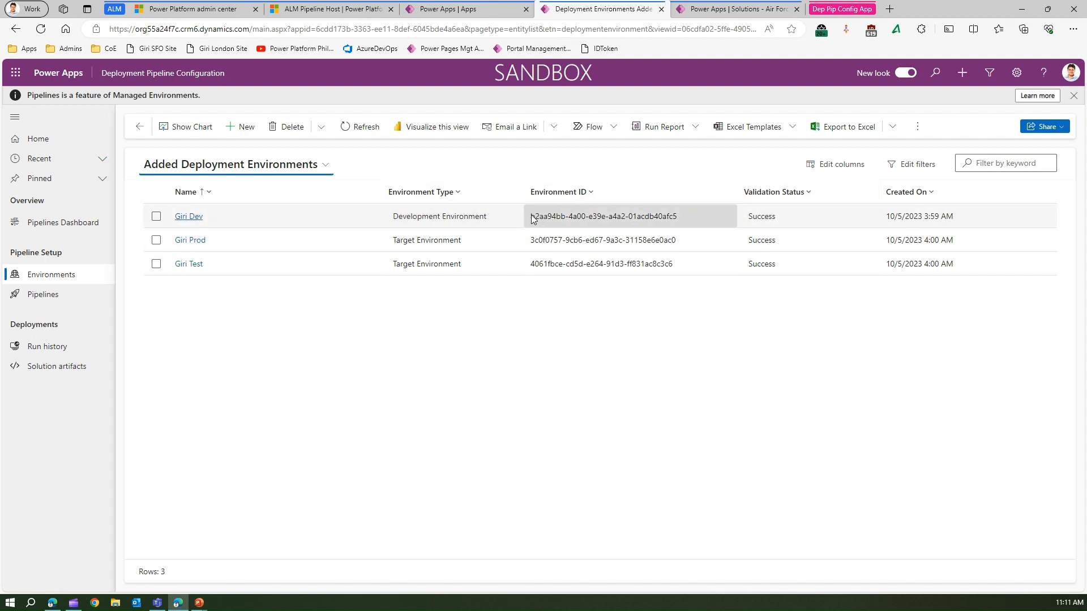
{"action": "left_click_drag", "start_coordinate": [532, 216], "coordinate": [674, 220]}
{"action": "left_click", "coordinate": [520, 348]}
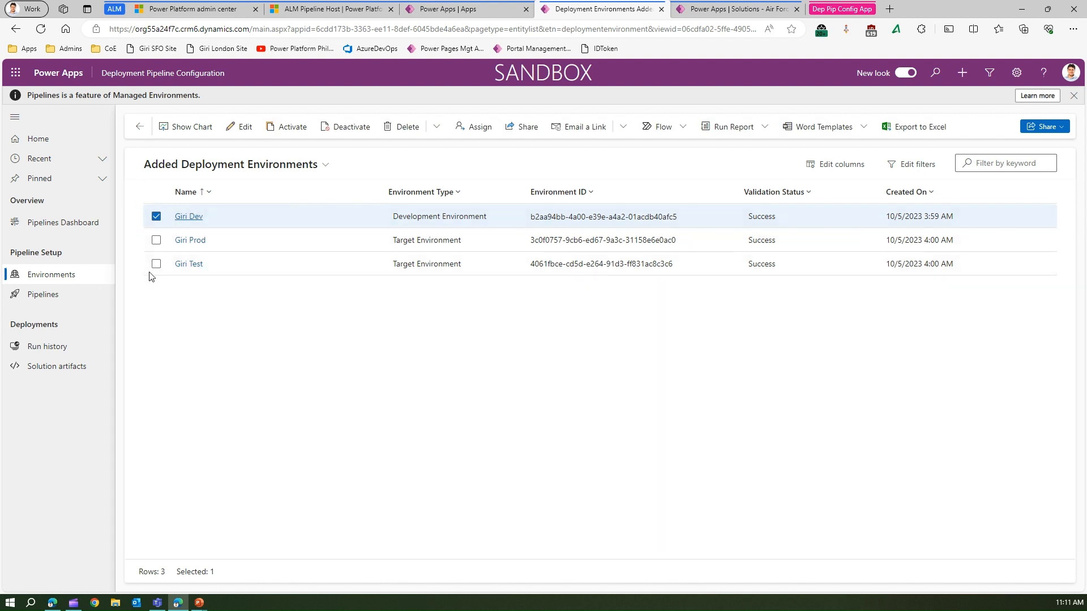
Step: Create and save a new deployment pipeline named "Pipeline for QLD" with the description left blank
{"action": "left_click", "coordinate": [51, 299]}
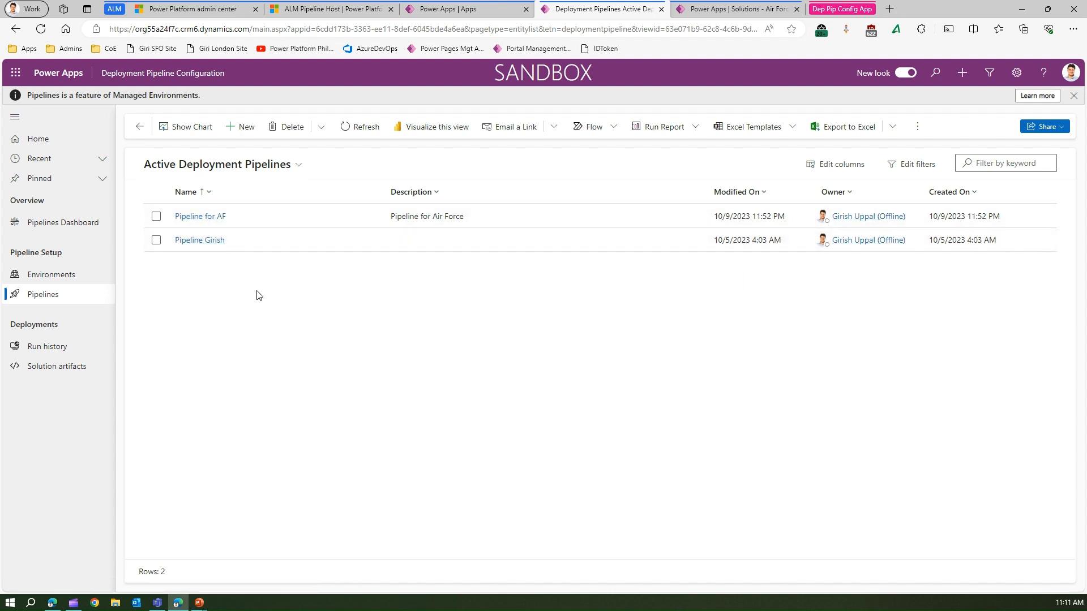
{"action": "left_click", "coordinate": [244, 128]}
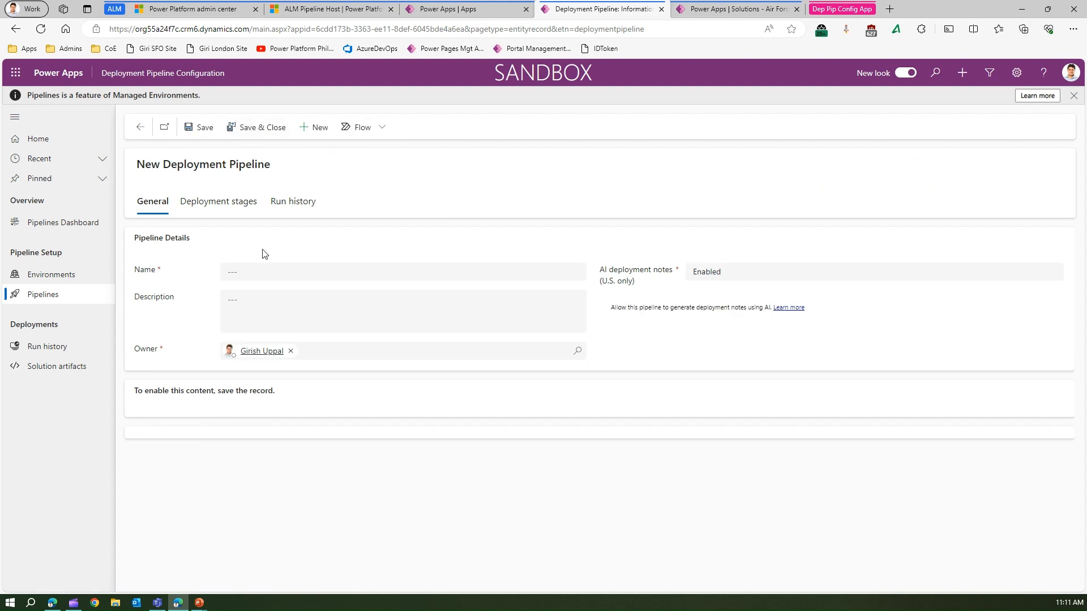
{"action": "left_click", "coordinate": [250, 274]}
{"action": "type", "text": "P"}
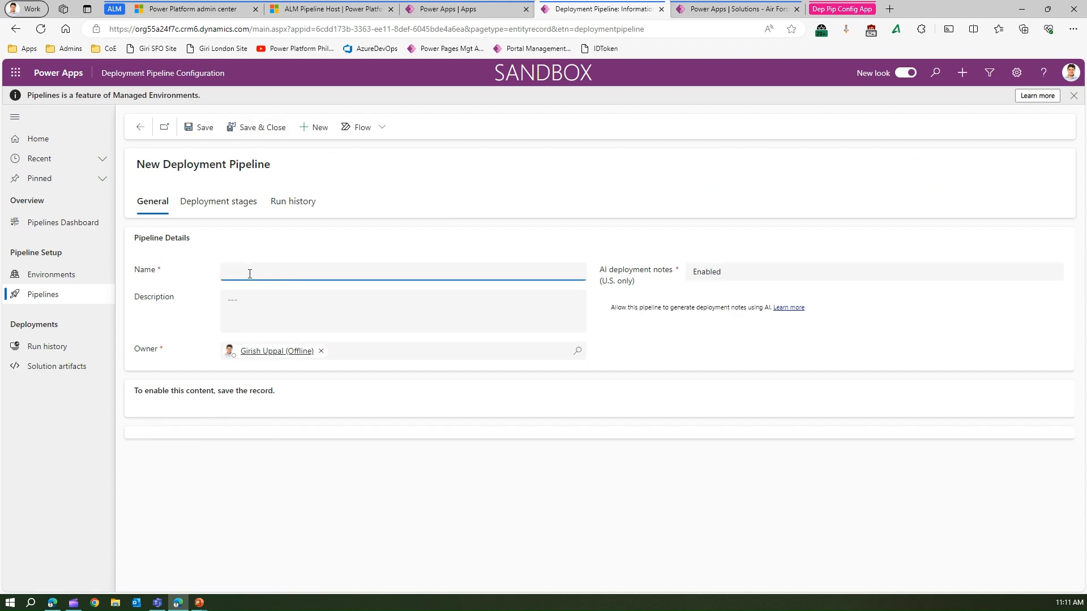
{"action": "type", "text": "Pipeline for QLD"}
{"action": "left_click", "coordinate": [284, 315]}
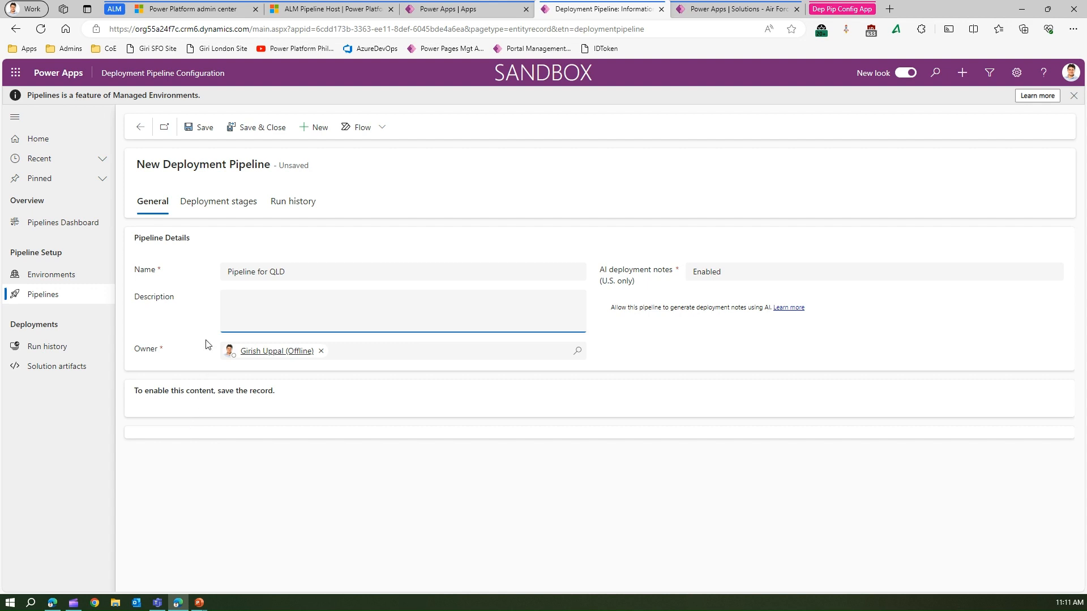
{"action": "left_click", "coordinate": [192, 128]}
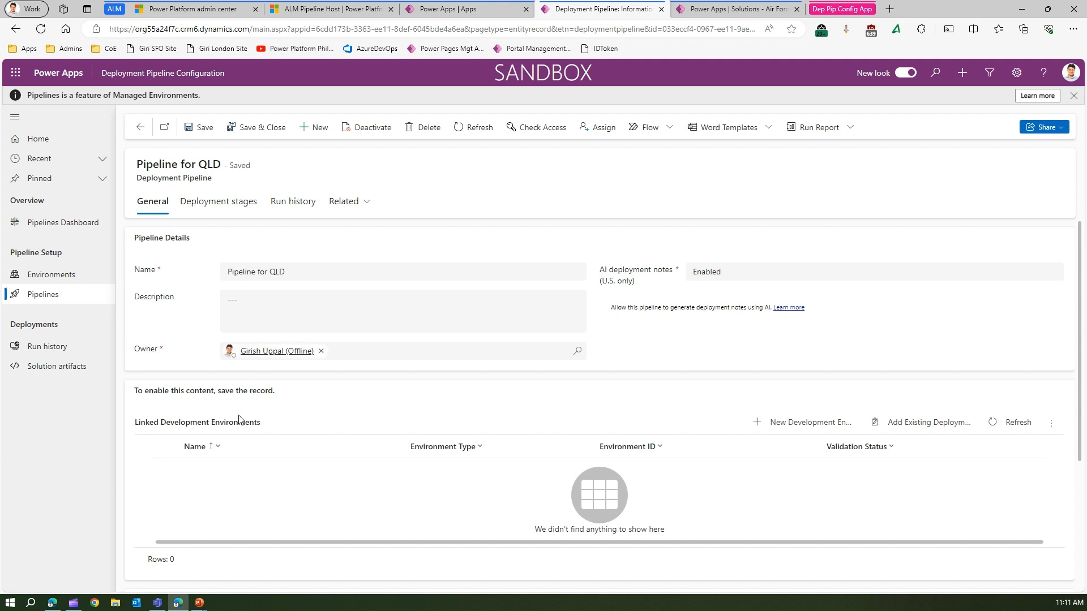
Step: Link the existing Dev deployment environment to Pipeline for QLD as its development environment and save the record
{"action": "left_click_drag", "start_coordinate": [181, 422], "coordinate": [249, 433]}
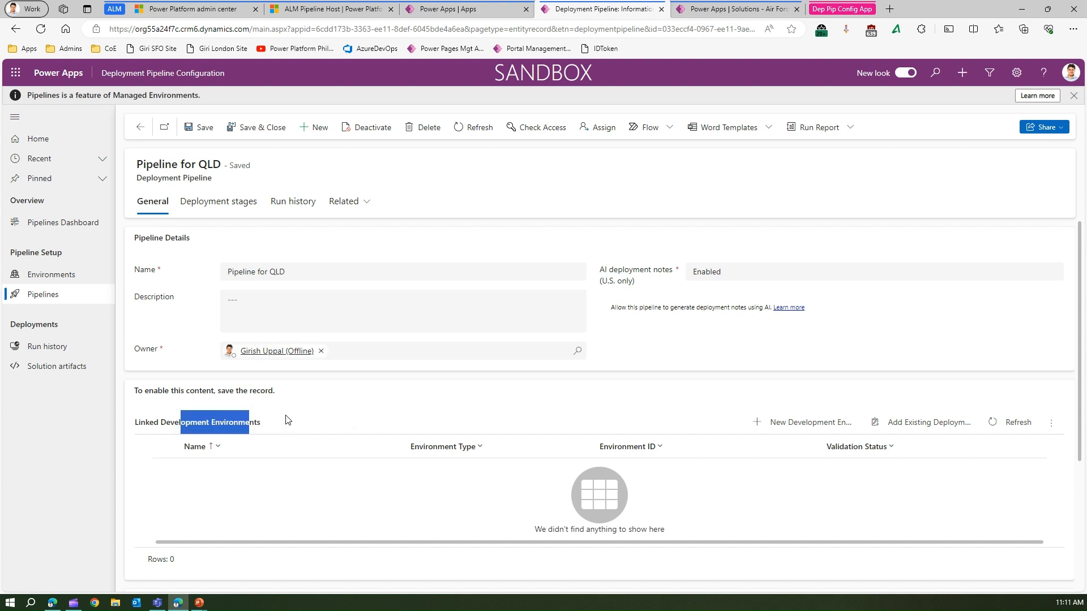
{"action": "left_click", "coordinate": [325, 420]}
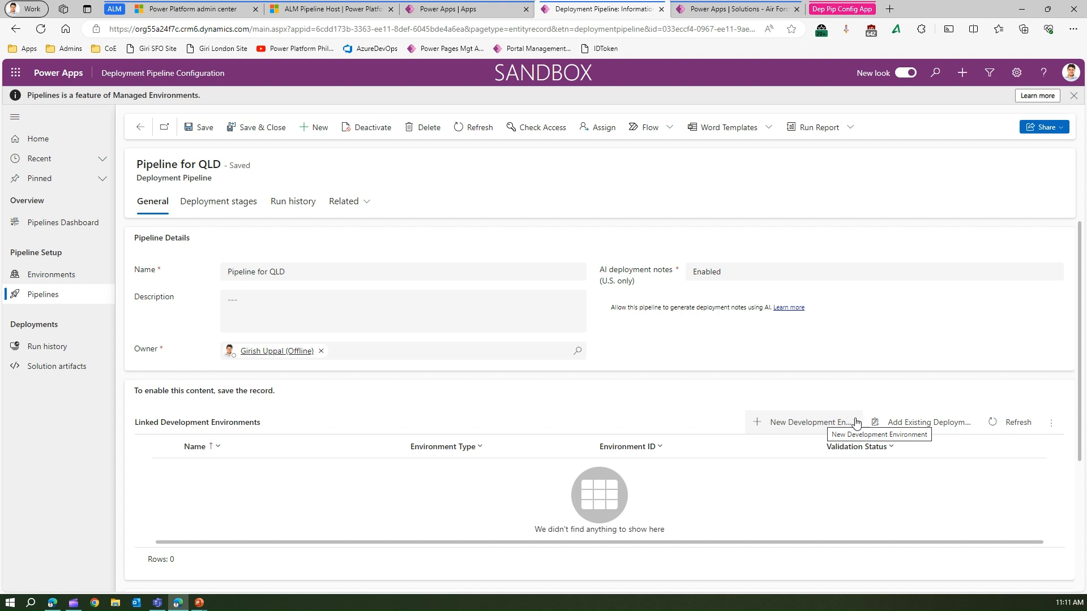
{"action": "left_click", "coordinate": [910, 425]}
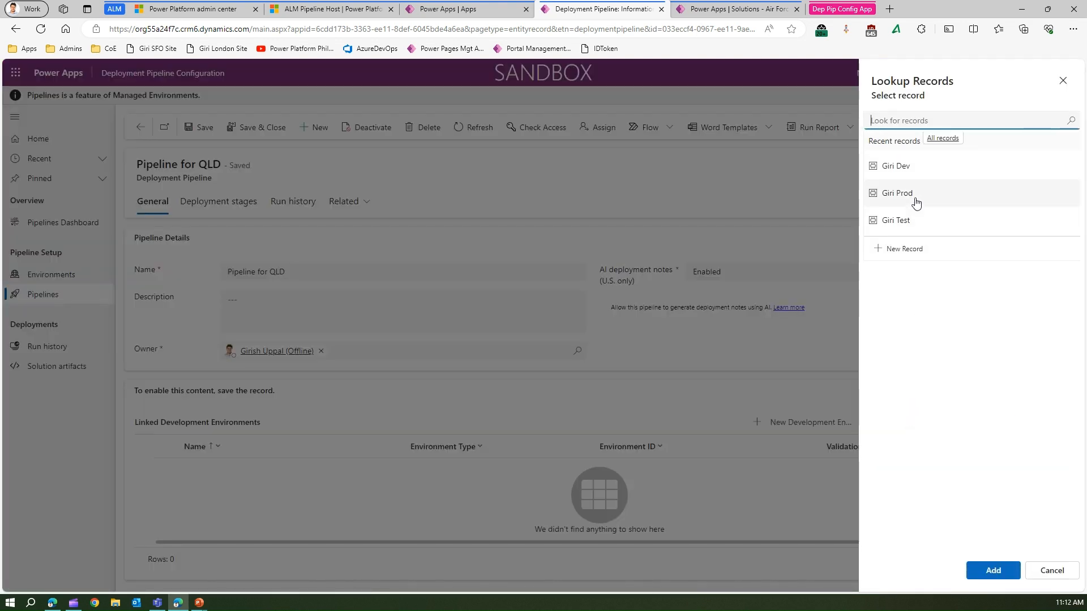
{"action": "left_click", "coordinate": [900, 168]}
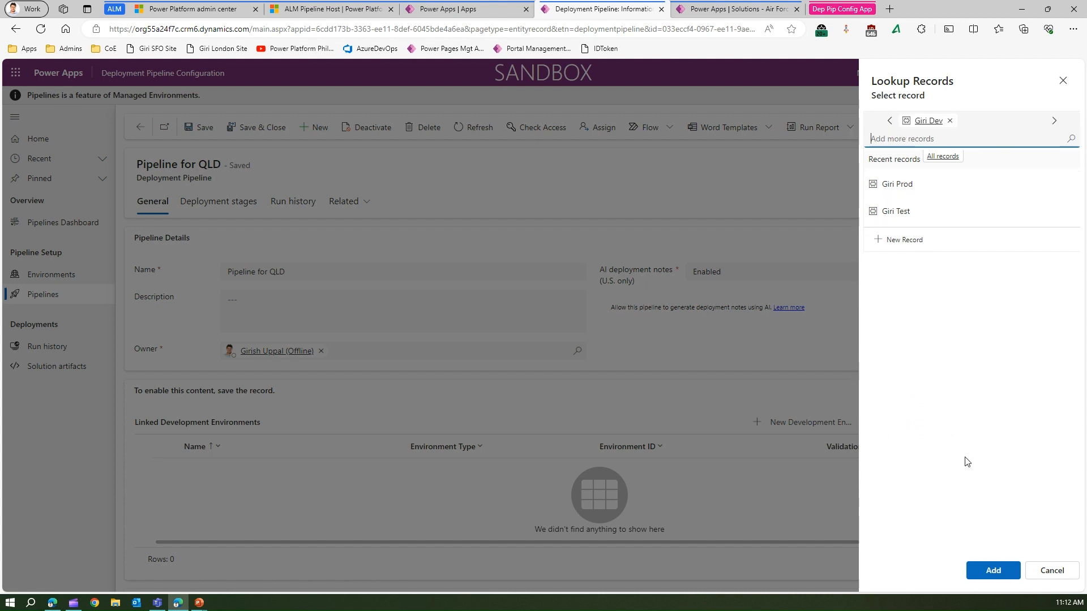
{"action": "left_click", "coordinate": [993, 569]}
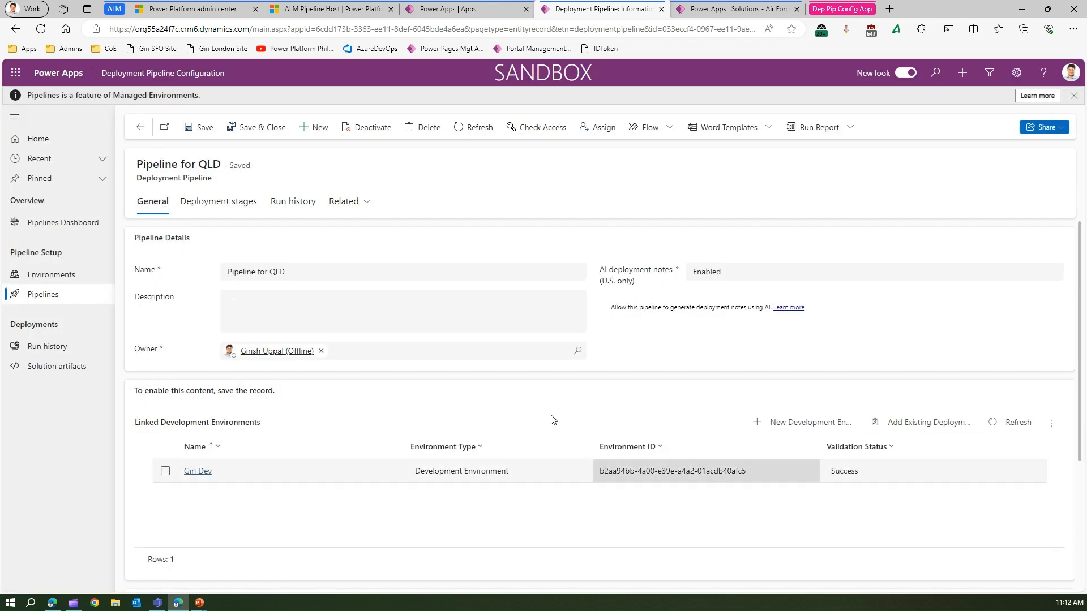
{"action": "left_click", "coordinate": [195, 130]}
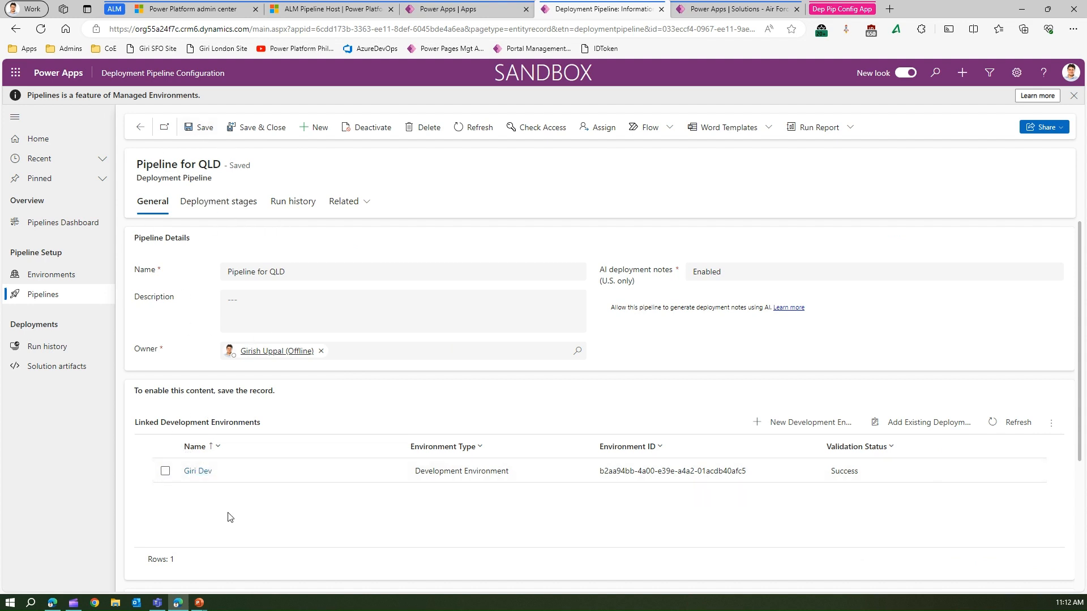
Step: Start a new deployment stage record for Pipeline for QLD
{"action": "left_click", "coordinate": [227, 205]}
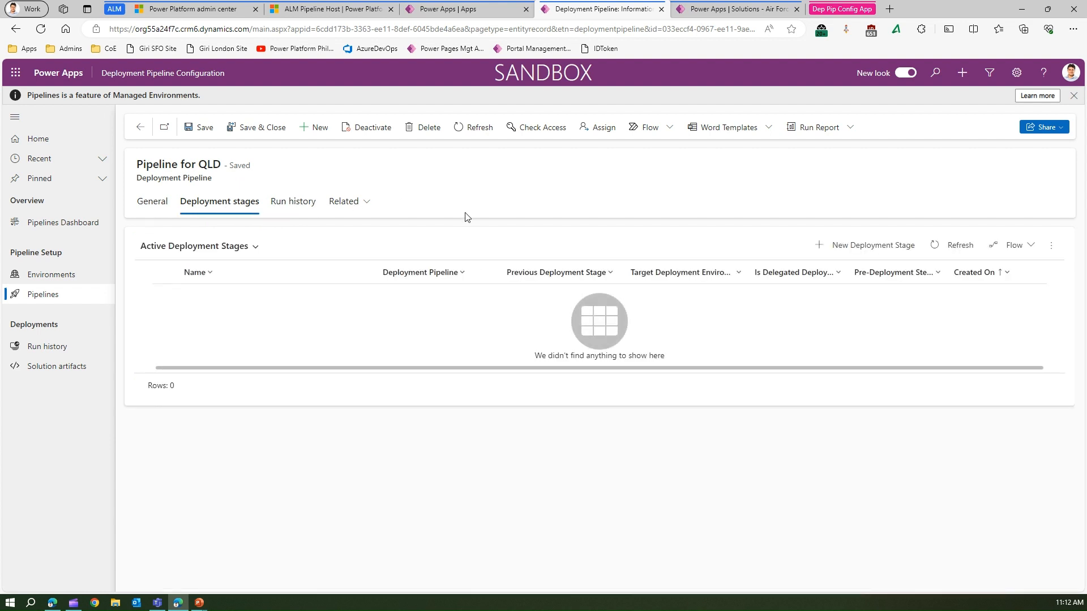
{"action": "left_click", "coordinate": [874, 246]}
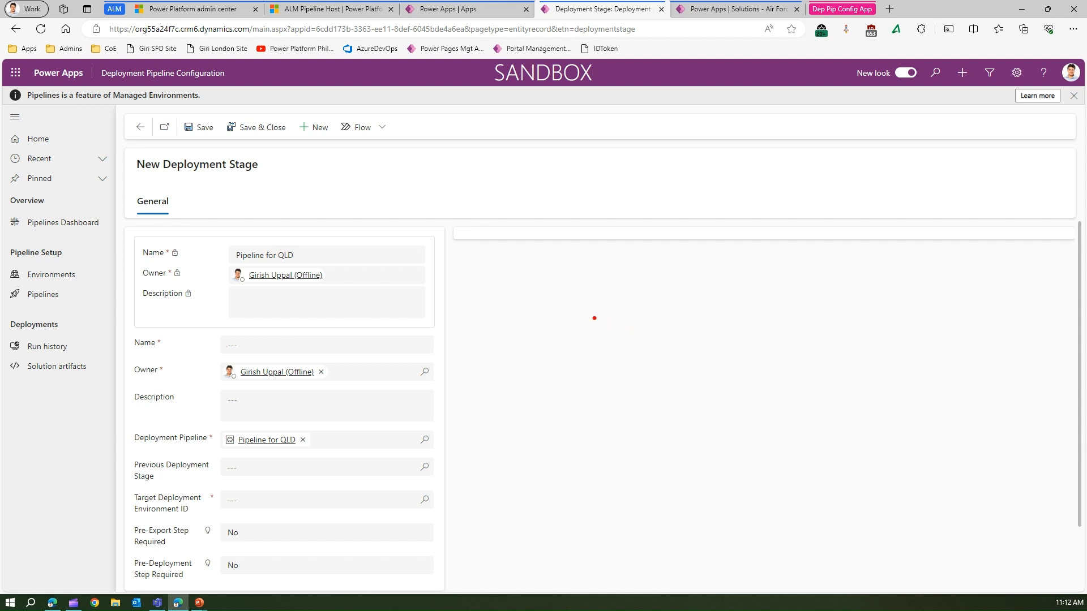
{"action": "mouse_move", "coordinate": [555, 293]}
{"action": "left_mouse_down"}
{"action": "mouse_move", "coordinate": [550, 332]}
{"action": "mouse_move", "coordinate": [658, 295]}
{"action": "mouse_move", "coordinate": [562, 288]}
{"action": "mouse_move", "coordinate": [576, 339]}
{"action": "mouse_move", "coordinate": [605, 329]}
{"action": "mouse_move", "coordinate": [577, 338]}
{"action": "mouse_move", "coordinate": [592, 314]}
{"action": "left_mouse_up"}
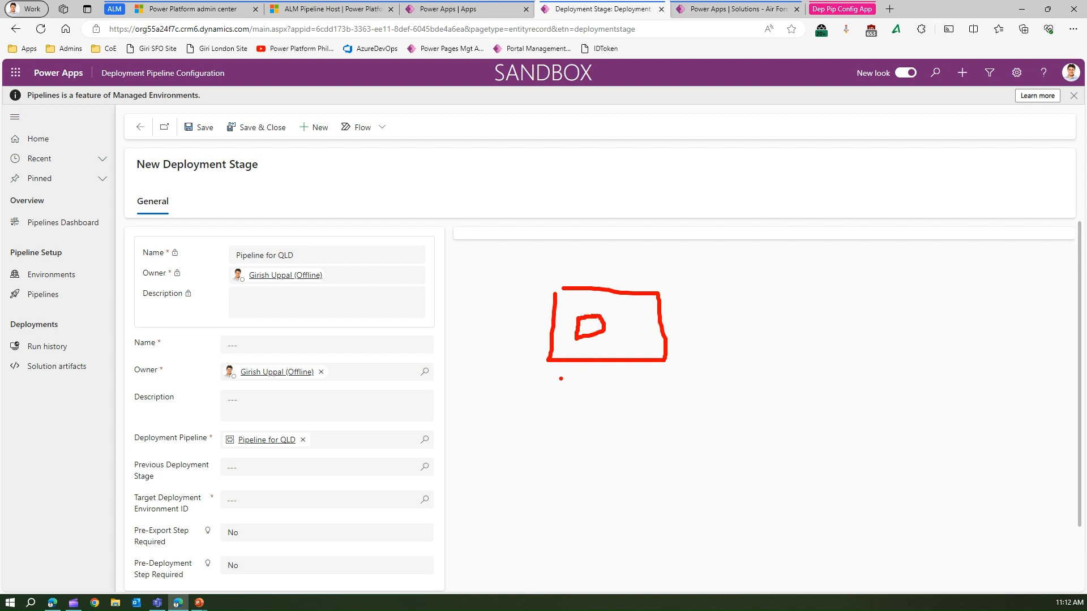
{"action": "mouse_move", "coordinate": [745, 286]}
{"action": "left_mouse_down"}
{"action": "mouse_move", "coordinate": [751, 341]}
{"action": "mouse_move", "coordinate": [853, 283]}
{"action": "mouse_move", "coordinate": [745, 286]}
{"action": "mouse_move", "coordinate": [788, 301]}
{"action": "mouse_move", "coordinate": [784, 319]}
{"action": "mouse_move", "coordinate": [800, 299]}
{"action": "left_mouse_up"}
{"action": "mouse_move", "coordinate": [927, 275]}
{"action": "left_mouse_down"}
{"action": "mouse_move", "coordinate": [932, 346]}
{"action": "mouse_move", "coordinate": [1035, 275]}
{"action": "mouse_move", "coordinate": [925, 273]}
{"action": "left_mouse_up"}
{"action": "mouse_move", "coordinate": [982, 298]}
{"action": "left_mouse_down"}
{"action": "mouse_move", "coordinate": [989, 327]}
{"action": "mouse_move", "coordinate": [989, 310]}
{"action": "mouse_move", "coordinate": [1020, 319]}
{"action": "left_mouse_up"}
{"action": "mouse_move", "coordinate": [796, 316]}
{"action": "left_mouse_down"}
{"action": "mouse_move", "coordinate": [832, 327]}
{"action": "mouse_move", "coordinate": [852, 320]}
{"action": "left_mouse_up"}
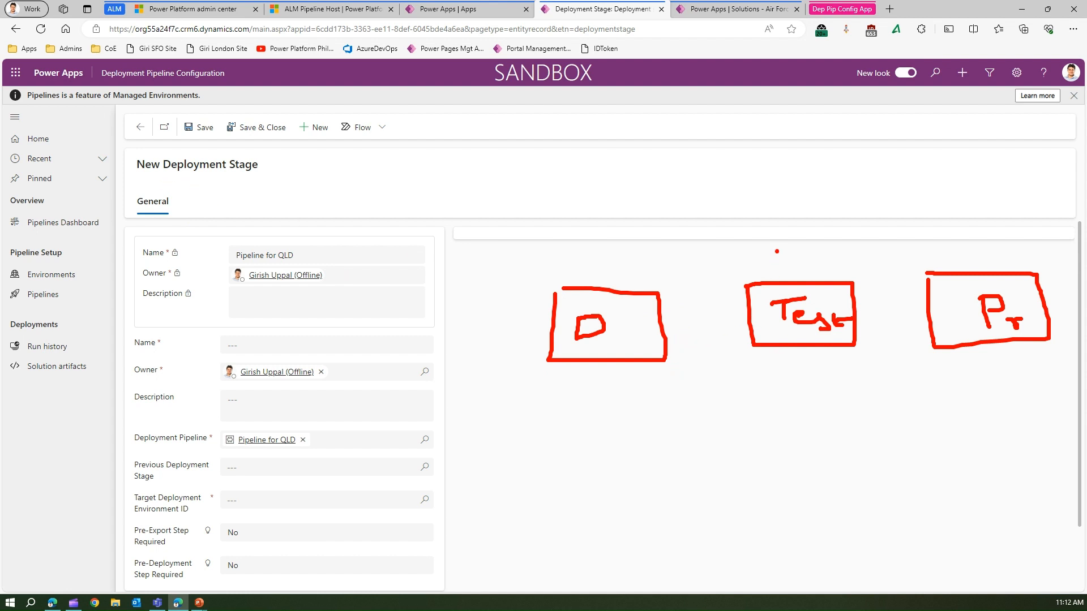
{"action": "left_click_drag", "start_coordinate": [777, 250], "coordinate": [832, 234]}
{"action": "left_click_drag", "start_coordinate": [982, 238], "coordinate": [1037, 222]}
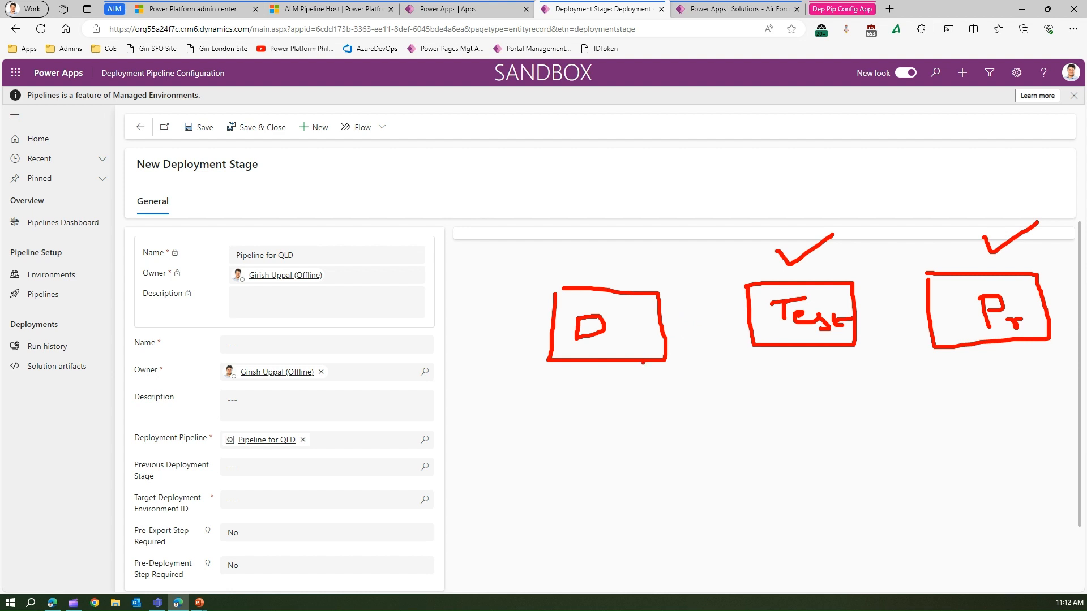
{"action": "mouse_move", "coordinate": [642, 363]}
{"action": "left_mouse_down"}
{"action": "mouse_move", "coordinate": [737, 343]}
{"action": "mouse_move", "coordinate": [781, 384]}
{"action": "left_mouse_up"}
{"action": "left_click_drag", "start_coordinate": [797, 361], "coordinate": [799, 380]}
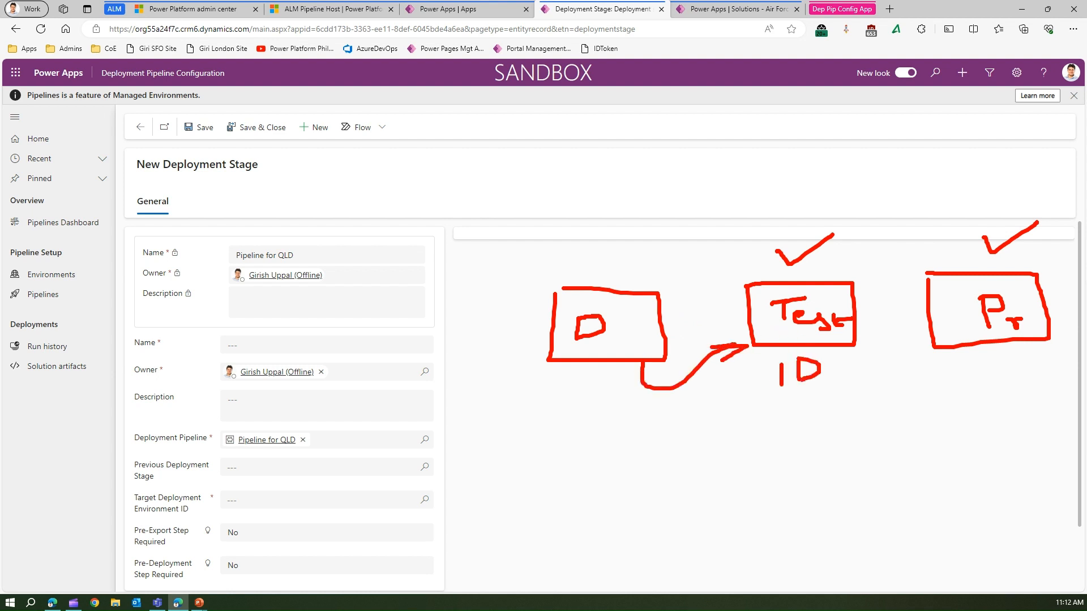
{"action": "mouse_move", "coordinate": [725, 223]}
{"action": "left_mouse_down"}
{"action": "mouse_move", "coordinate": [869, 207]}
{"action": "mouse_move", "coordinate": [880, 407]}
{"action": "mouse_move", "coordinate": [735, 370]}
{"action": "mouse_move", "coordinate": [730, 223]}
{"action": "left_mouse_up"}
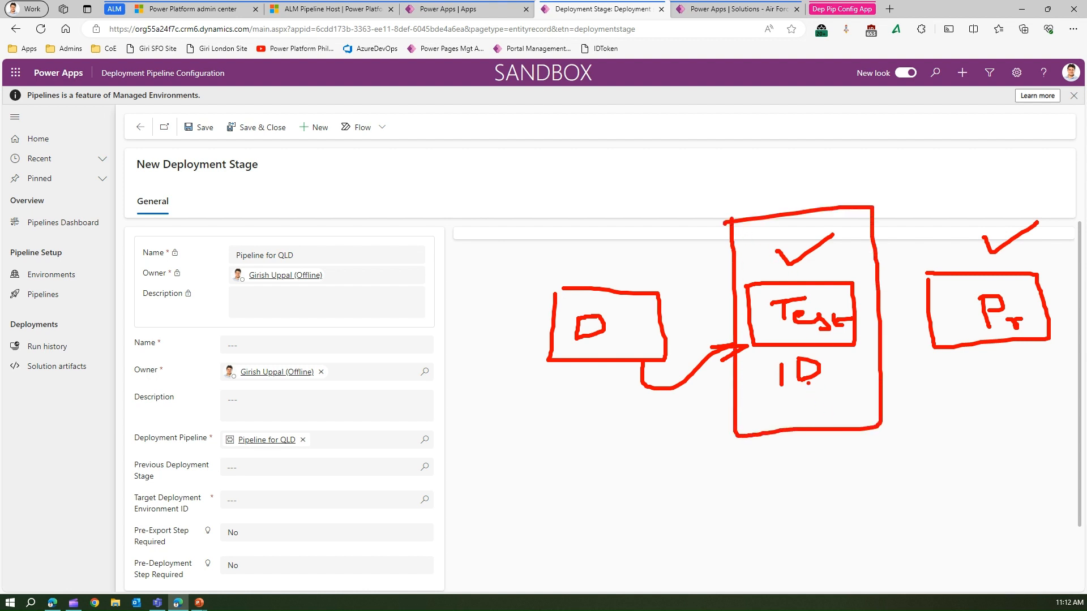
{"action": "mouse_move", "coordinate": [914, 206]}
{"action": "left_mouse_down"}
{"action": "mouse_move", "coordinate": [931, 413]}
{"action": "mouse_move", "coordinate": [1078, 308]}
{"action": "mouse_move", "coordinate": [977, 166]}
{"action": "mouse_move", "coordinate": [909, 212]}
{"action": "left_mouse_up"}
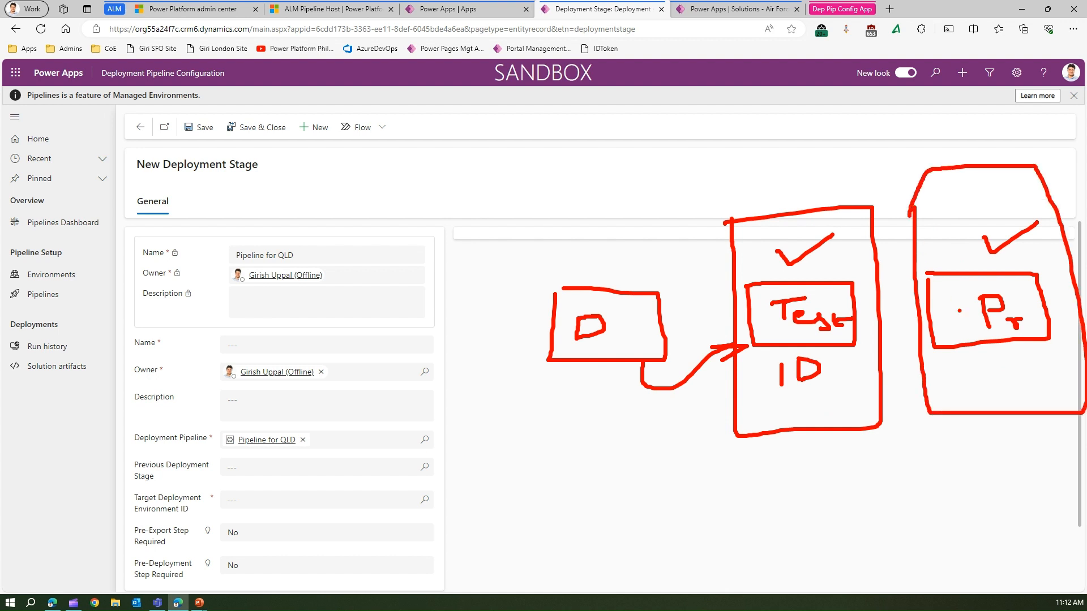
{"action": "left_click_drag", "start_coordinate": [987, 357], "coordinate": [990, 371]}
{"action": "left_click_drag", "start_coordinate": [1003, 348], "coordinate": [1004, 365]}
{"action": "mouse_move", "coordinate": [997, 348]}
{"action": "left_mouse_down"}
{"action": "mouse_move", "coordinate": [1020, 348]}
{"action": "mouse_move", "coordinate": [1005, 366]}
{"action": "left_mouse_up"}
{"action": "left_click_drag", "start_coordinate": [944, 315], "coordinate": [881, 327]}
{"action": "mouse_move", "coordinate": [892, 312]}
{"action": "left_mouse_down"}
{"action": "mouse_move", "coordinate": [874, 326]}
{"action": "mouse_move", "coordinate": [881, 334]}
{"action": "left_mouse_up"}
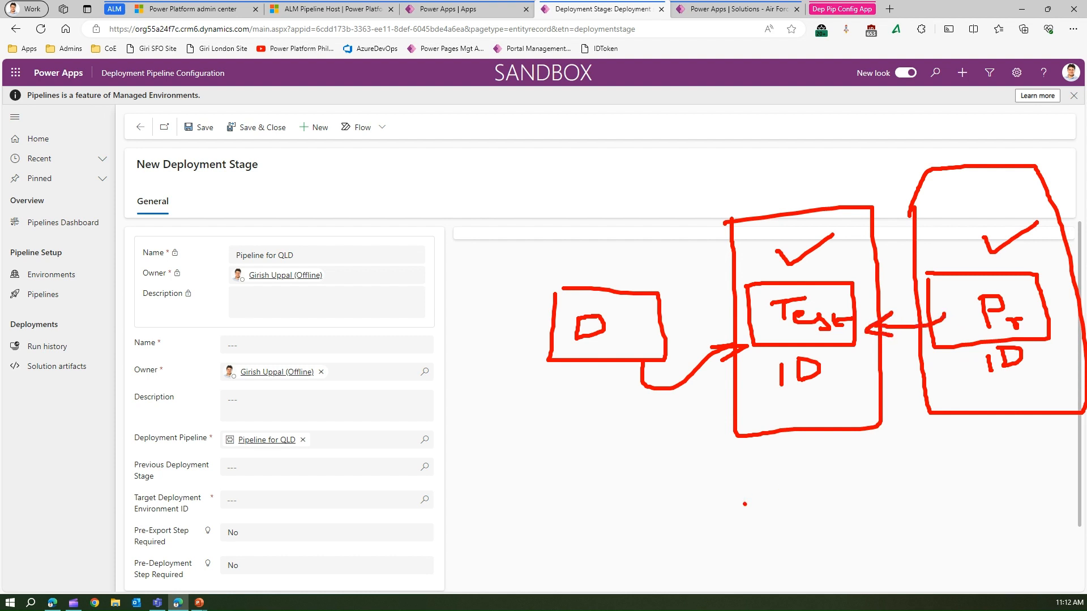
{"action": "key", "text": "Escape"}
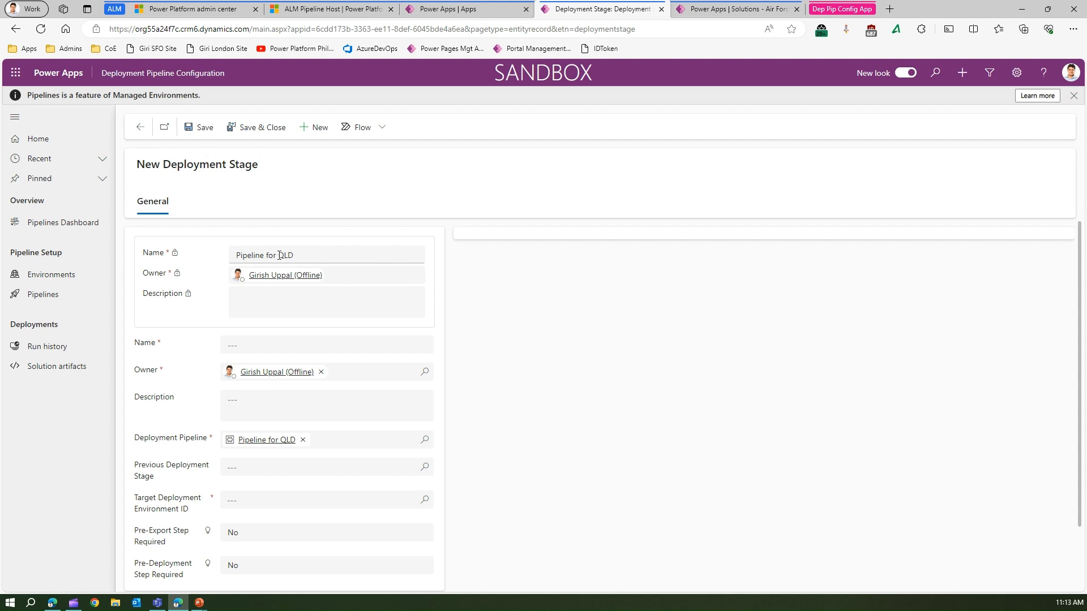
{"action": "scroll", "coordinate": [270, 291], "scroll_direction": "down", "scroll_amount": 2}
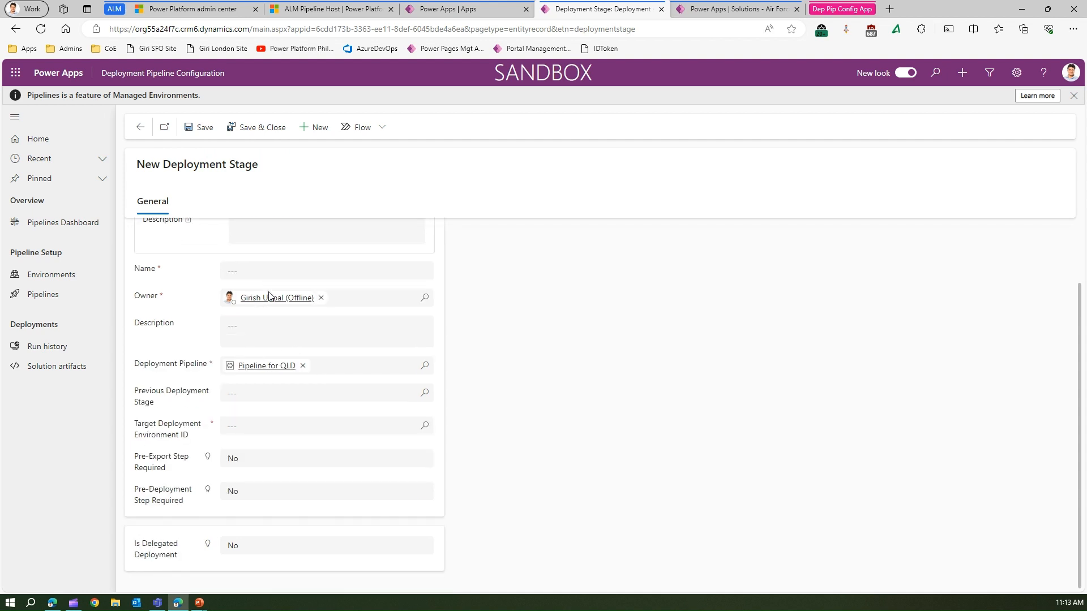
{"action": "scroll", "coordinate": [281, 427], "scroll_direction": "up", "scroll_amount": 2}
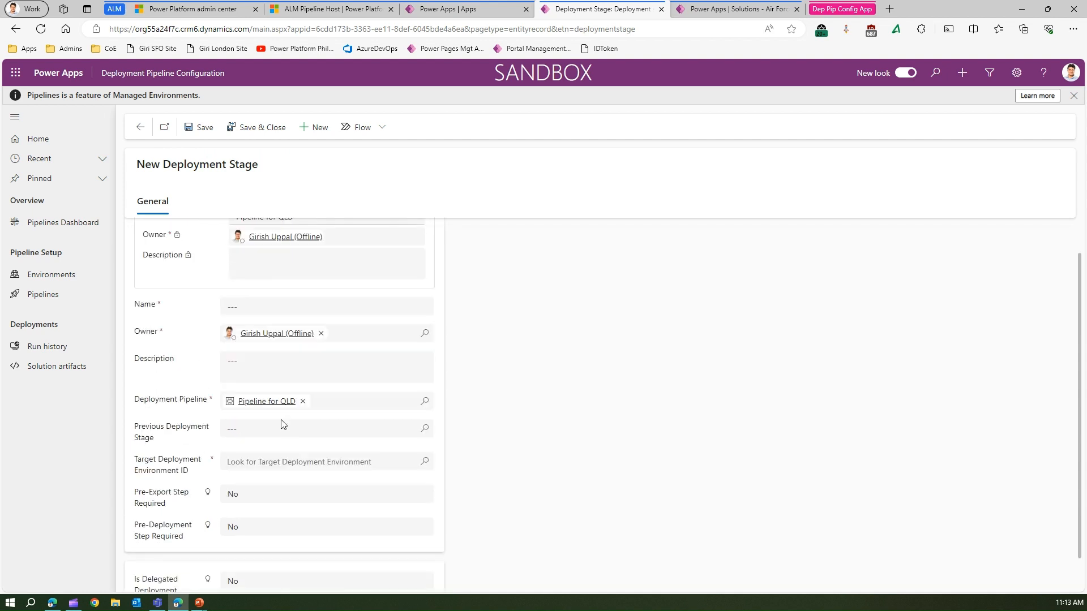
Step: Leave the blank stage form, start another deployment stage for Pipeline for QLD and name it "Dev to Stage"
{"action": "left_click", "coordinate": [141, 127]}
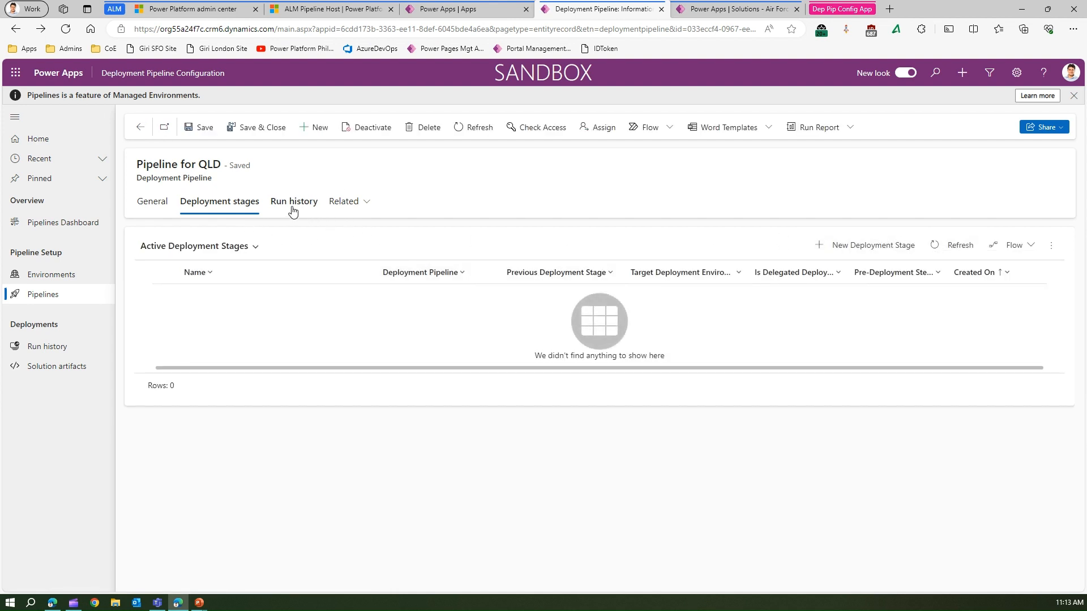
{"action": "left_click", "coordinate": [844, 251]}
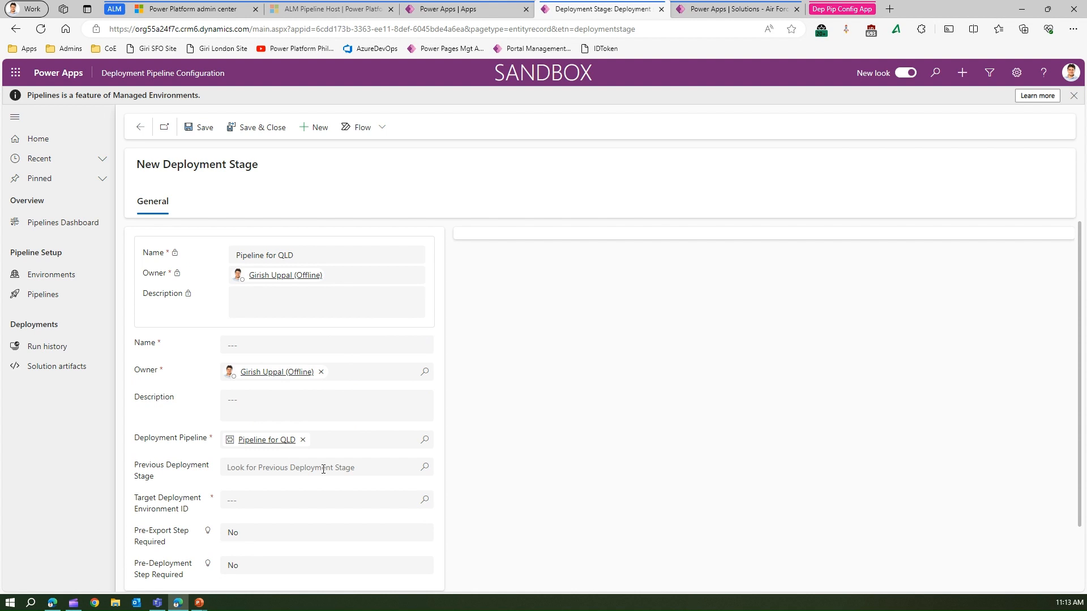
{"action": "left_click", "coordinate": [298, 395]}
{"action": "left_click", "coordinate": [271, 344]}
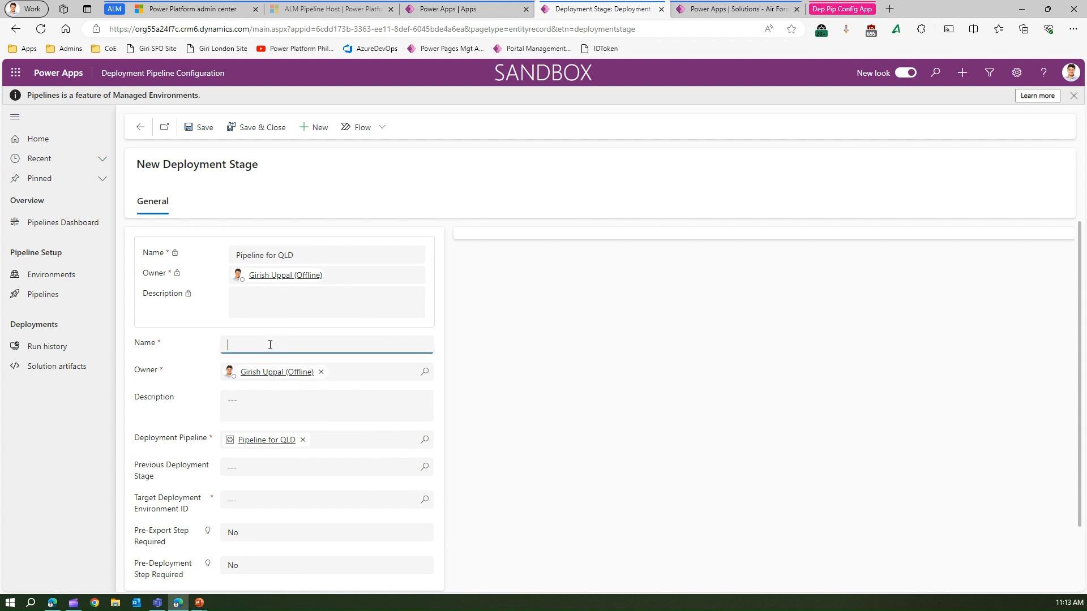
{"action": "type", "text": "Dev to Stage"}
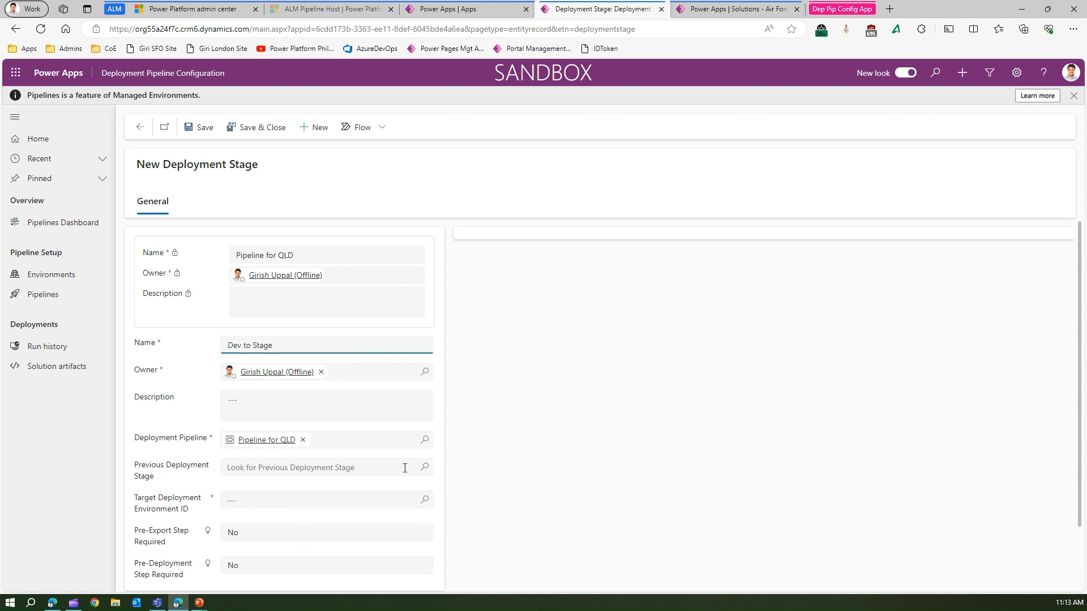
Step: Set the Test environment as the Dev to Stage target, leaving the previous stage blank, and save and close the record
{"action": "left_click", "coordinate": [404, 498]}
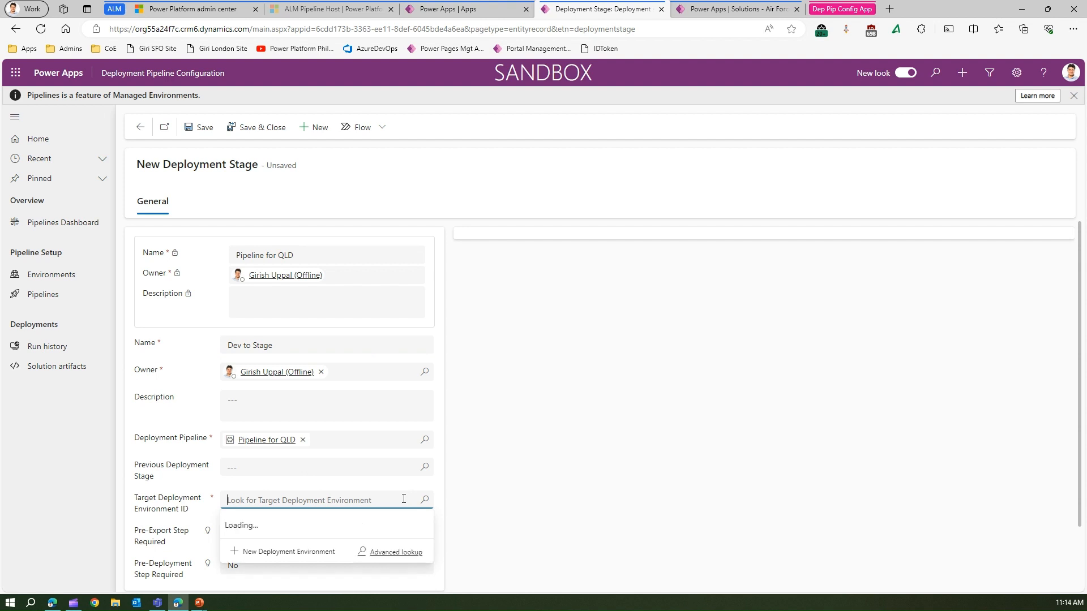
{"action": "left_click_drag", "start_coordinate": [425, 543], "coordinate": [430, 563]}
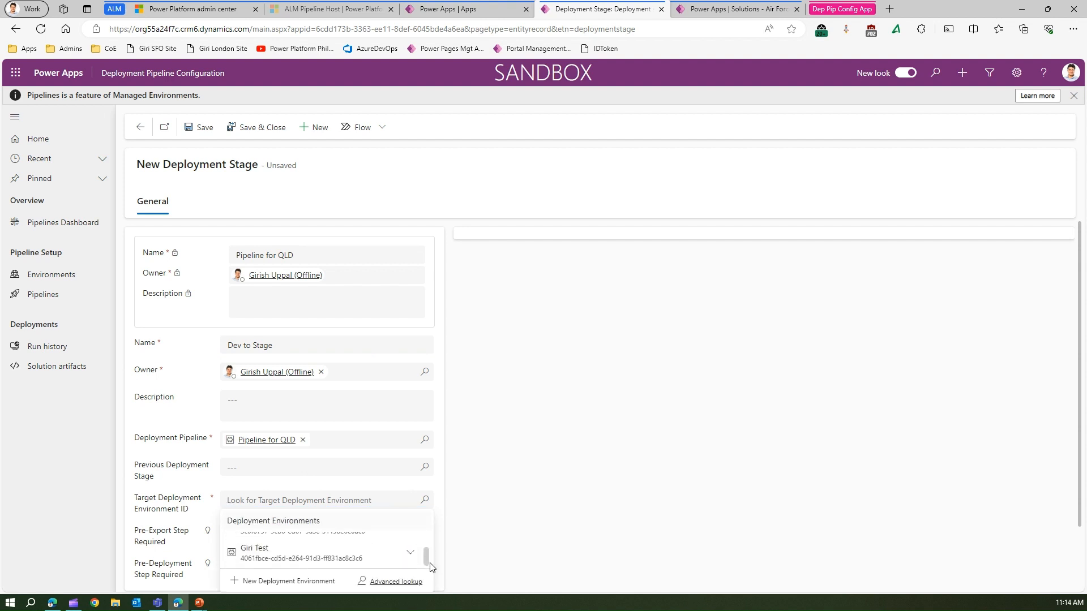
{"action": "left_click", "coordinate": [300, 553]}
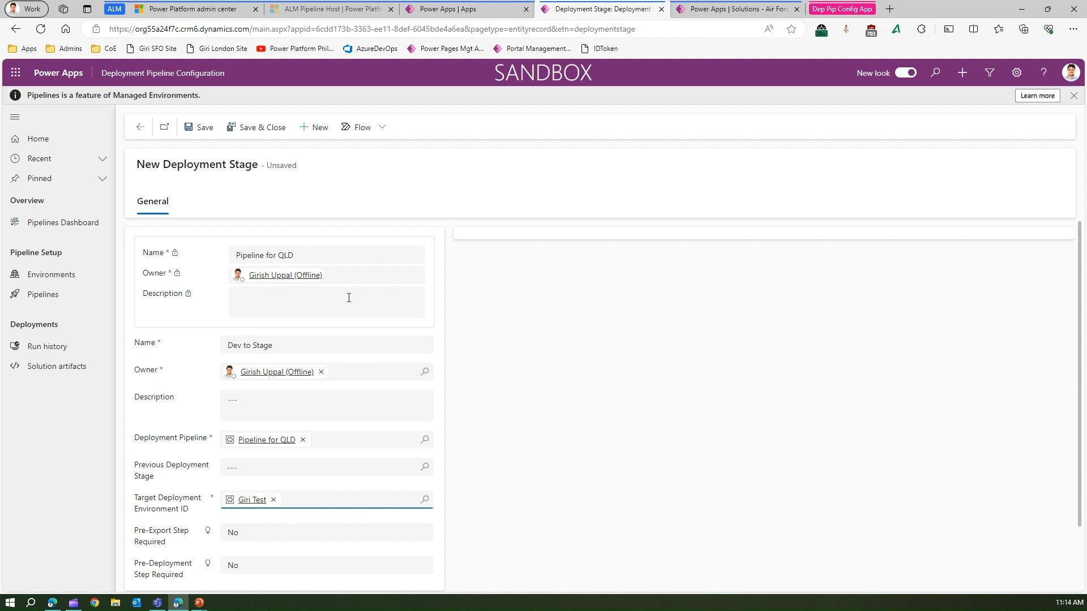
{"action": "left_click", "coordinate": [202, 130]}
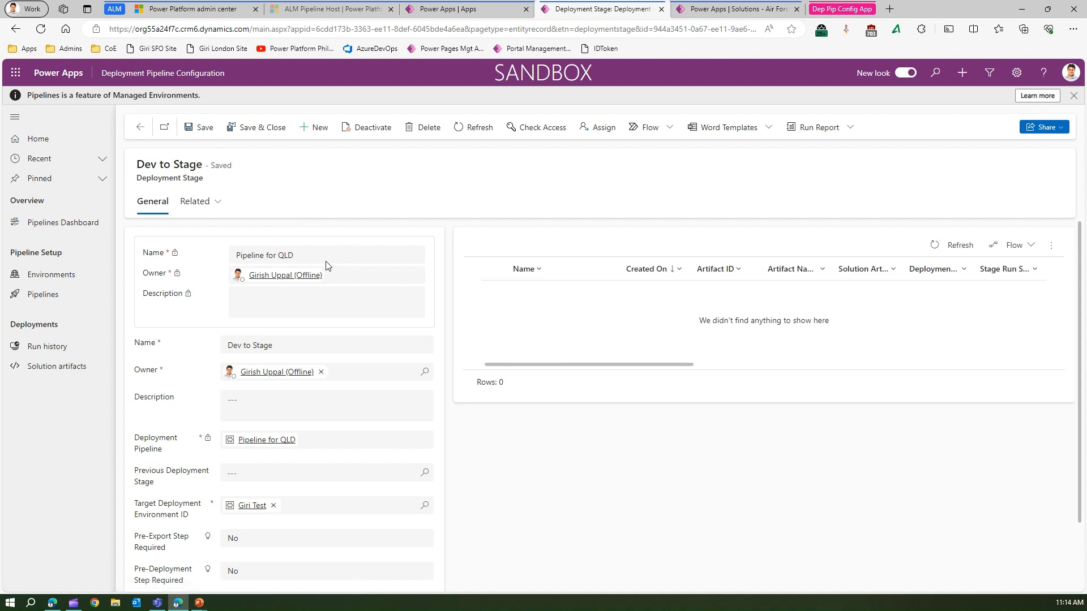
{"action": "left_click", "coordinate": [260, 127]}
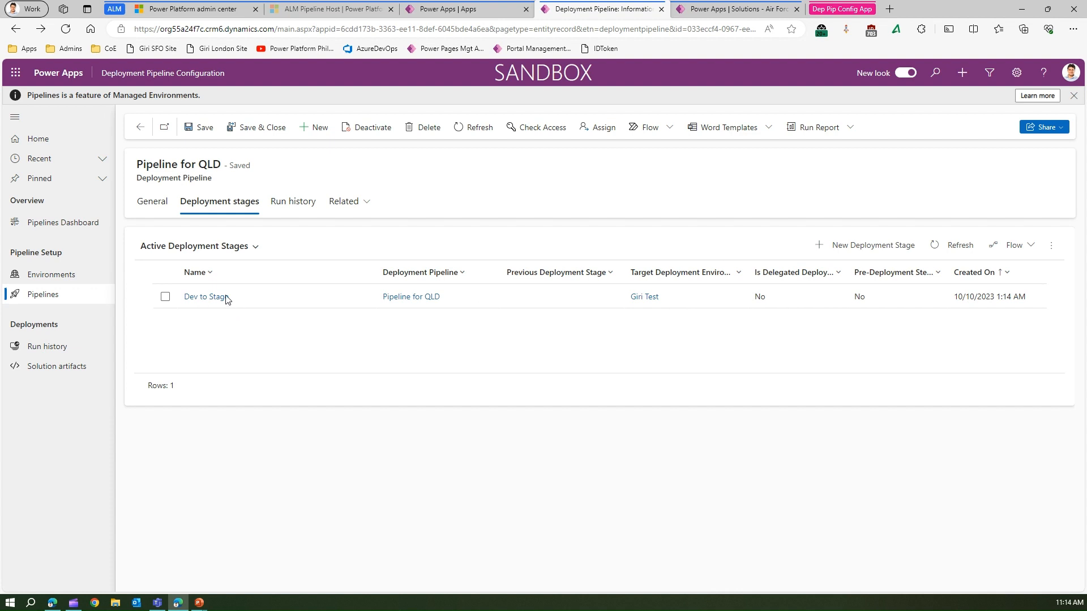
Step: Add a second deployment stage to Pipeline for QLD named "Stage to Prod" with the Prod environment as its target
{"action": "left_click", "coordinate": [869, 245]}
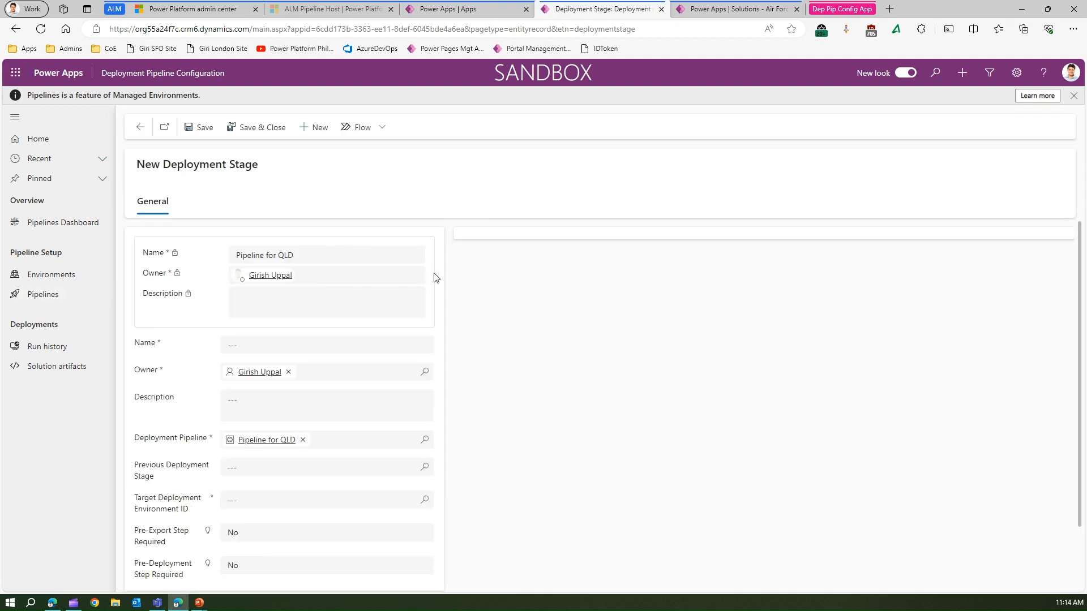
{"action": "left_click", "coordinate": [254, 343]}
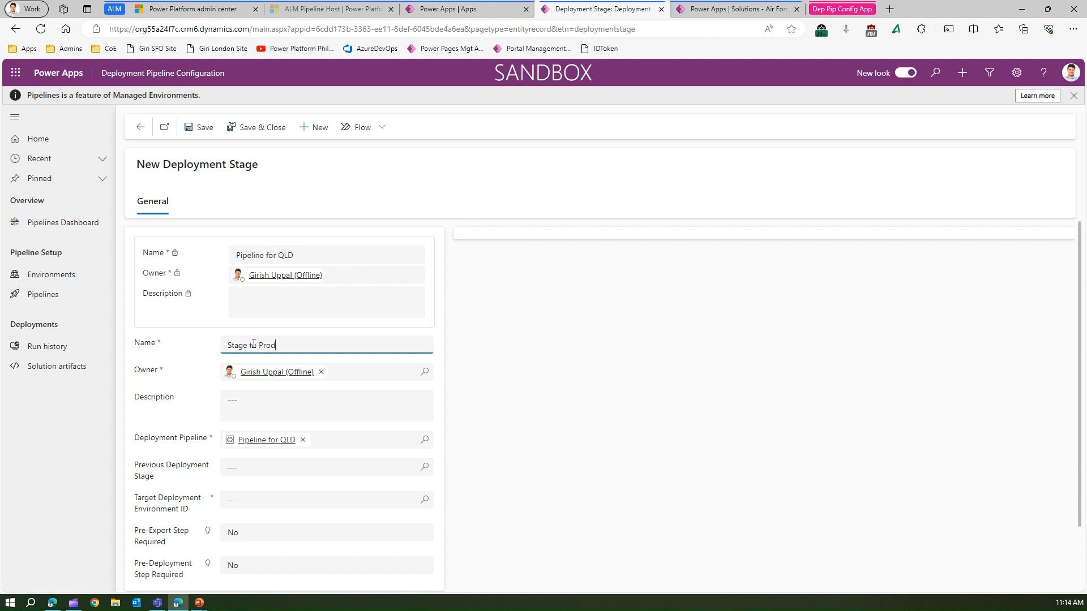
{"action": "type", "text": "Stage to Prod"}
{"action": "left_click", "coordinate": [262, 498]}
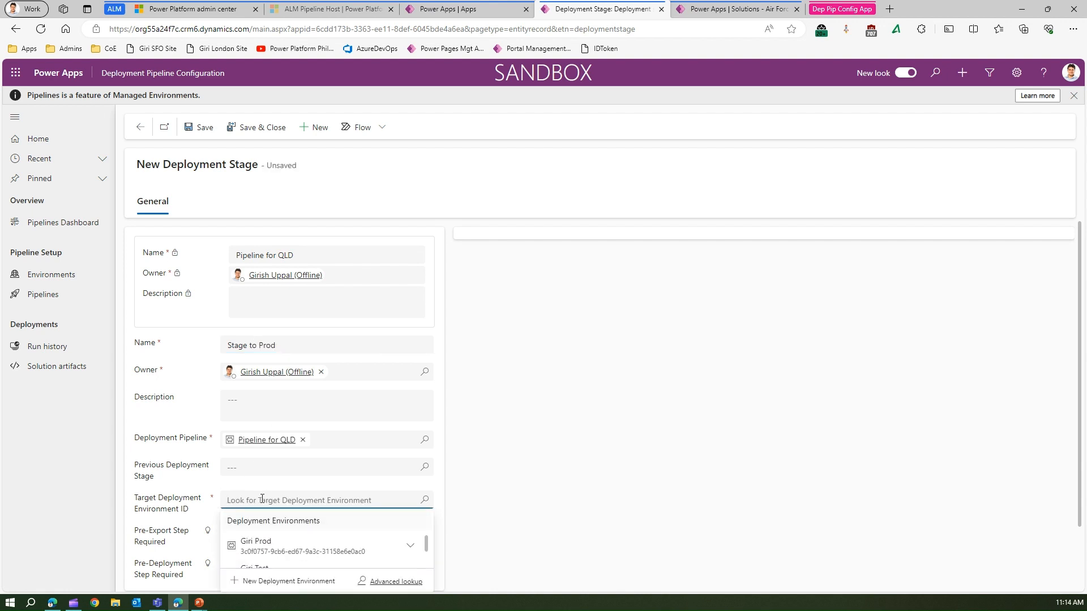
{"action": "left_click", "coordinate": [276, 544]}
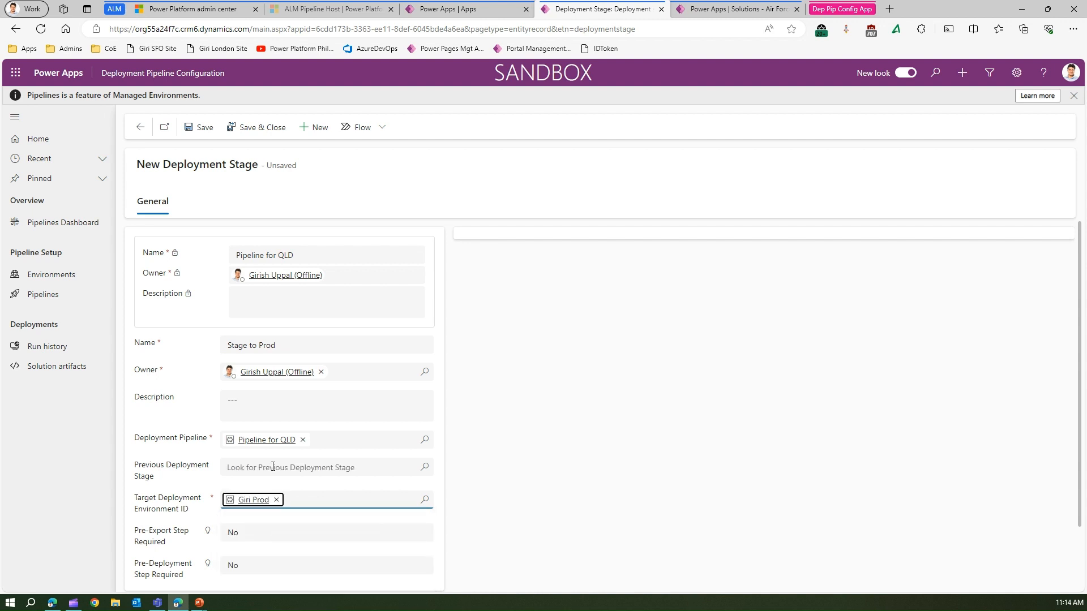
Step: Set Dev to Stage as the previous deployment stage of Stage to Prod, then save and close the record
{"action": "left_click", "coordinate": [272, 467]}
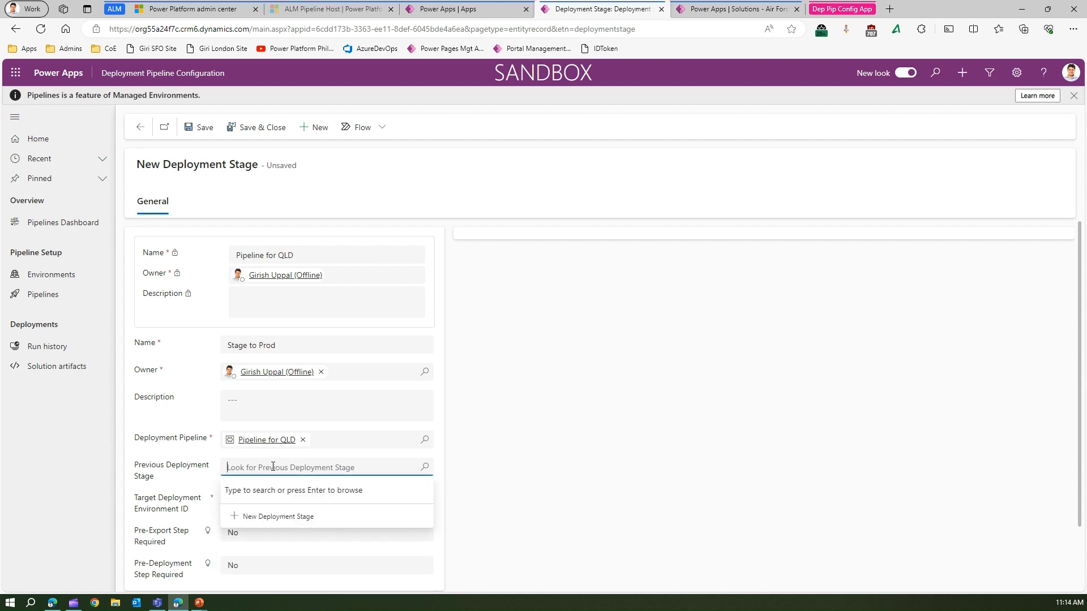
{"action": "left_click", "coordinate": [254, 514]}
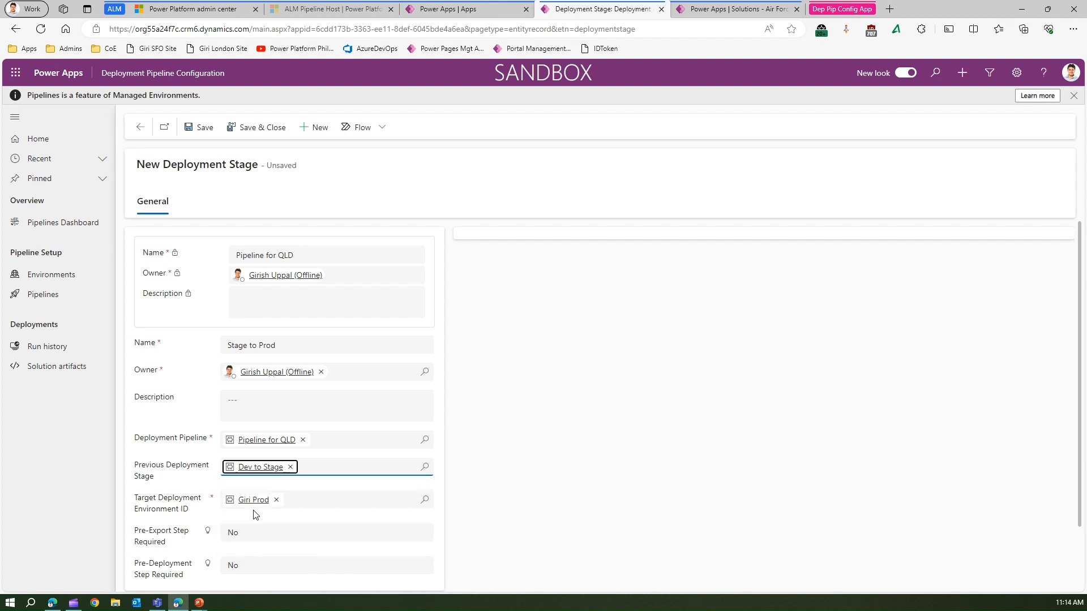
{"action": "scroll", "coordinate": [316, 513], "scroll_direction": "down", "scroll_amount": 2}
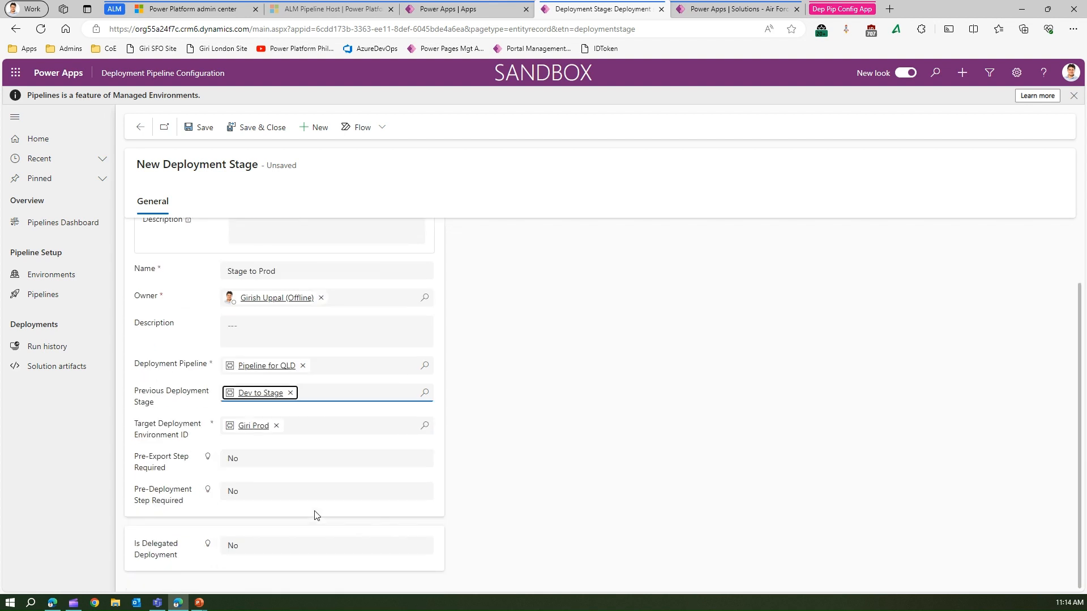
{"action": "left_click", "coordinate": [194, 131]}
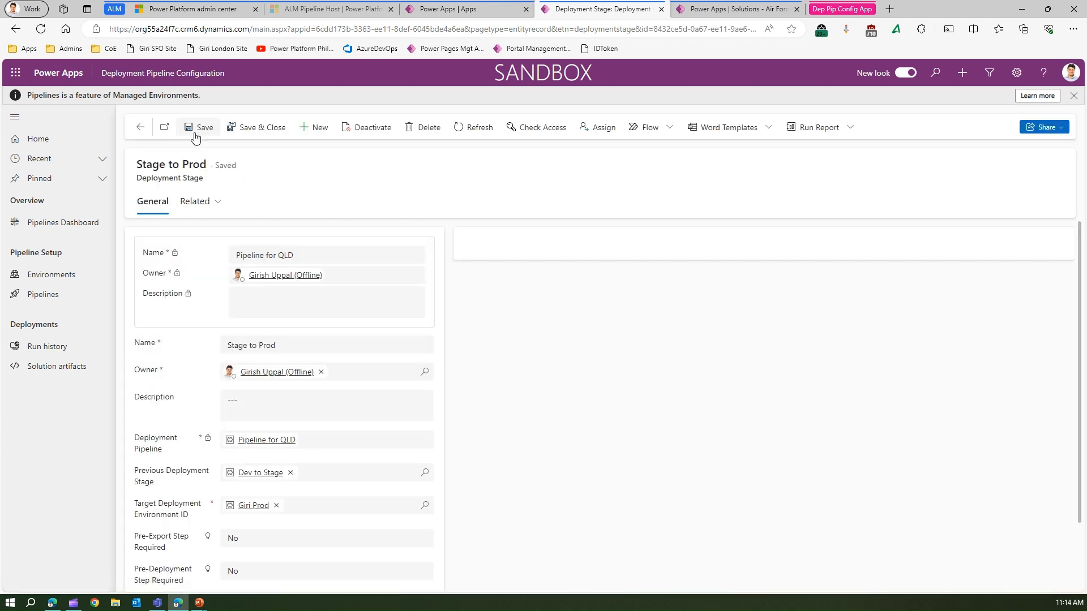
{"action": "left_click", "coordinate": [246, 130]}
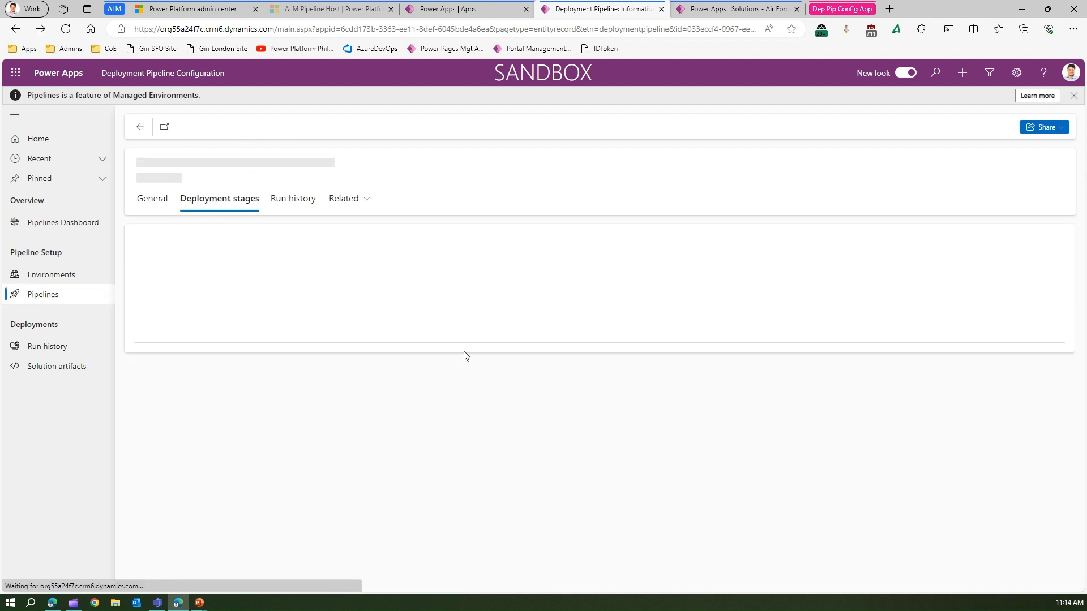
Step: Review Pipeline for QLD's linked development environment and its deployment stages, then return to the list of active pipelines
{"action": "left_click", "coordinate": [161, 203]}
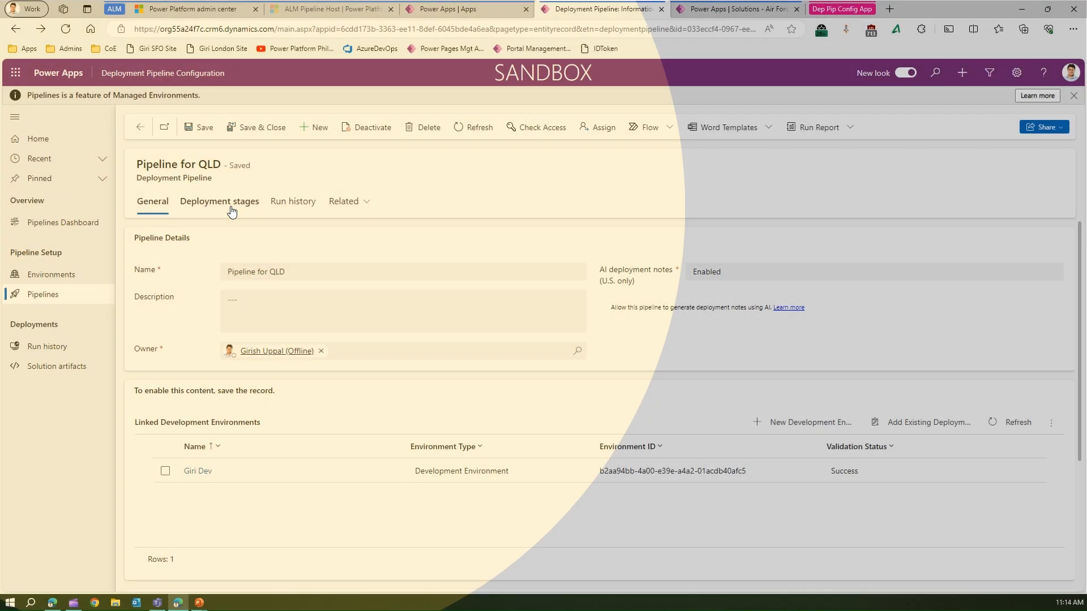
{"action": "left_click", "coordinate": [231, 210]}
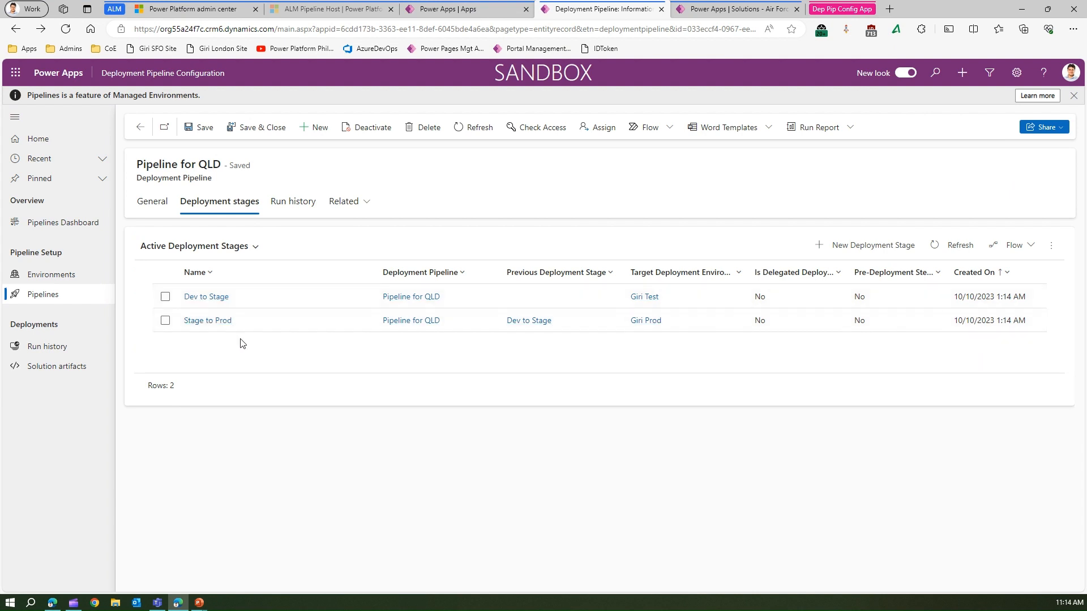
{"action": "left_click", "coordinate": [81, 299]}
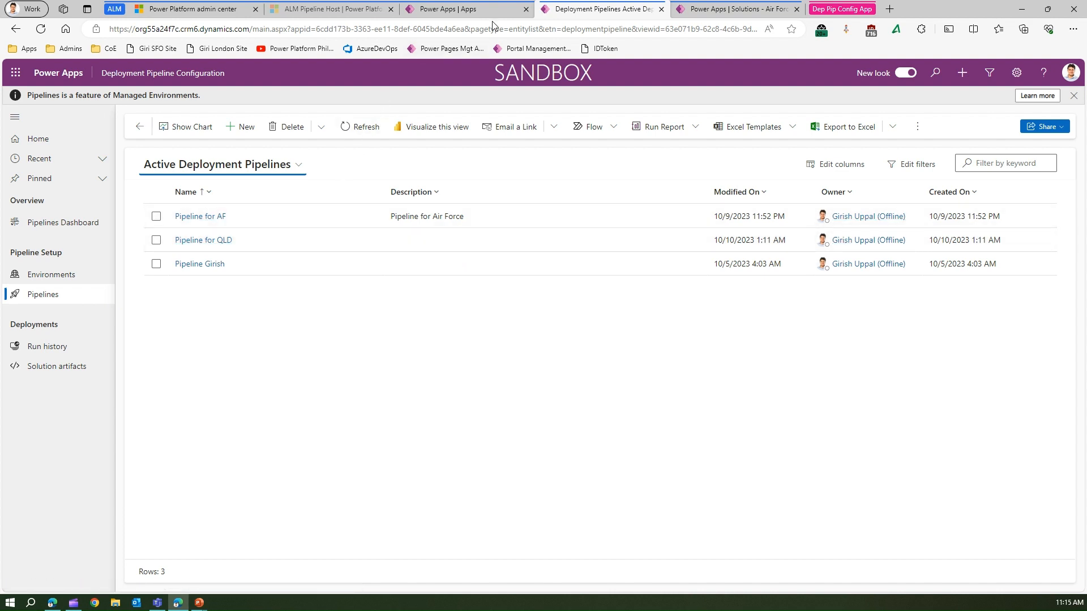
Step: Switch to the Power Apps solutions list in the ALM Dev environment and create a solution named "QLD App" with a publisher assigned
{"action": "left_click", "coordinate": [695, 13]}
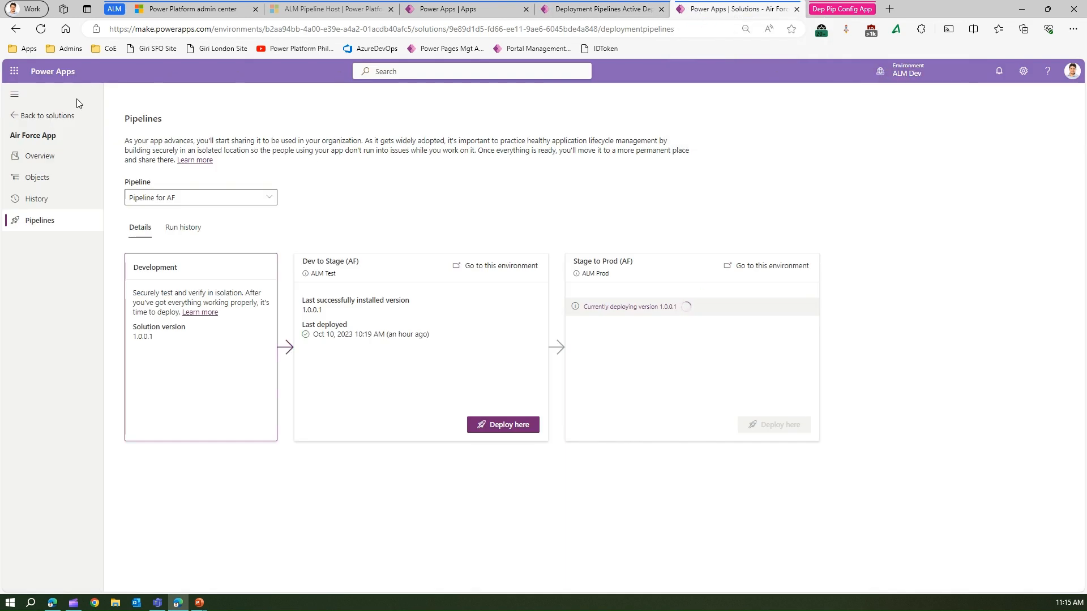
{"action": "left_click", "coordinate": [43, 115]}
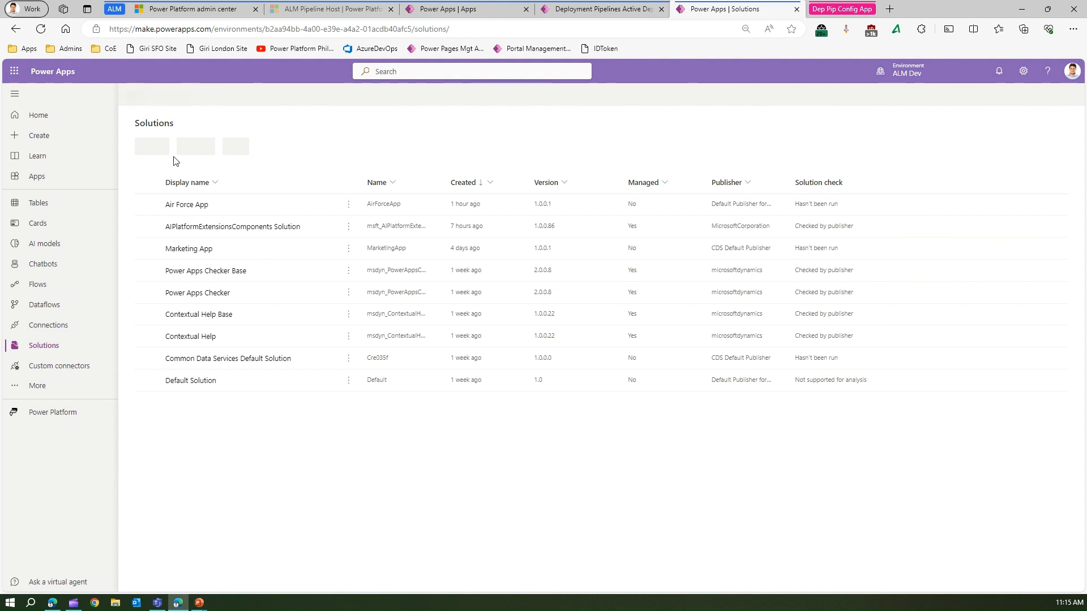
{"action": "left_click", "coordinate": [172, 96]}
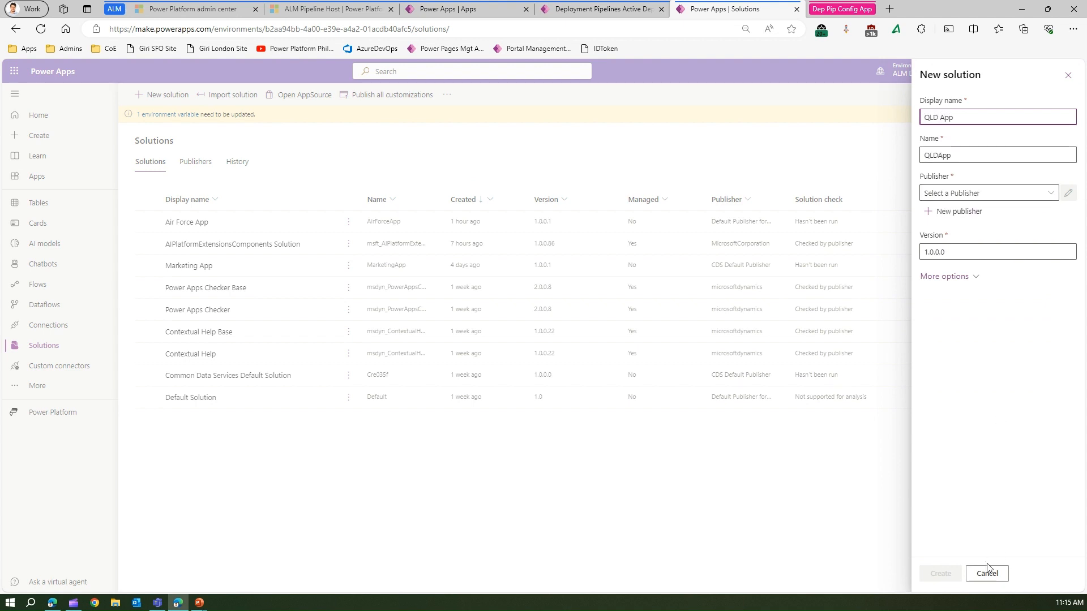
{"action": "left_click", "coordinate": [1048, 193]}
{"action": "left_click", "coordinate": [973, 210]}
{"action": "left_click", "coordinate": [940, 575]}
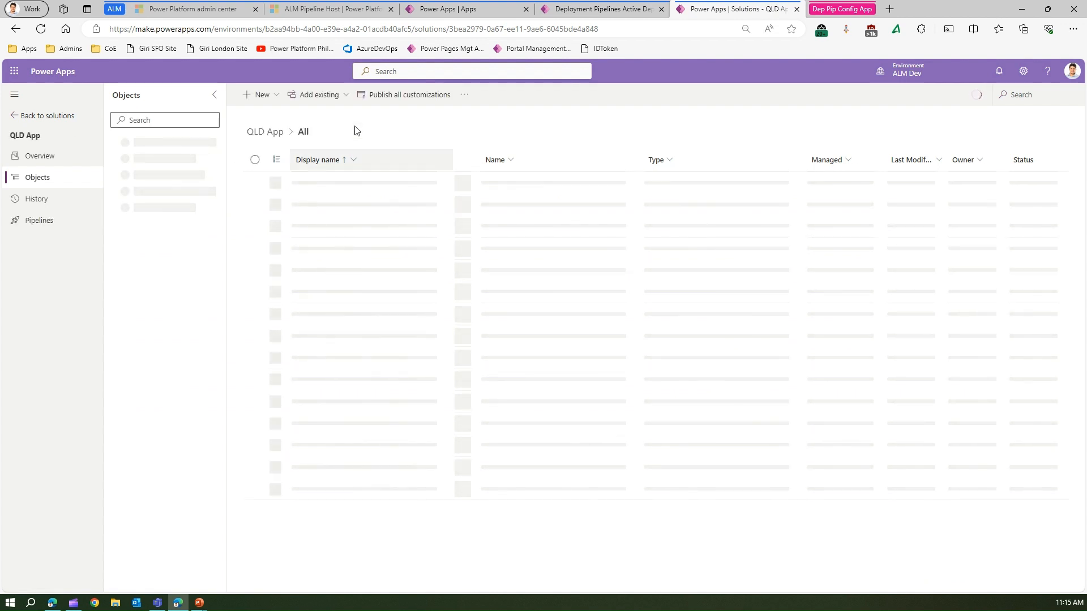
Step: Add the existing Account, Activity and Address tables to the QLD App solution, including all objects for each table
{"action": "left_click", "coordinate": [340, 96]}
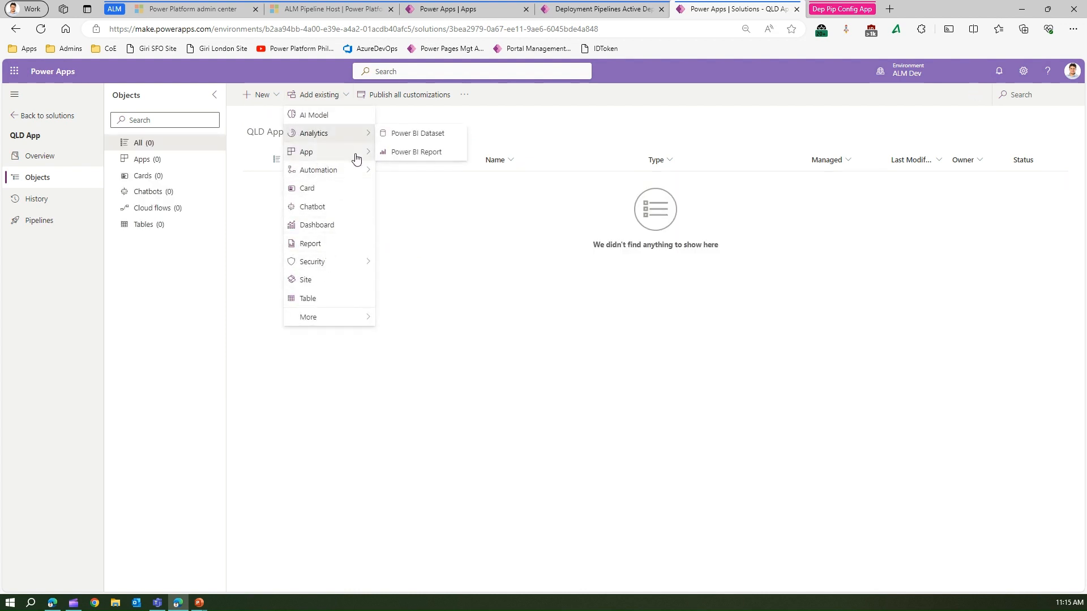
{"action": "mouse_move", "coordinate": [357, 153]}
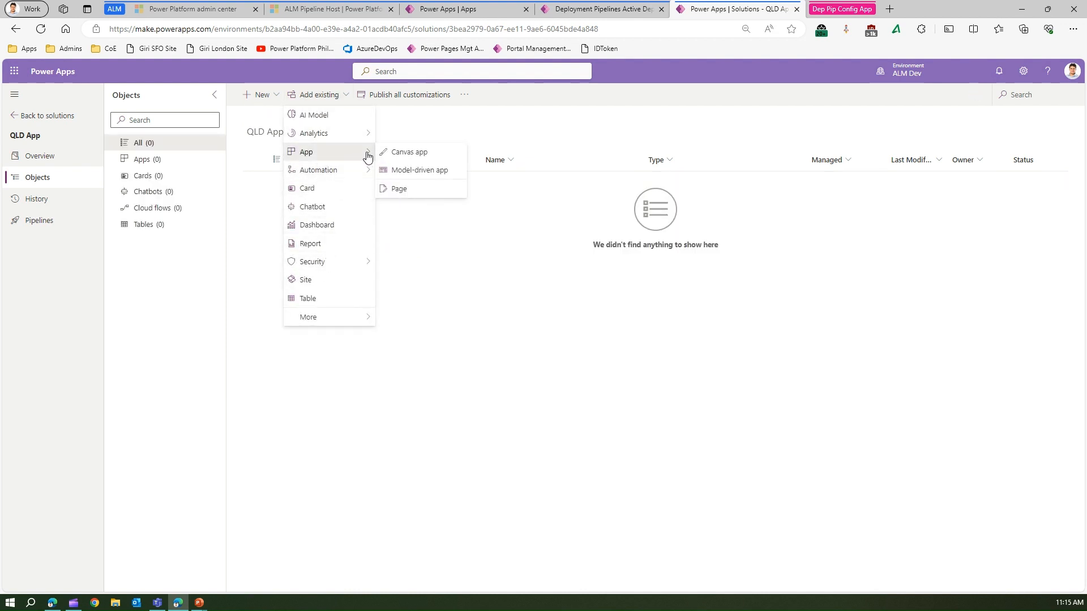
{"action": "left_click", "coordinate": [324, 300]}
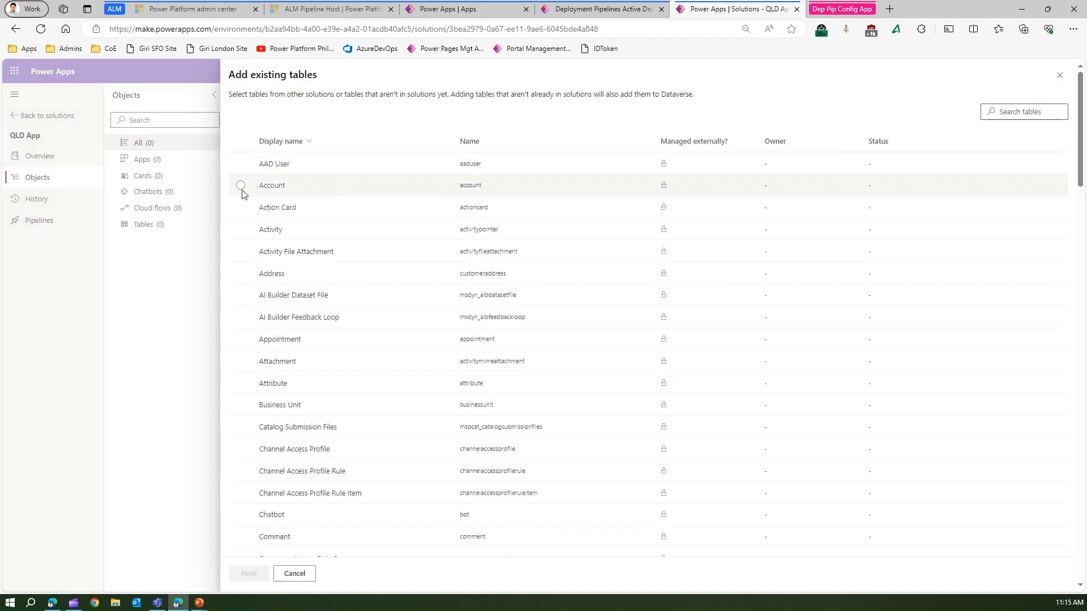
{"action": "left_click", "coordinate": [240, 185]}
{"action": "left_click", "coordinate": [241, 229]}
{"action": "left_click", "coordinate": [241, 274]}
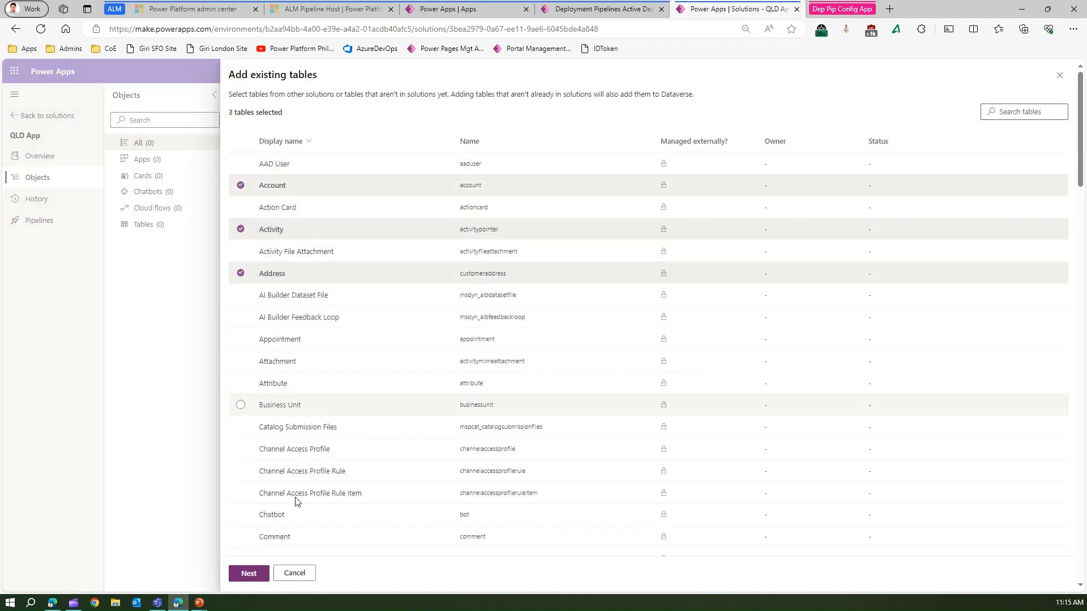
{"action": "left_click", "coordinate": [249, 573]}
{"action": "left_click", "coordinate": [831, 134]}
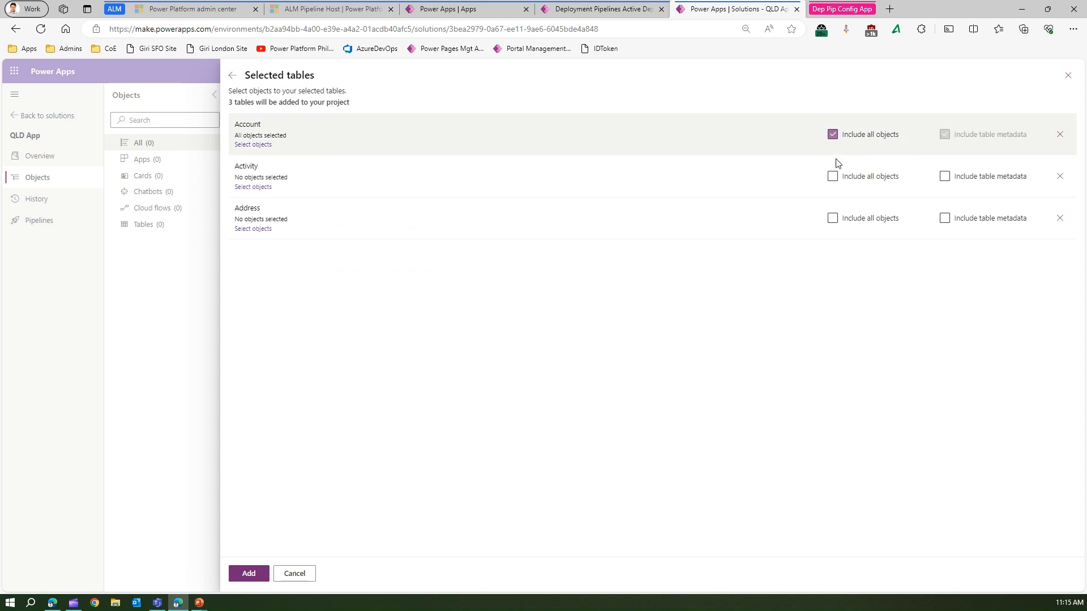
{"action": "left_click", "coordinate": [832, 176]}
{"action": "left_click", "coordinate": [833, 218]}
{"action": "left_click", "coordinate": [249, 573]}
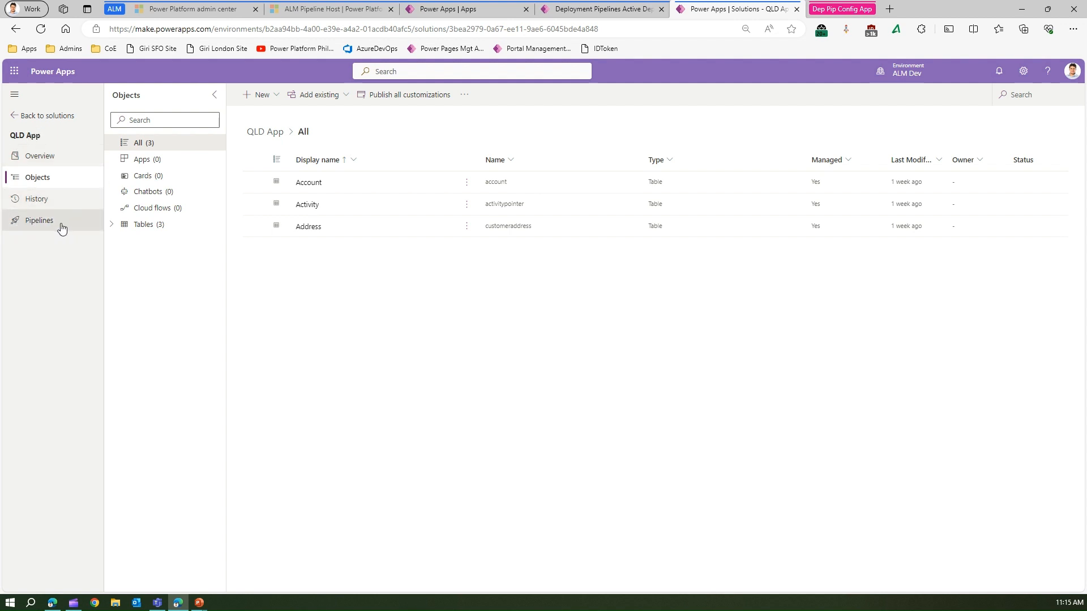
Step: Open the QLD App solution's pipelines page and look through the pipelines available to it
{"action": "left_click", "coordinate": [39, 220]}
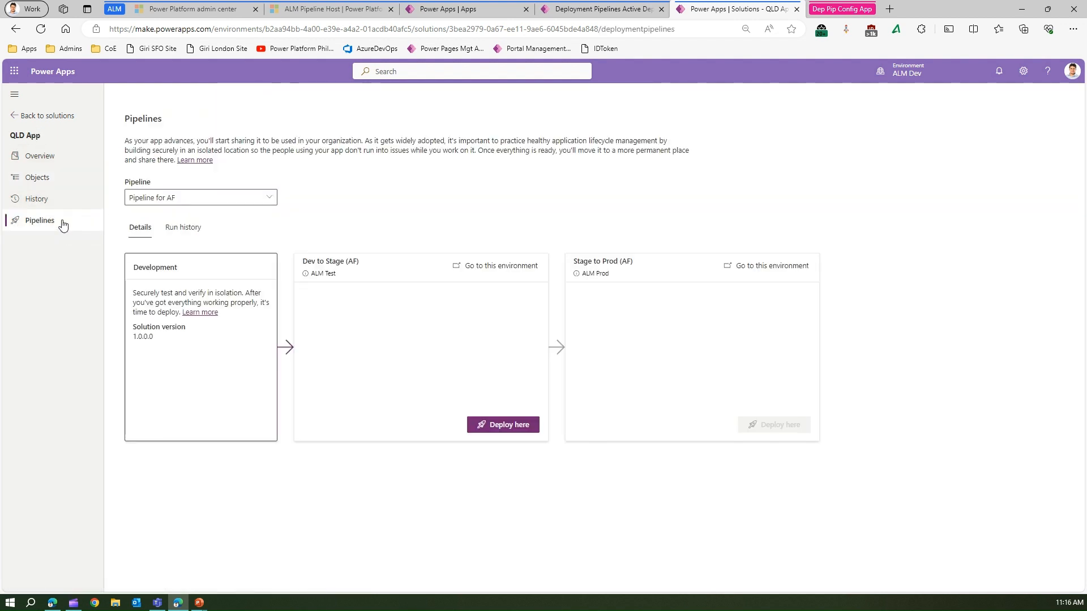
{"action": "left_click", "coordinate": [273, 199]}
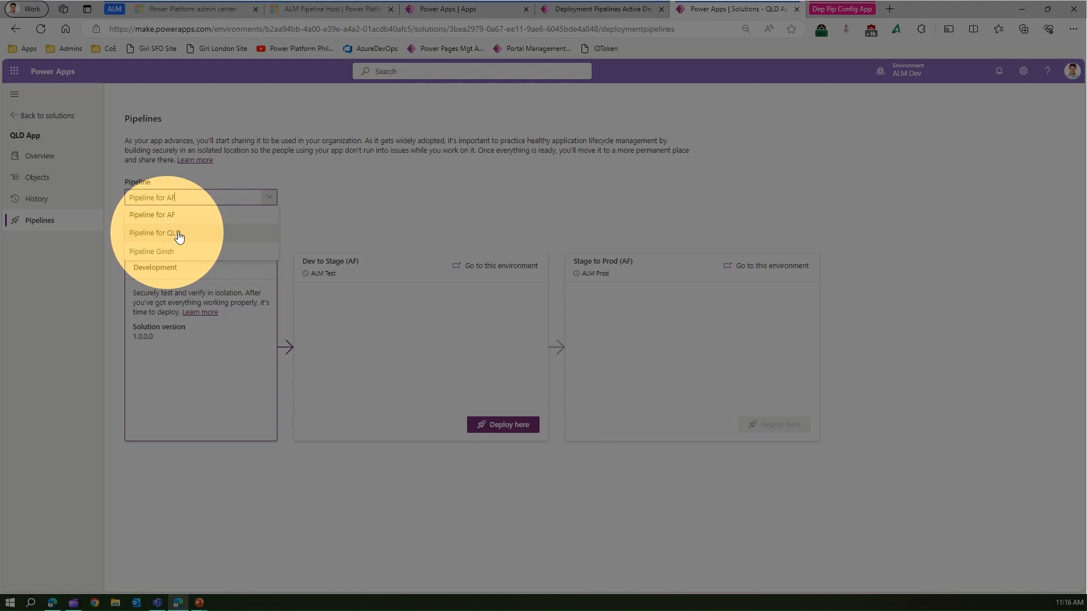
{"action": "left_click", "coordinate": [341, 214]}
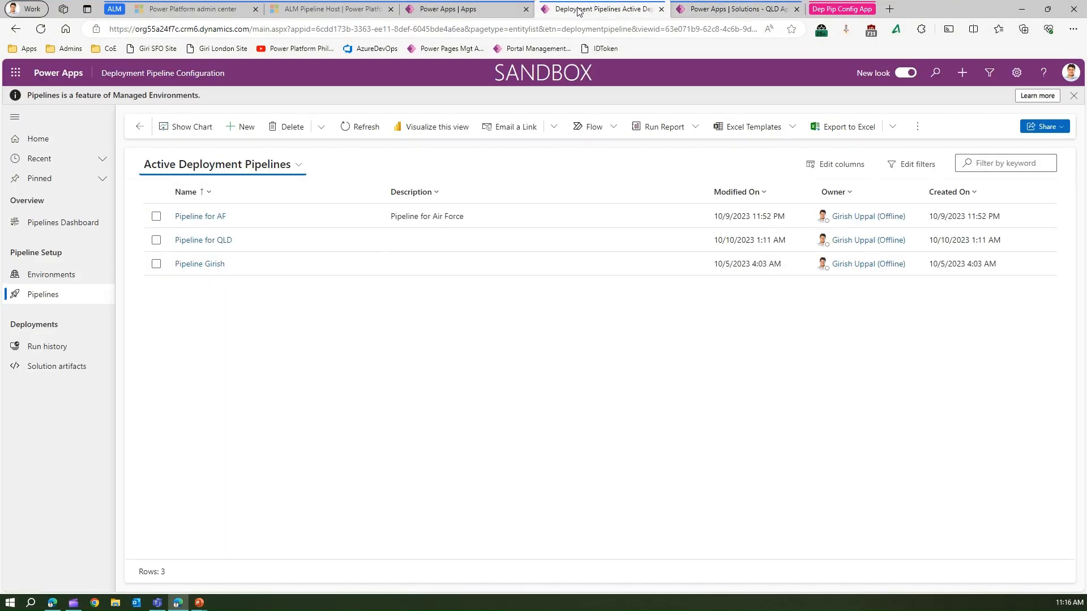
Step: Switch to Deployment Pipeline Configuration, remove the linked Dev environment from Pipeline for QLD, then save and close the record
{"action": "left_click", "coordinate": [575, 12]}
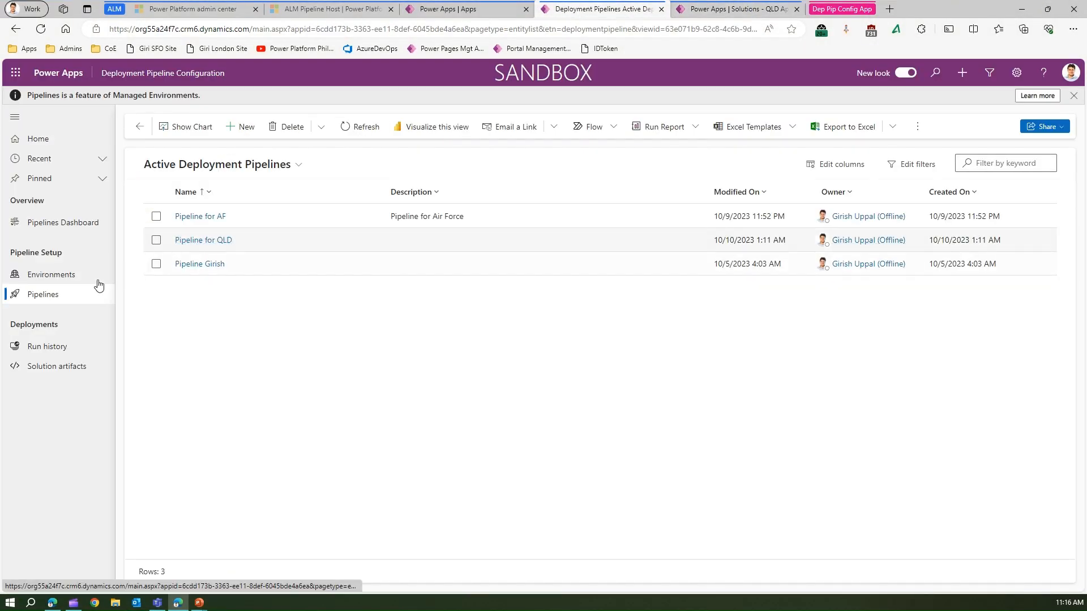
{"action": "left_click", "coordinate": [215, 242]}
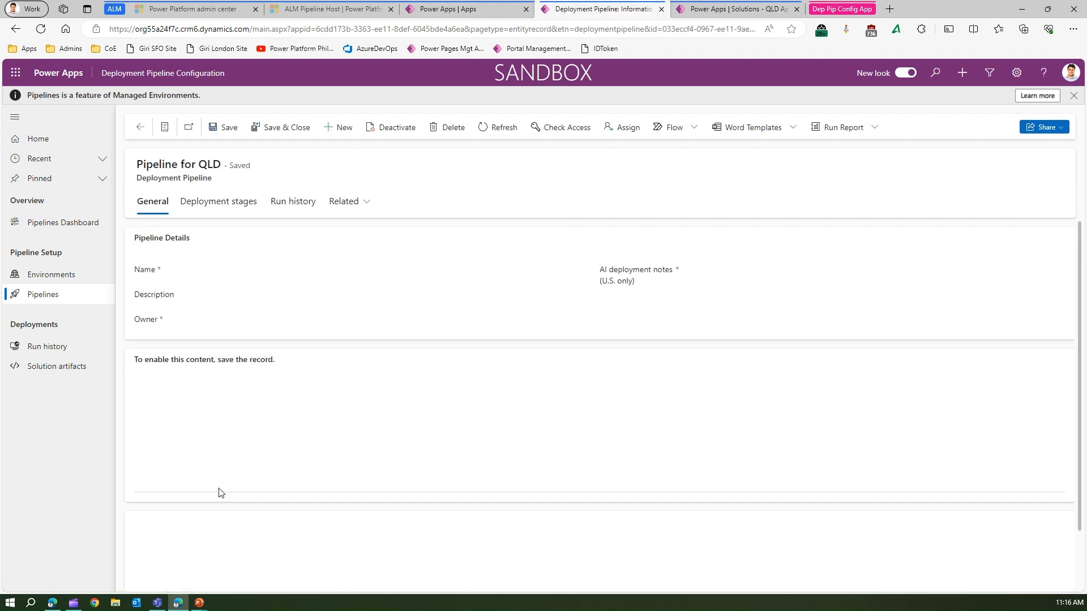
{"action": "scroll", "coordinate": [271, 469], "scroll_direction": "down", "scroll_amount": 3}
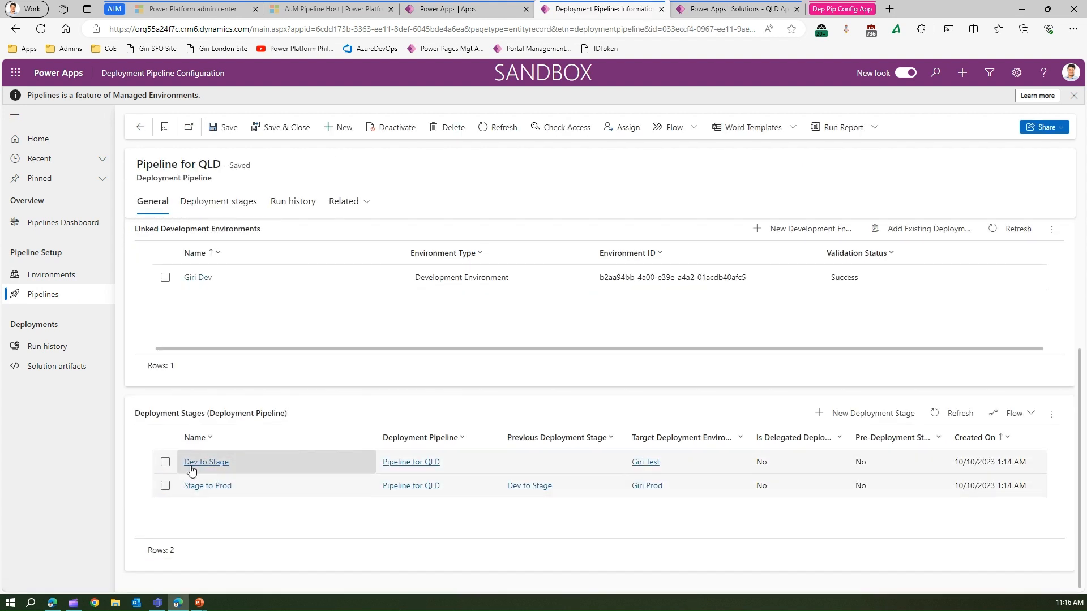
{"action": "scroll", "coordinate": [198, 362], "scroll_direction": "up", "scroll_amount": 3}
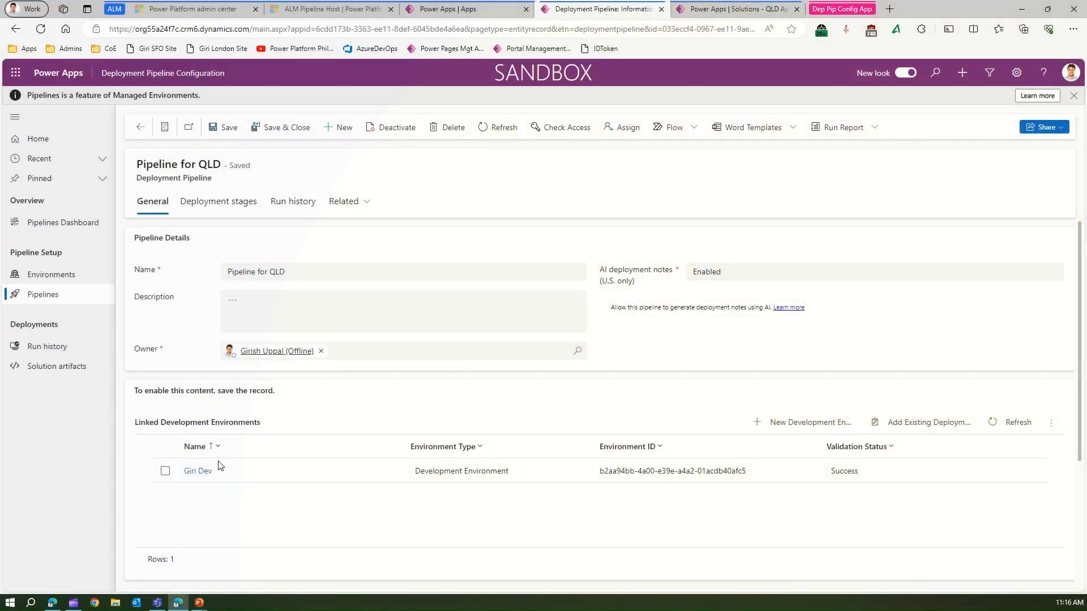
{"action": "left_click", "coordinate": [165, 471]}
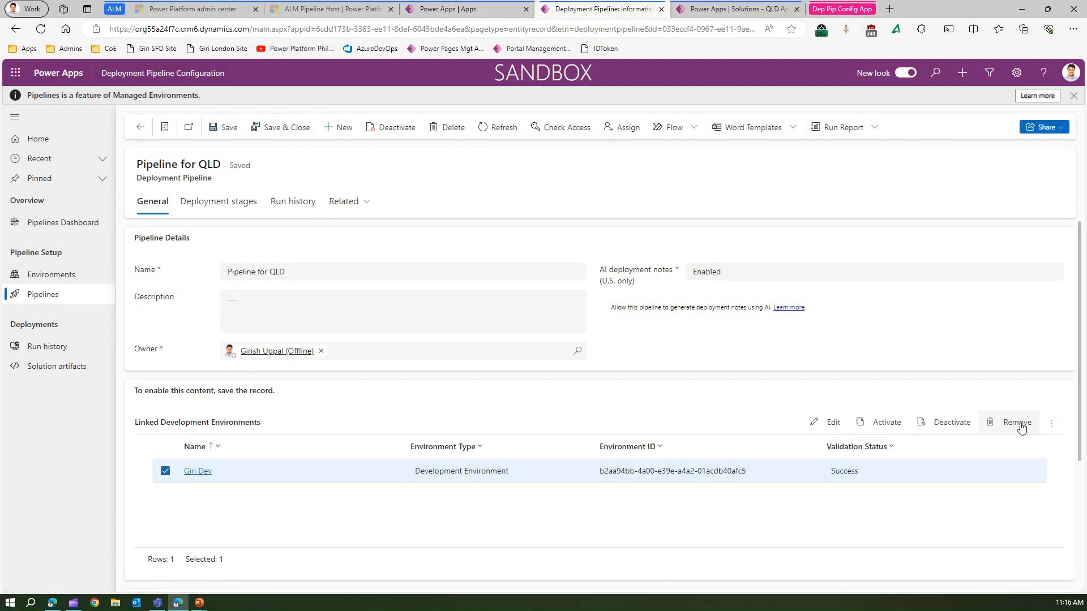
{"action": "left_click", "coordinate": [923, 435]}
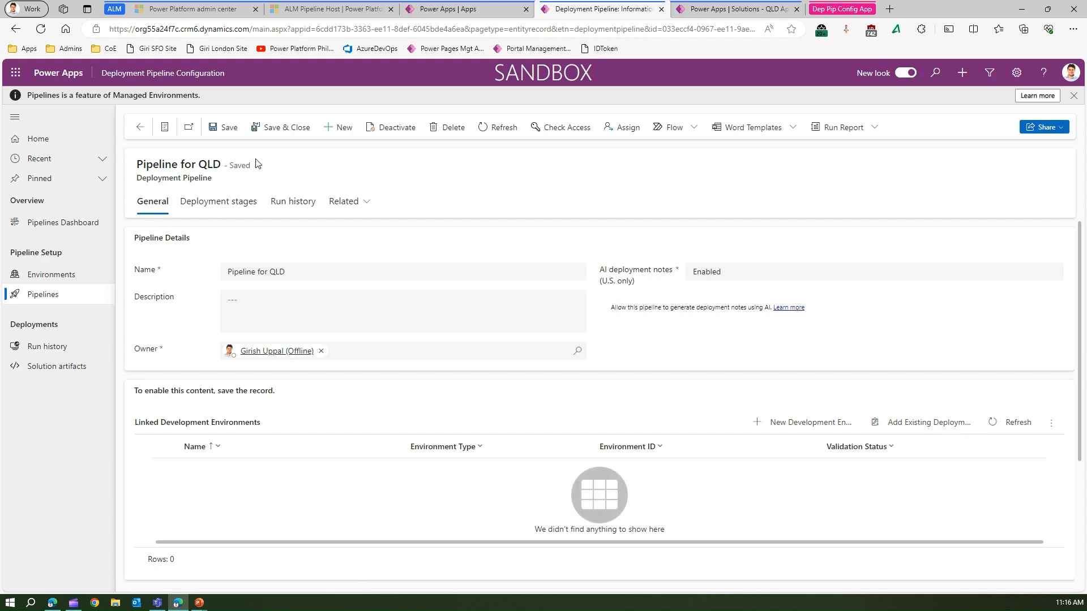
{"action": "left_click", "coordinate": [268, 129]}
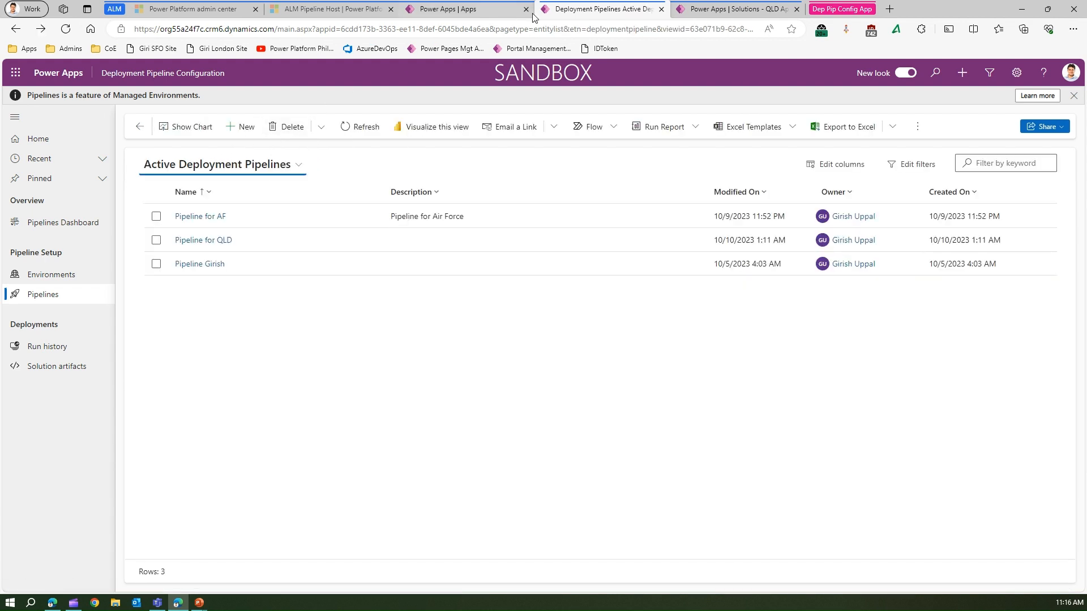
Step: Return to QLD App's pipelines page in Power Apps, reload it and check whether Pipeline for QLD is still offered
{"action": "left_click", "coordinate": [708, 9]}
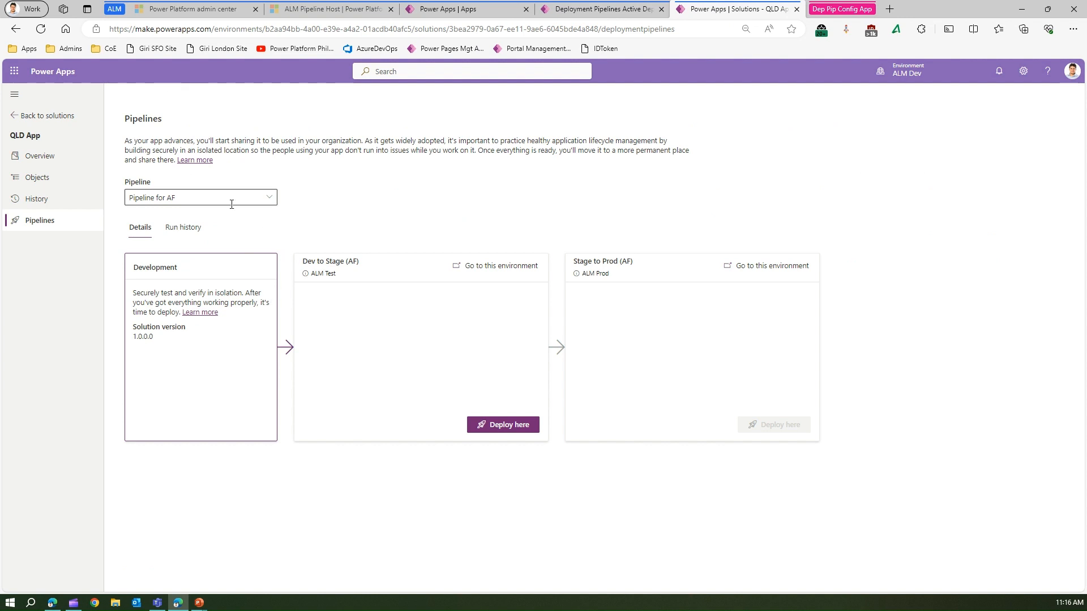
{"action": "left_click", "coordinate": [268, 199]}
{"action": "left_click", "coordinate": [42, 34]}
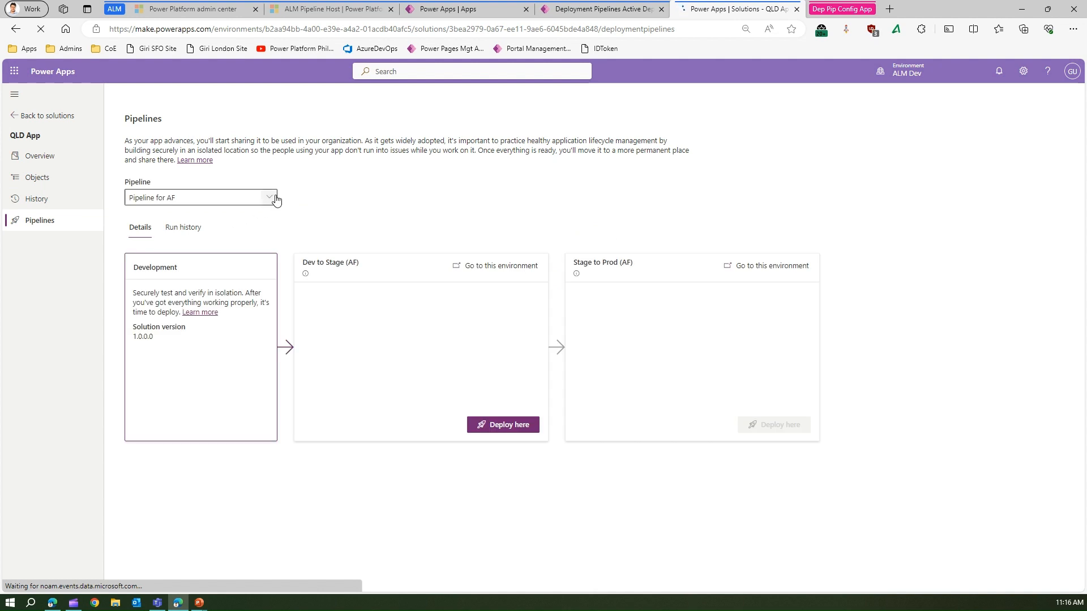
{"action": "left_click", "coordinate": [275, 198]}
{"action": "left_click", "coordinate": [164, 229]}
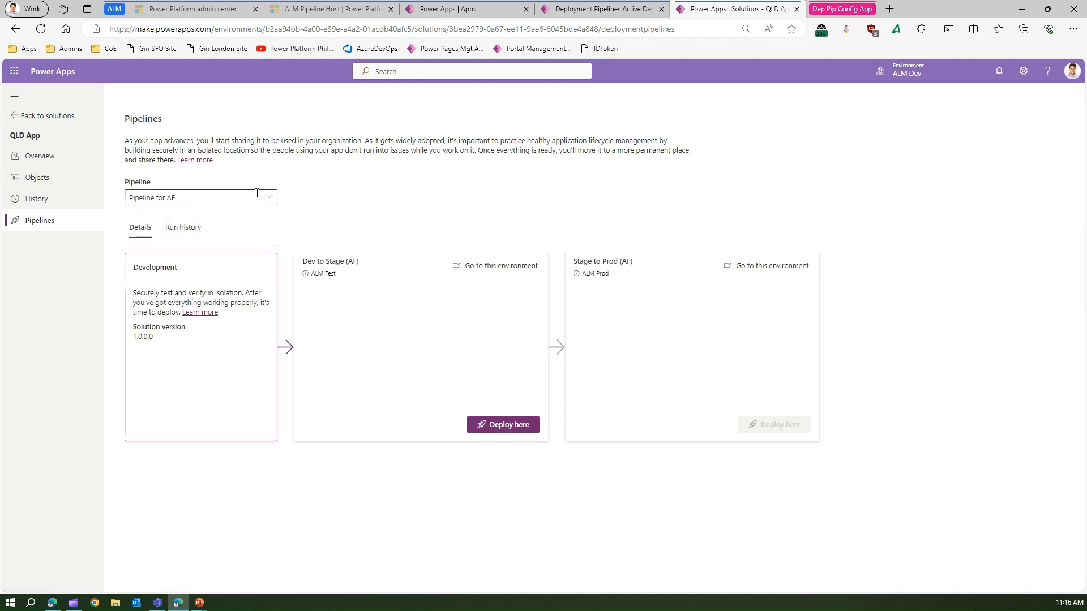
Step: In Deployment Pipeline Configuration, link the existing Dev environment to Pipeline for QLD again, then save and close the record
{"action": "left_click", "coordinate": [617, 10]}
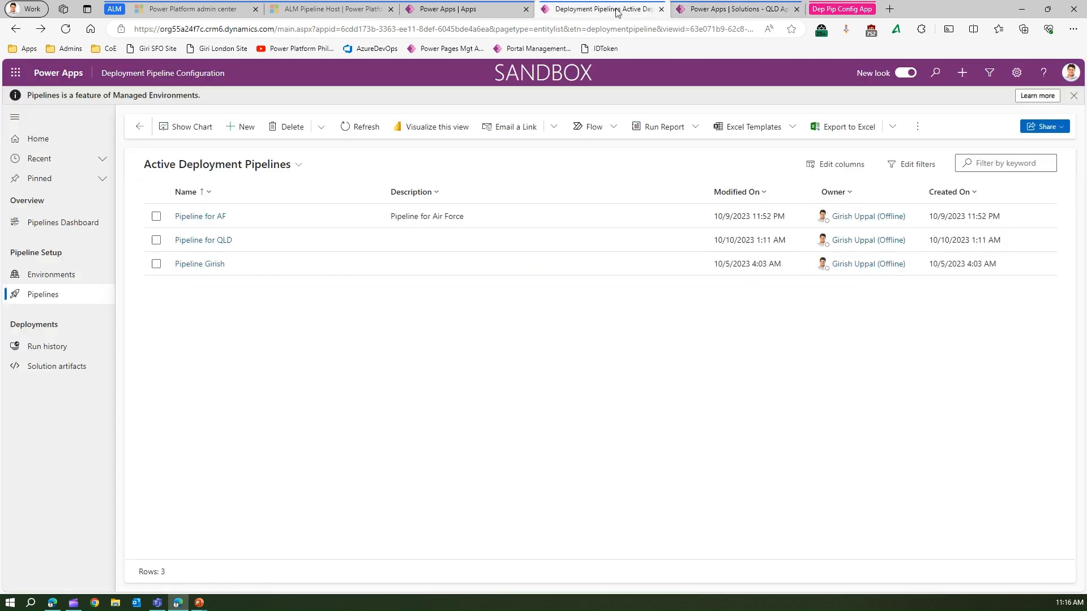
{"action": "left_click", "coordinate": [215, 241]}
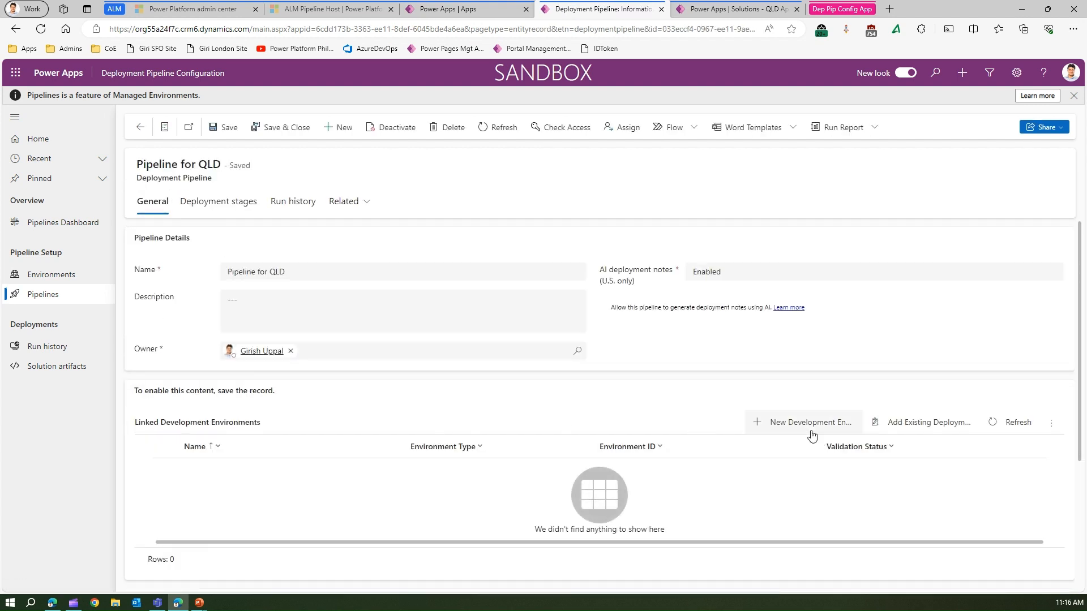
{"action": "left_click", "coordinate": [808, 423]}
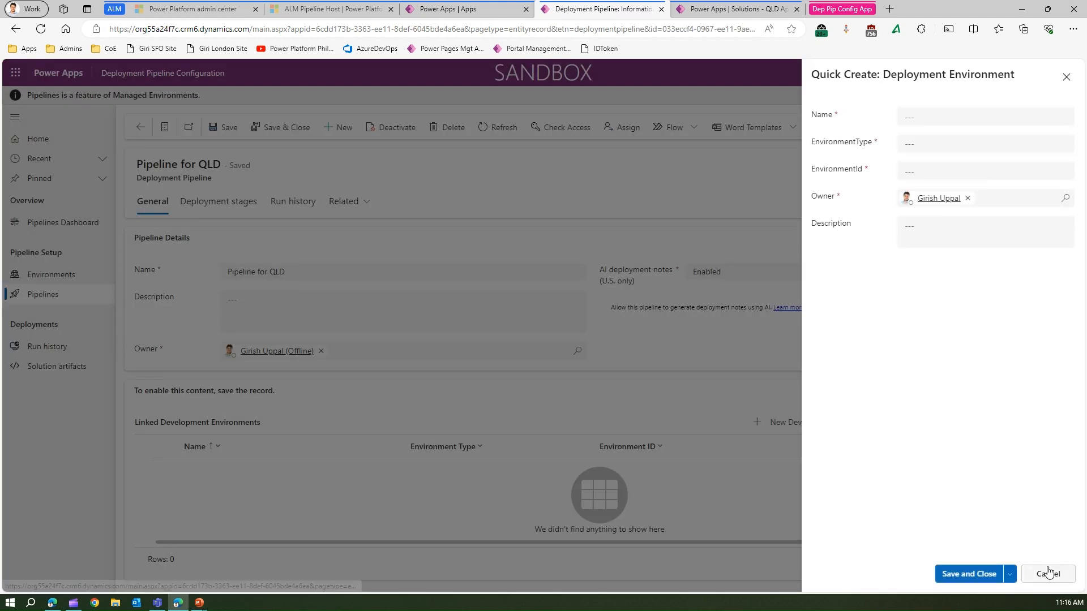
{"action": "left_click", "coordinate": [1045, 572]}
{"action": "left_click", "coordinate": [907, 423]}
{"action": "left_click", "coordinate": [918, 174]}
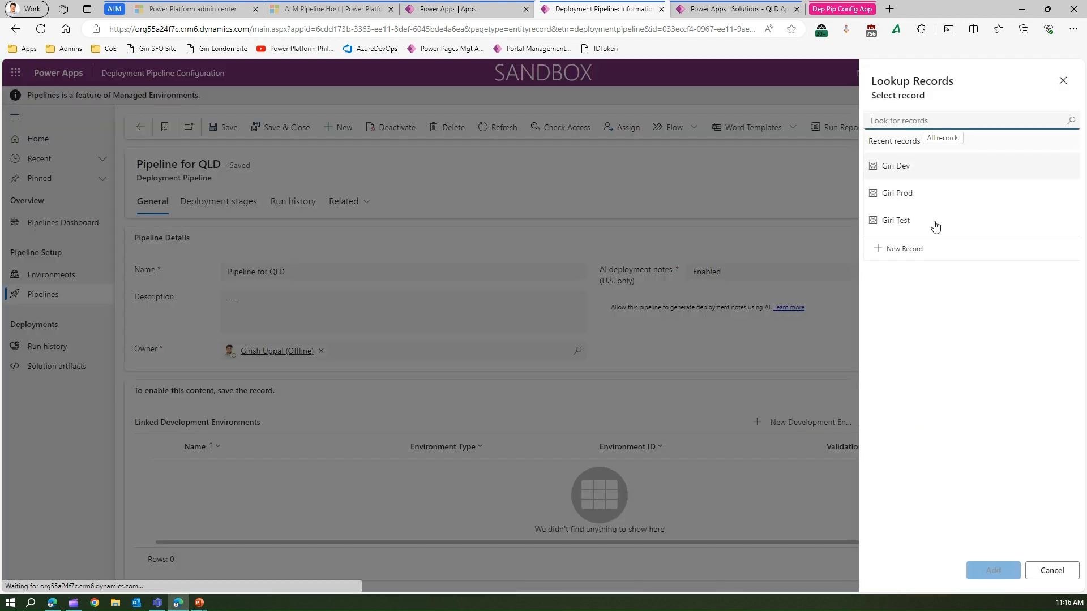
{"action": "left_click", "coordinate": [993, 570]}
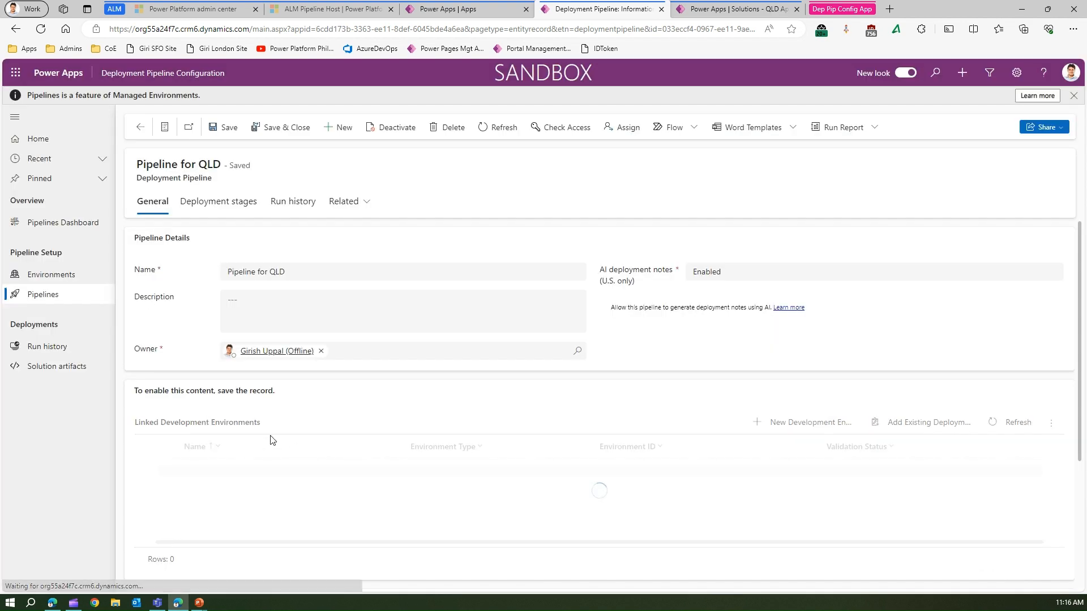
{"action": "left_click", "coordinate": [270, 131]}
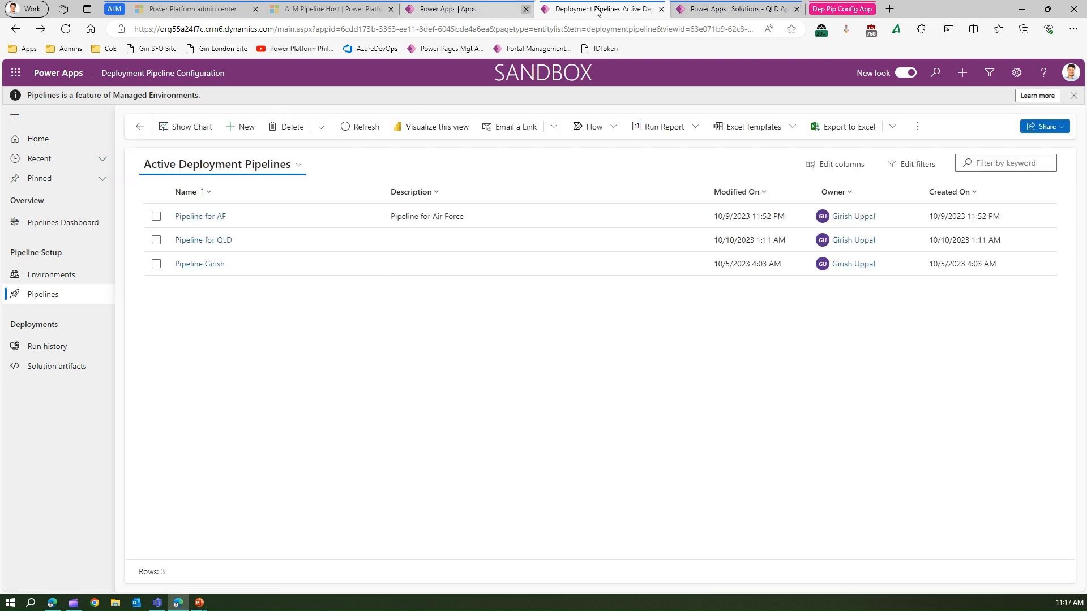
Step: Reload QLD App's pipelines page in Power Apps and select Pipeline for QLD as its pipeline
{"action": "left_click", "coordinate": [713, 10]}
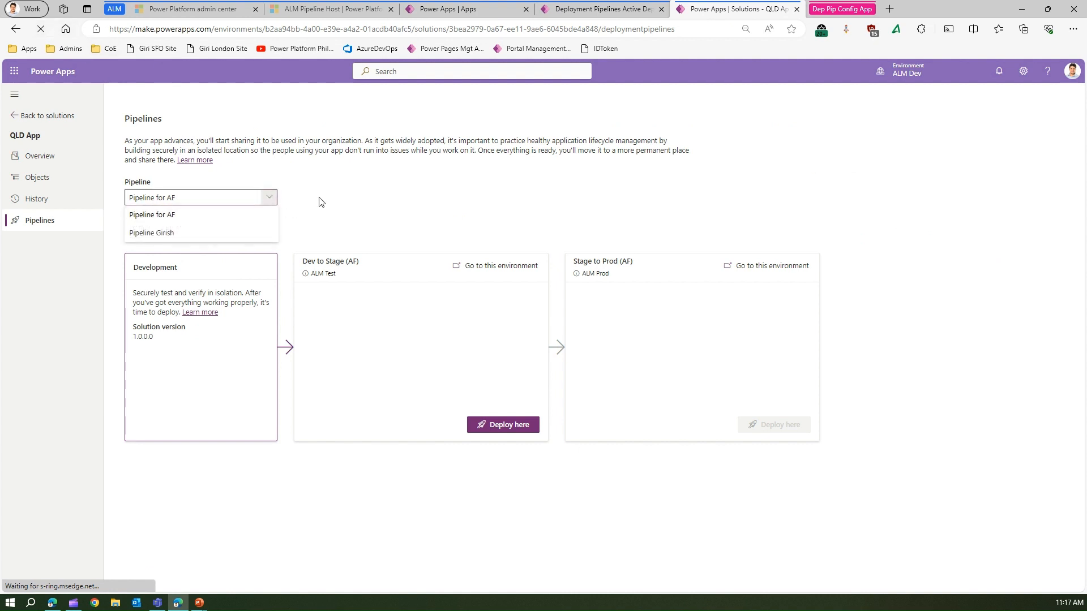
{"action": "left_click", "coordinate": [152, 214]}
{"action": "left_click", "coordinate": [157, 29]}
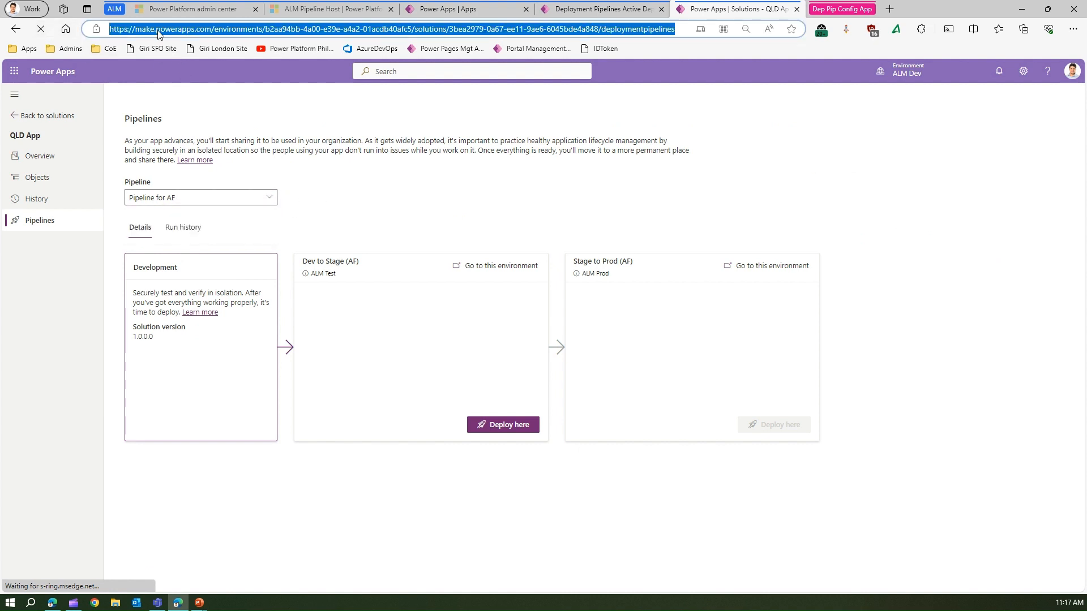
{"action": "key", "text": "Return"}
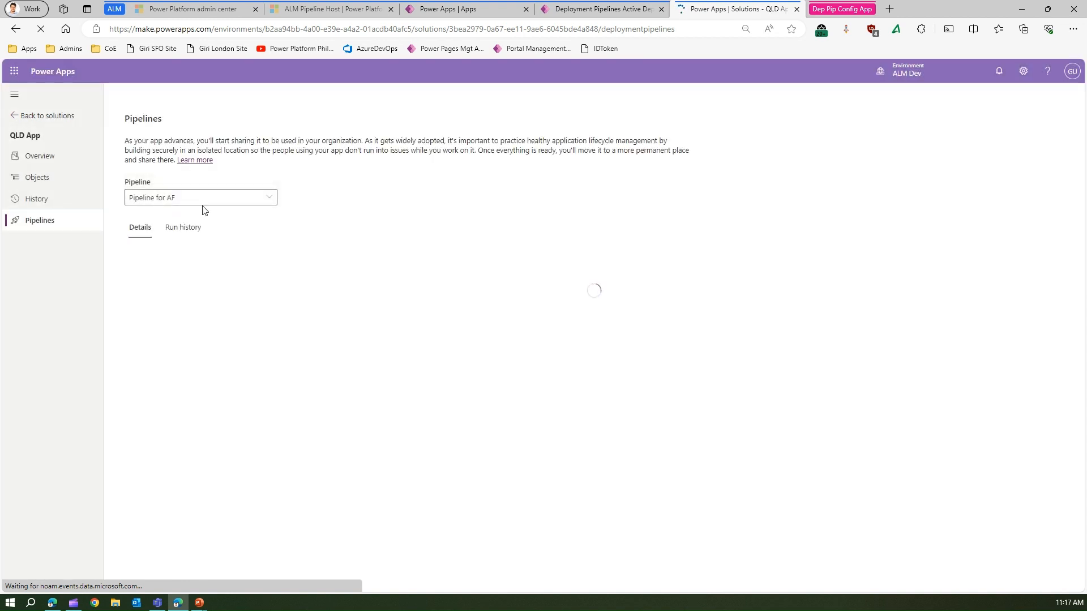
{"action": "left_click", "coordinate": [269, 198]}
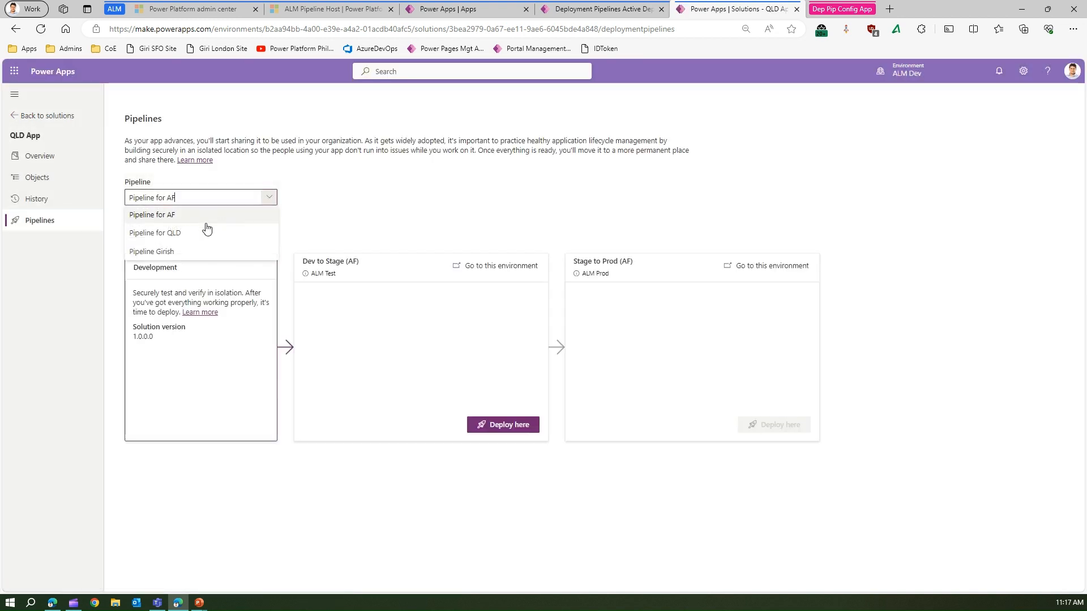
{"action": "left_click", "coordinate": [174, 234]}
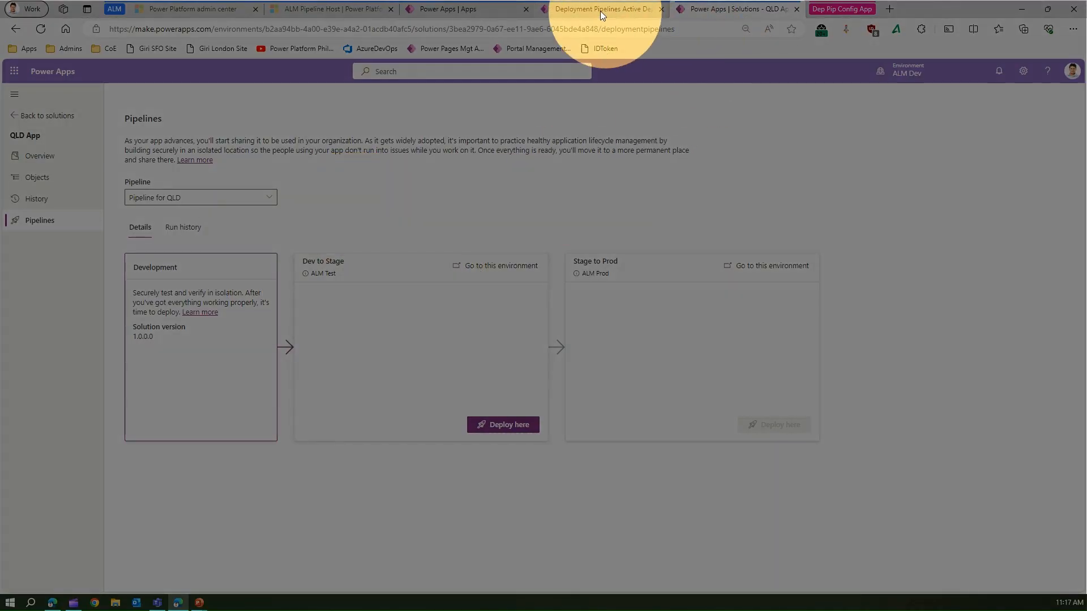
Step: Switch to Deployment Pipeline Configuration and view the deployment stages of Pipeline for QLD
{"action": "left_click", "coordinate": [600, 10]}
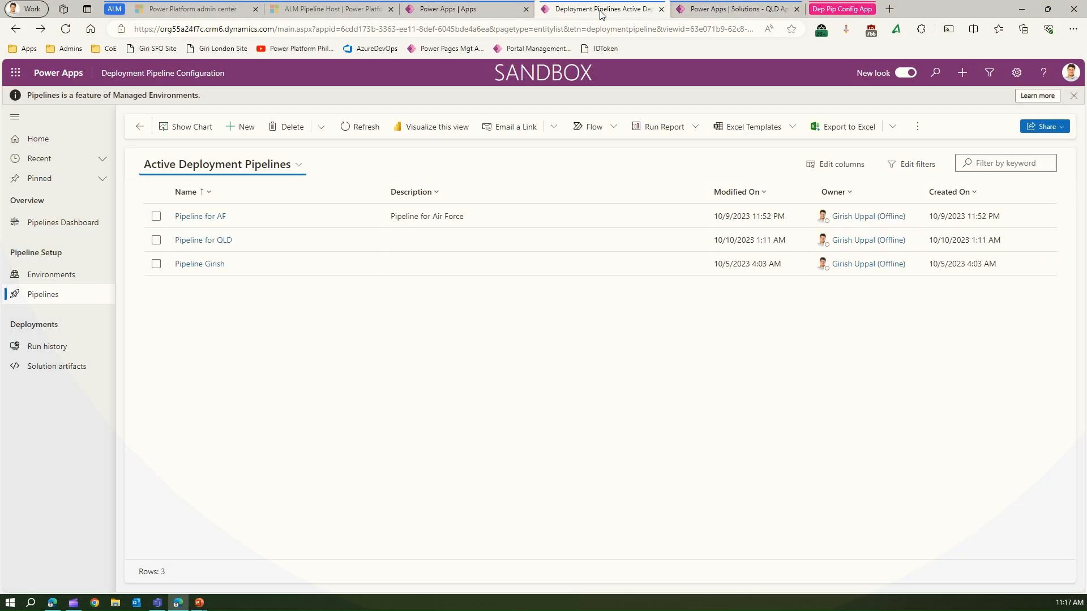
{"action": "left_click", "coordinate": [205, 240]}
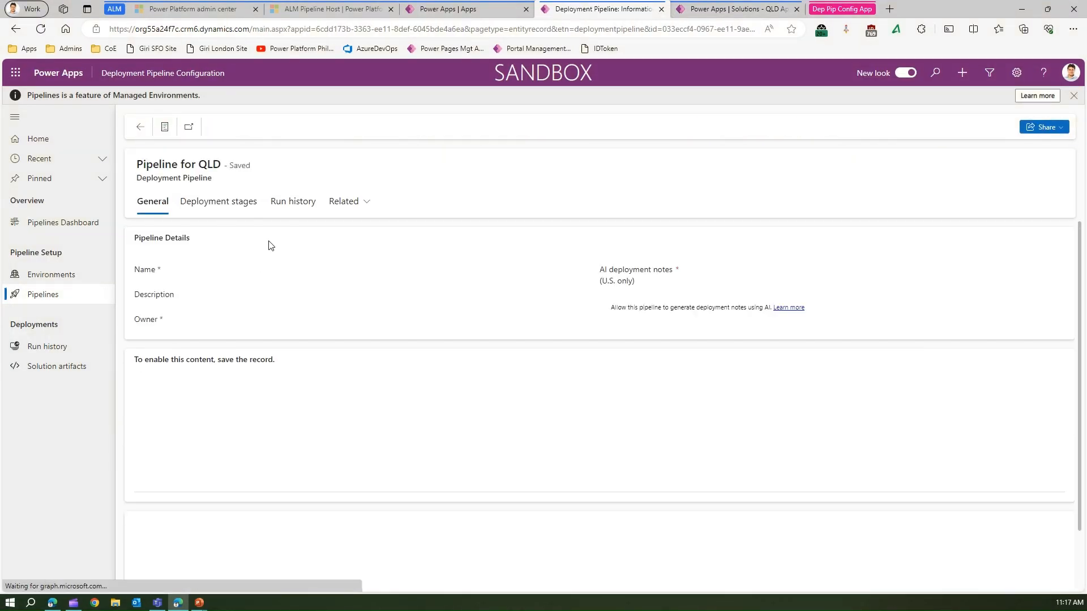
{"action": "left_click", "coordinate": [240, 205]}
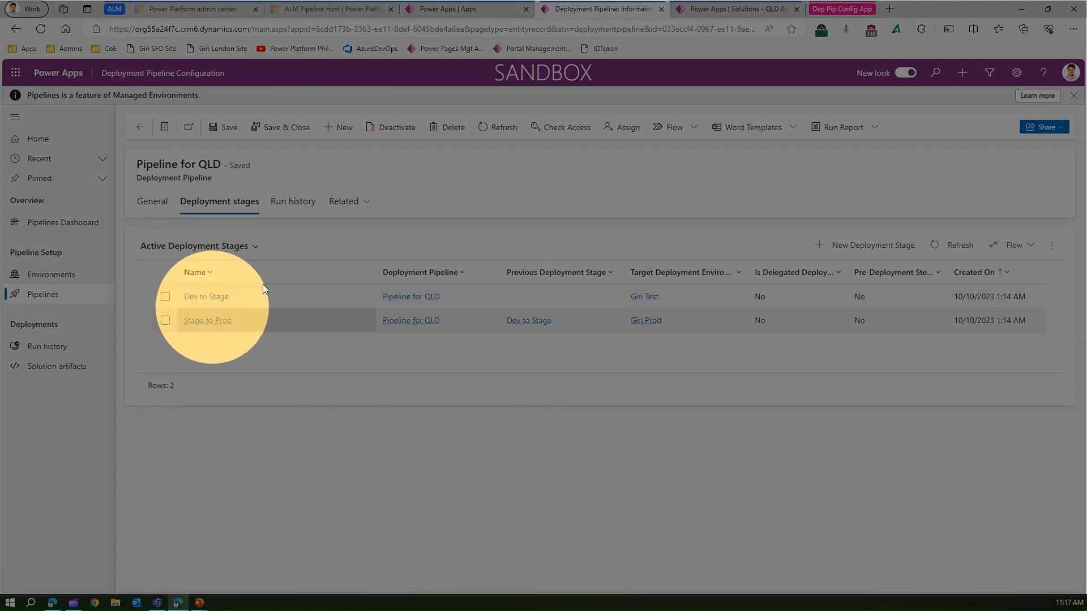
Step: Return to QLD App's pipelines page in Power Apps, start a Dev to Stage deployment scheduled for Now and proceed to its summary
{"action": "left_click", "coordinate": [735, 9]}
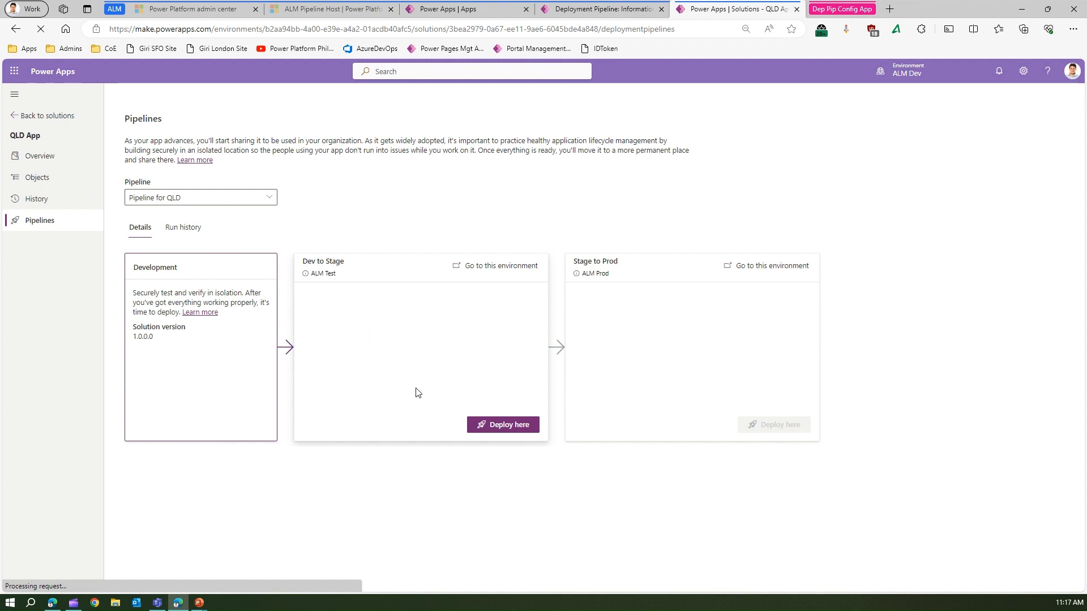
{"action": "left_click", "coordinate": [487, 425]}
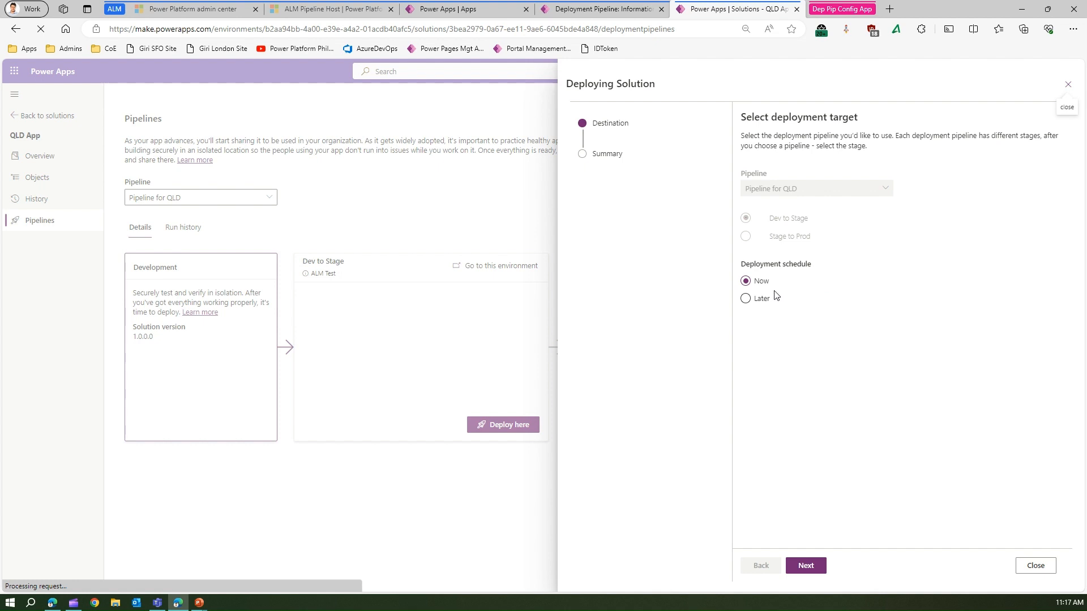
{"action": "left_click", "coordinate": [744, 299]}
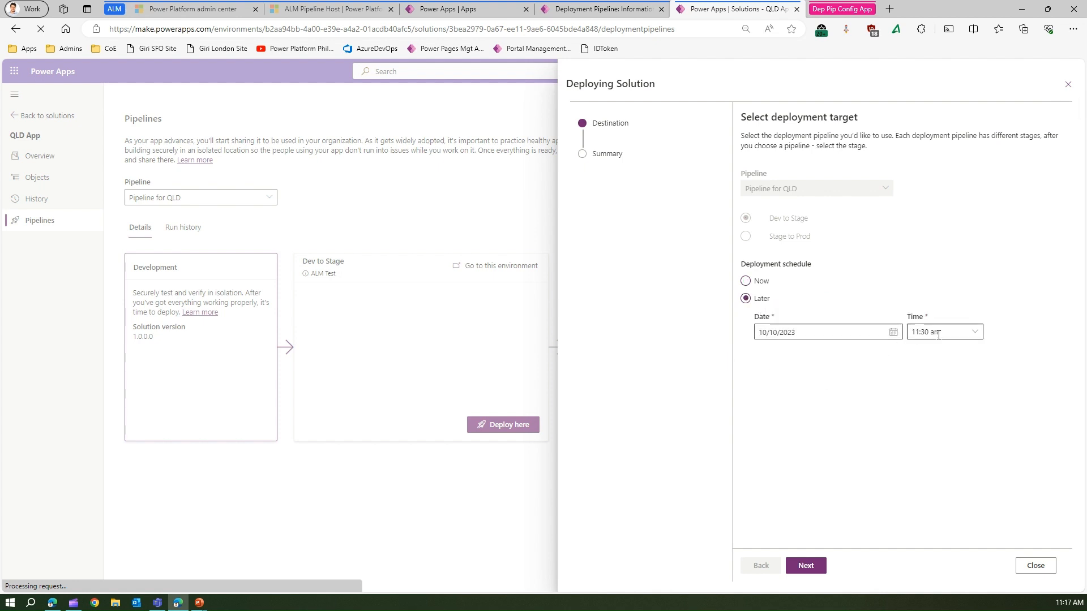
{"action": "left_click", "coordinate": [744, 281]}
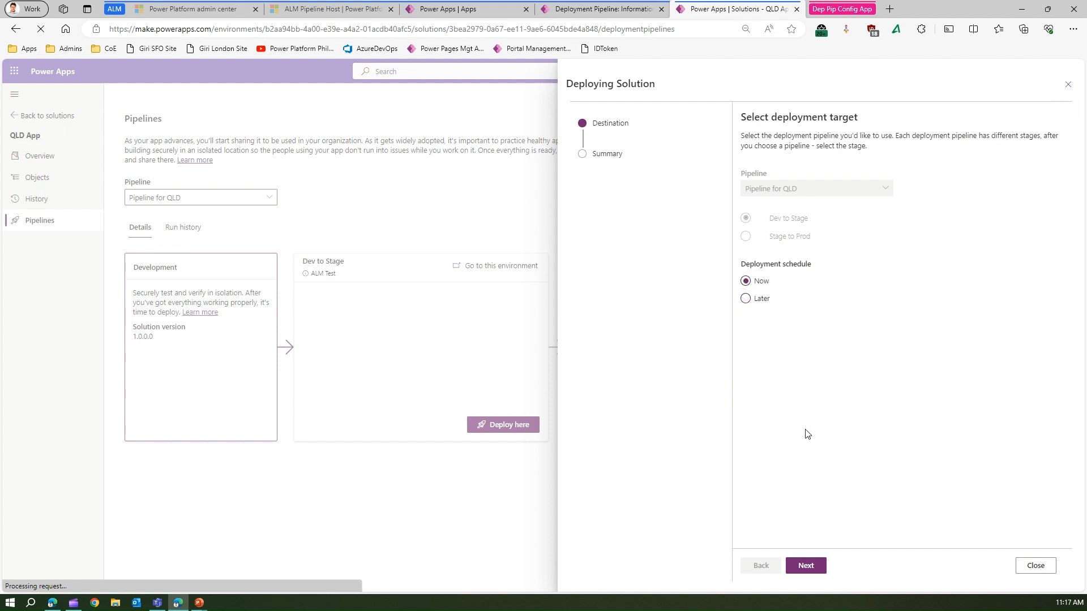
{"action": "left_click", "coordinate": [818, 565]}
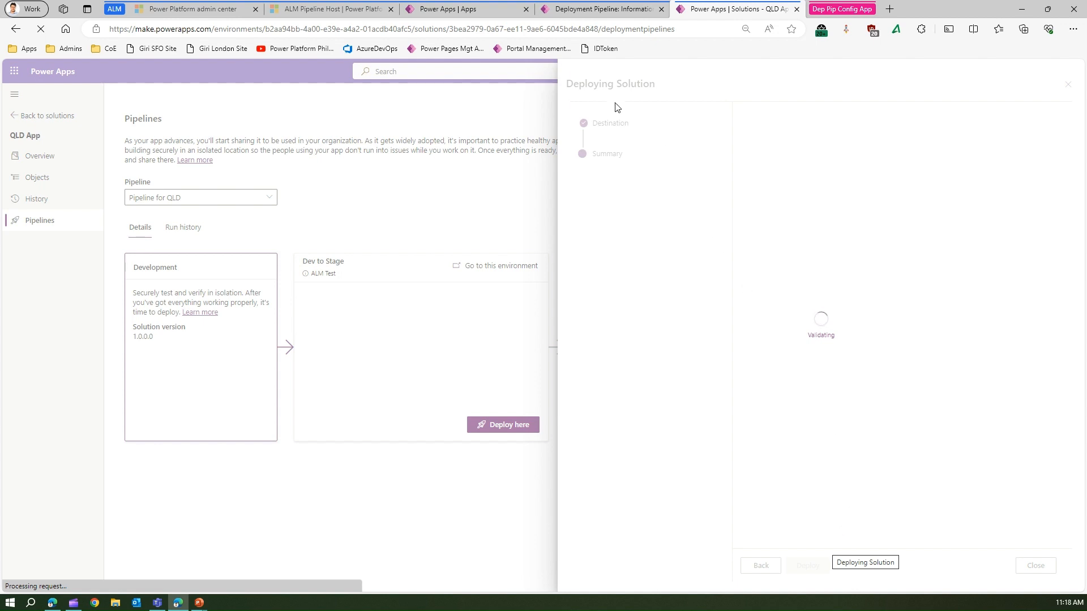
Step: Switch to Deployment Pipeline Configuration, refresh the Pipeline for QLD record and check its run history for the current stage run
{"action": "left_click", "coordinate": [611, 13]}
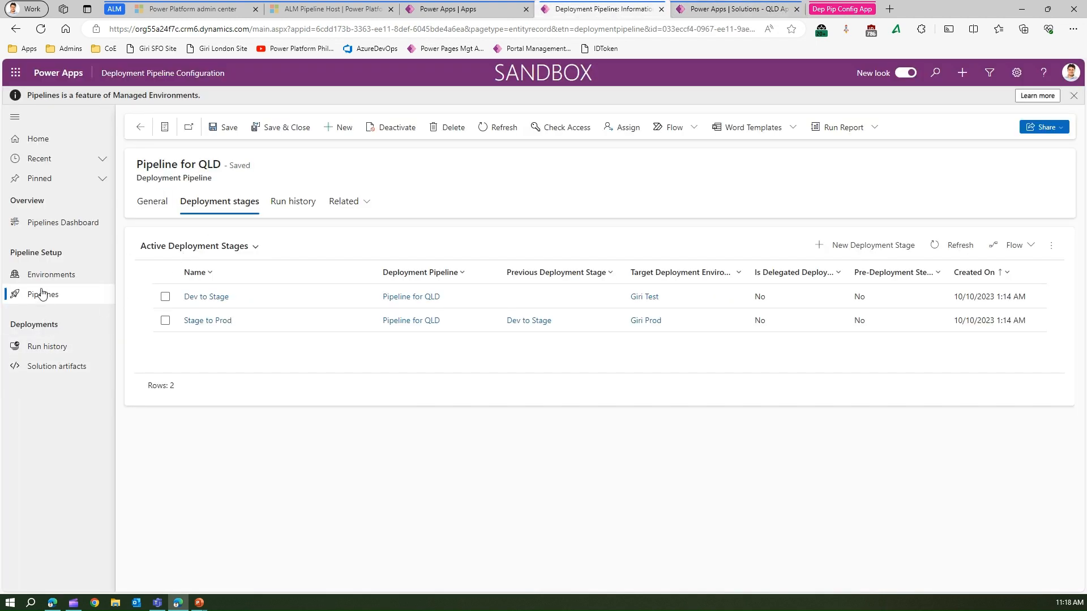
{"action": "left_click", "coordinate": [292, 205]}
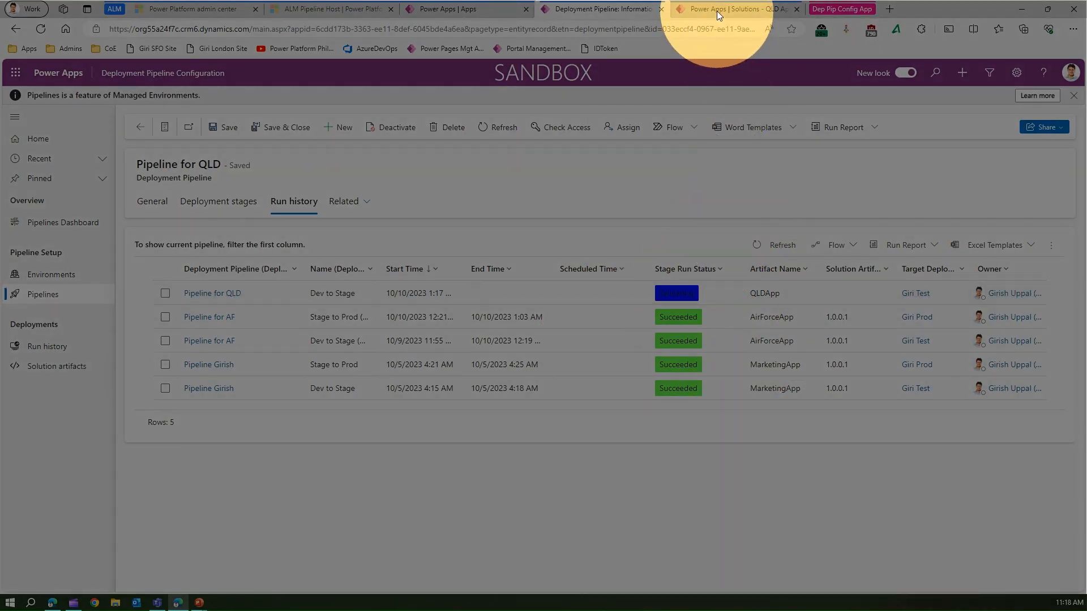
{"action": "left_click", "coordinate": [717, 10]}
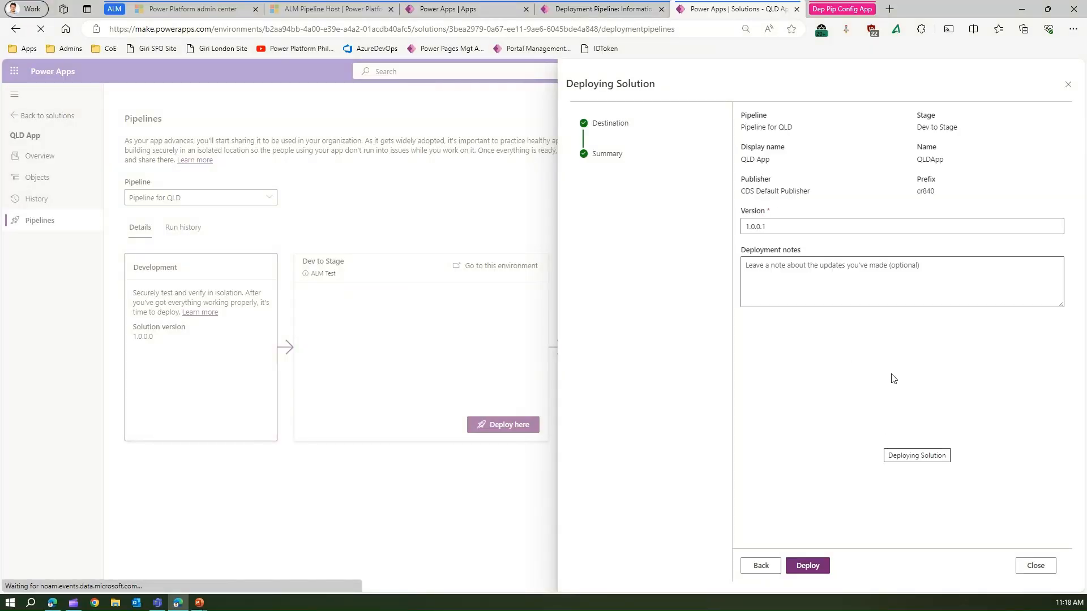
{"action": "left_click", "coordinate": [618, 11]}
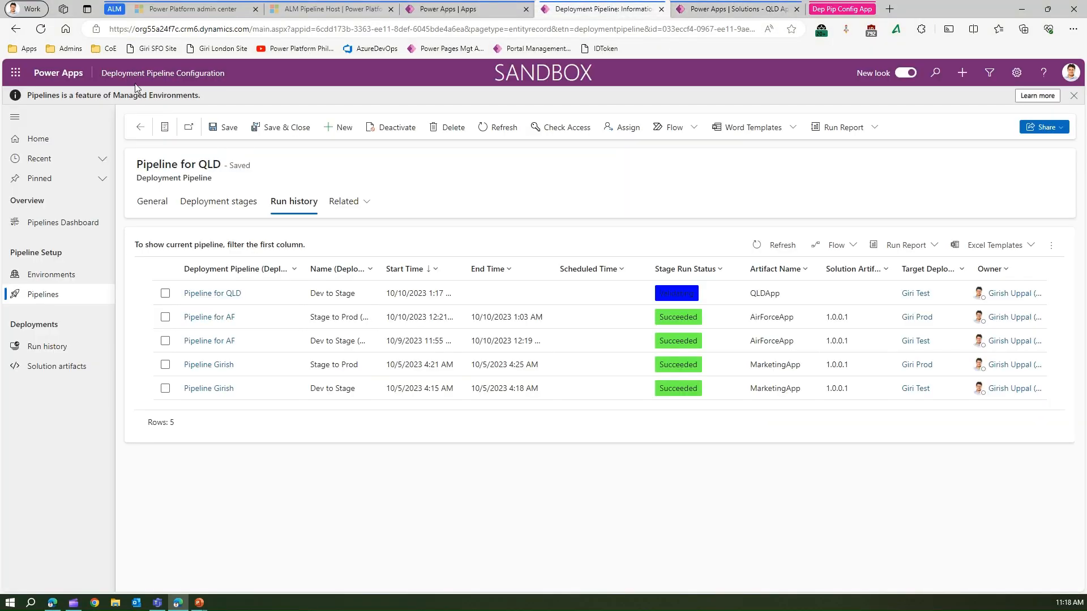
{"action": "left_click", "coordinate": [492, 130]}
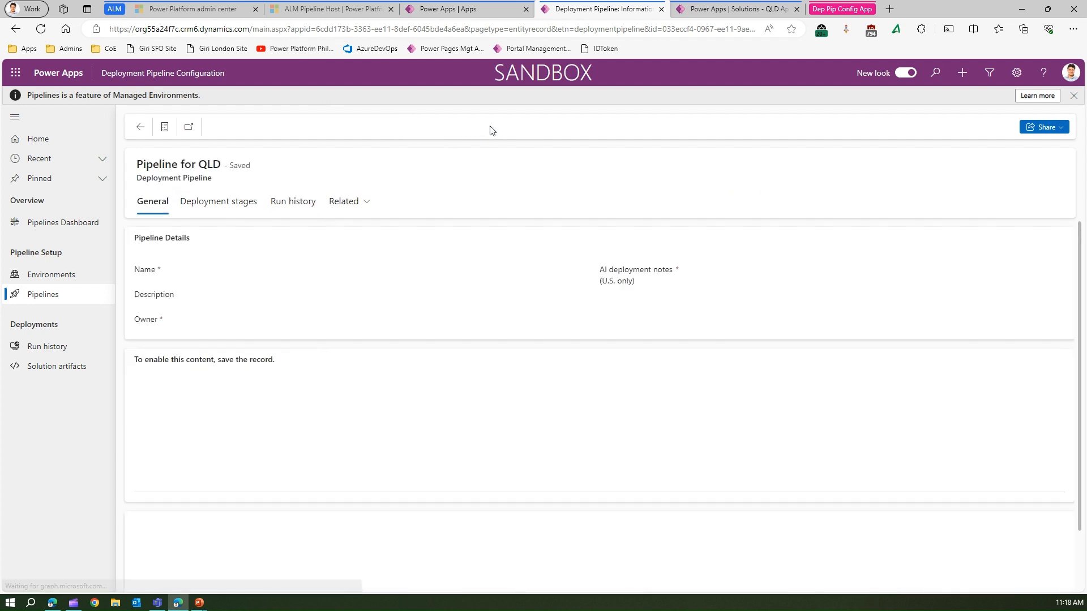
{"action": "left_click", "coordinate": [279, 203]}
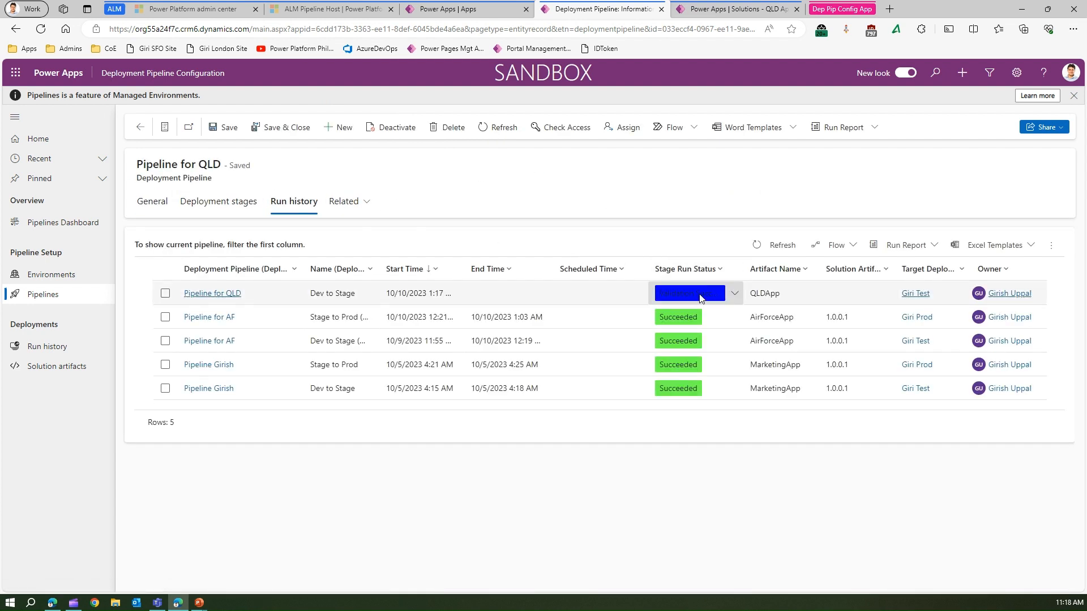
Step: Return to the deployment summary in Power Apps and deploy QLD App through the Dev to Stage stage
{"action": "left_click", "coordinate": [733, 9]}
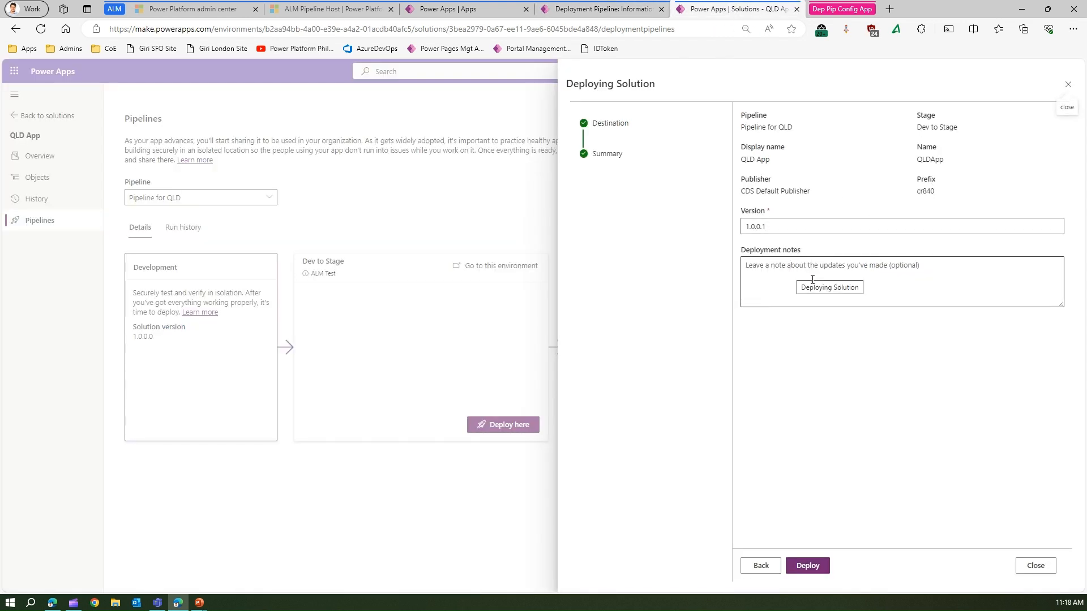
{"action": "left_click", "coordinate": [809, 566]}
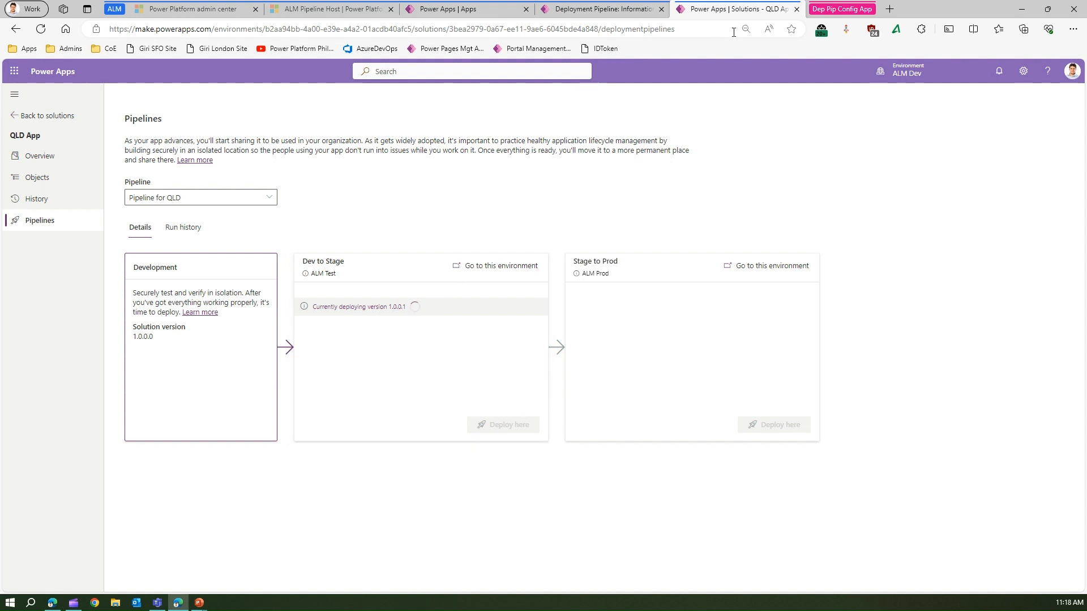
Step: In the other Power Apps tab, switch the environment to ALM Test and view its solutions
{"action": "left_click", "coordinate": [451, 10]}
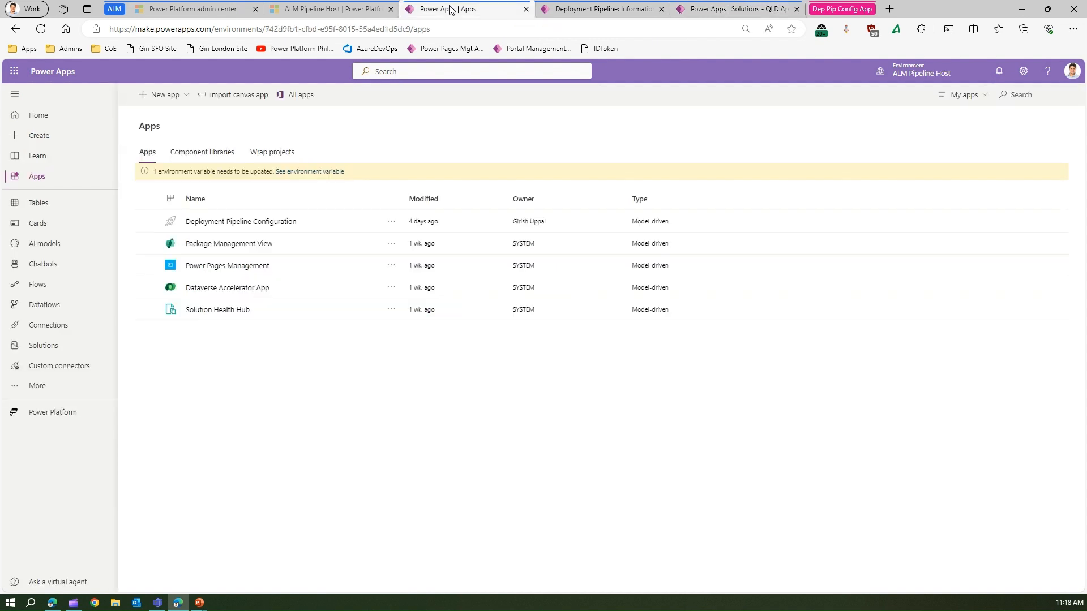
{"action": "left_click", "coordinate": [920, 72]}
{"action": "left_click", "coordinate": [935, 291]}
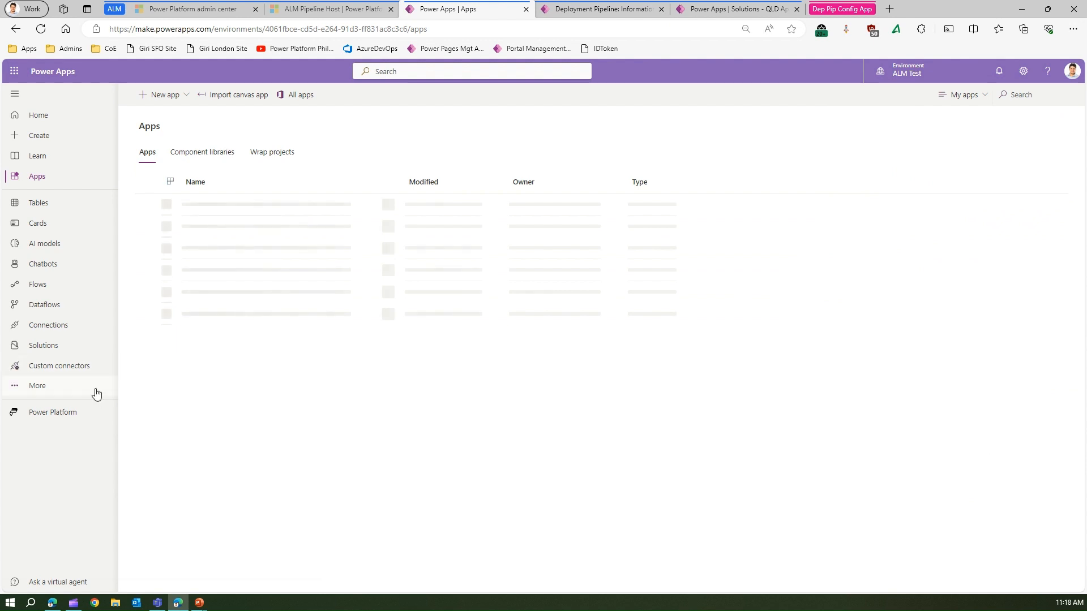
{"action": "left_click", "coordinate": [53, 346]}
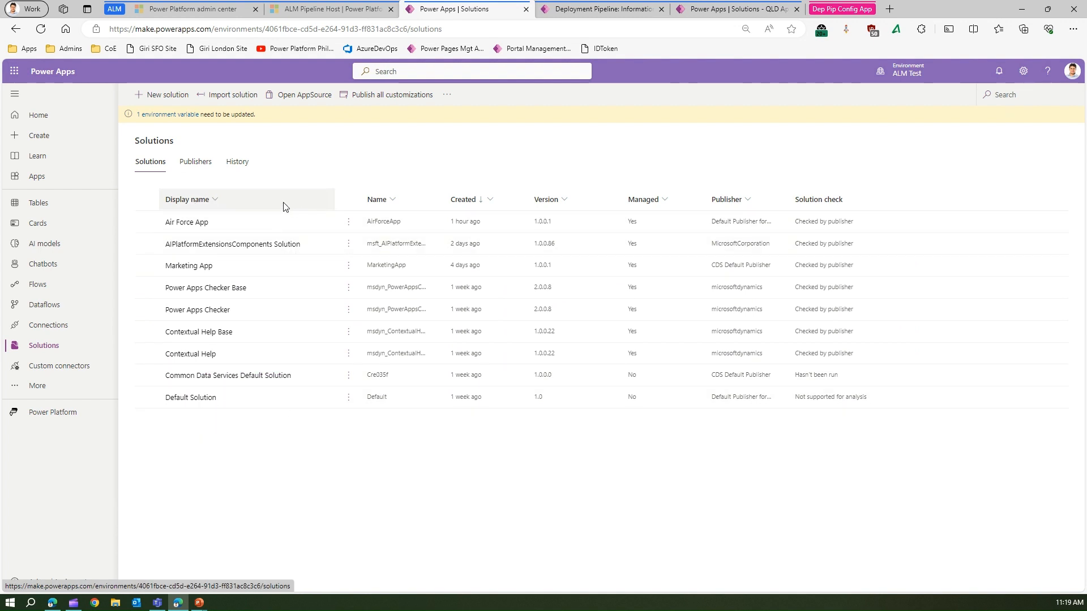
Step: Check QLD App's installed version on the Dev to Stage stage, then reload ALM Test's solutions list to look for the solution
{"action": "left_click", "coordinate": [738, 11]}
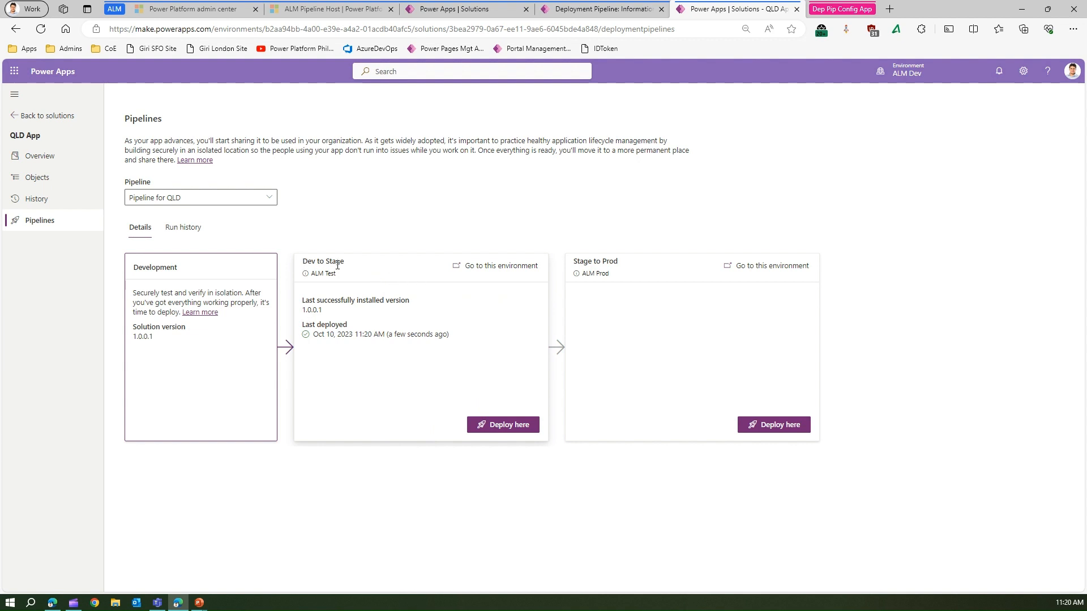
{"action": "left_click_drag", "start_coordinate": [302, 311], "coordinate": [334, 312]}
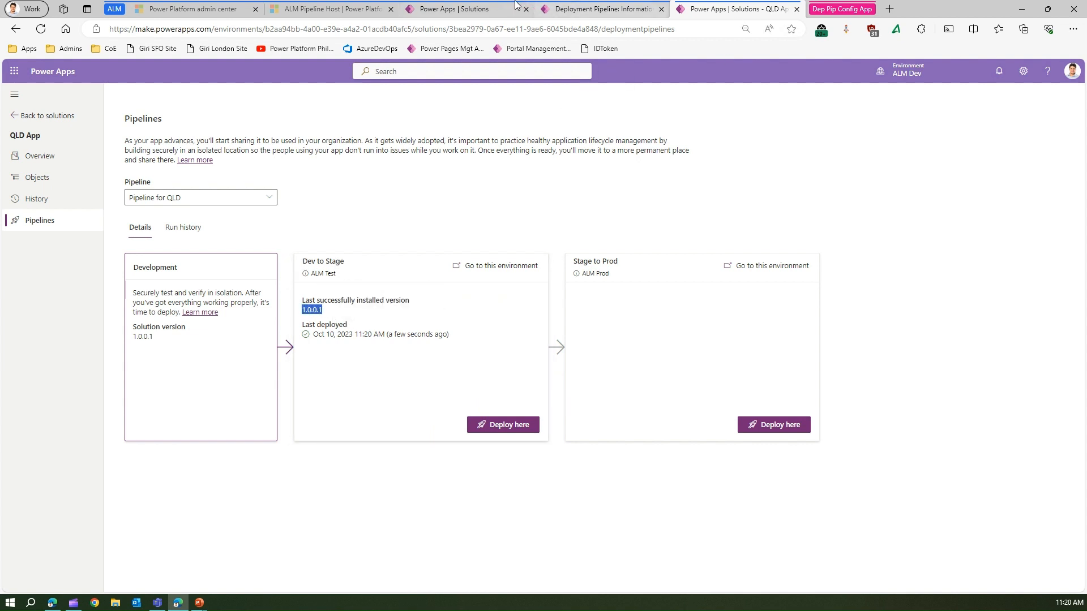
{"action": "left_click", "coordinate": [490, 10]}
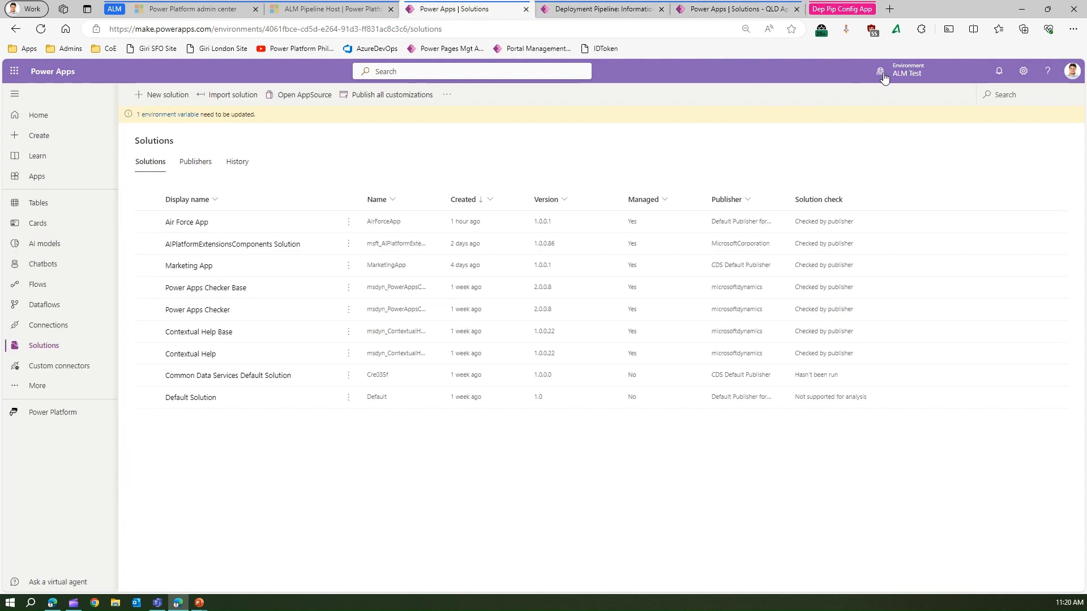
{"action": "left_click", "coordinate": [38, 34]}
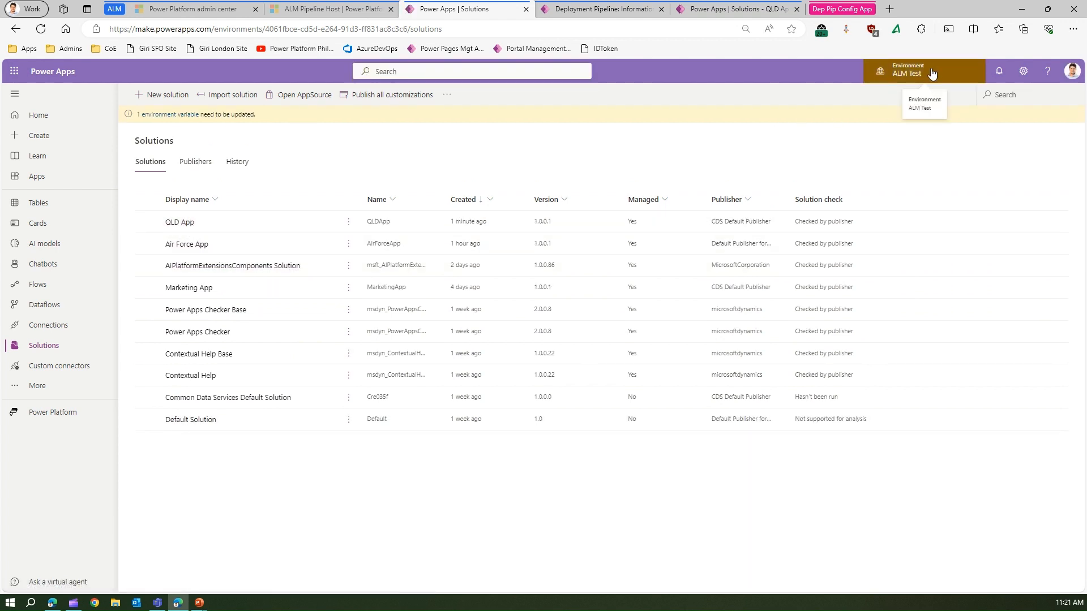
Step: Return to QLD App's pipelines page and deploy the solution through the Stage to Prod stage with the schedule set to Now
{"action": "left_click", "coordinate": [601, 10]}
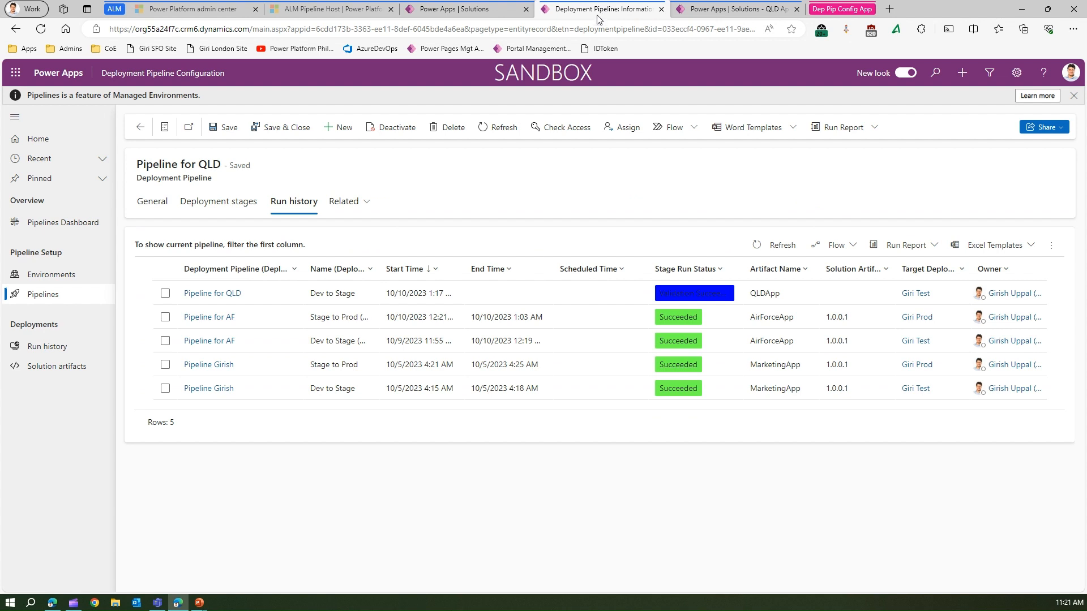
{"action": "left_click", "coordinate": [685, 10]}
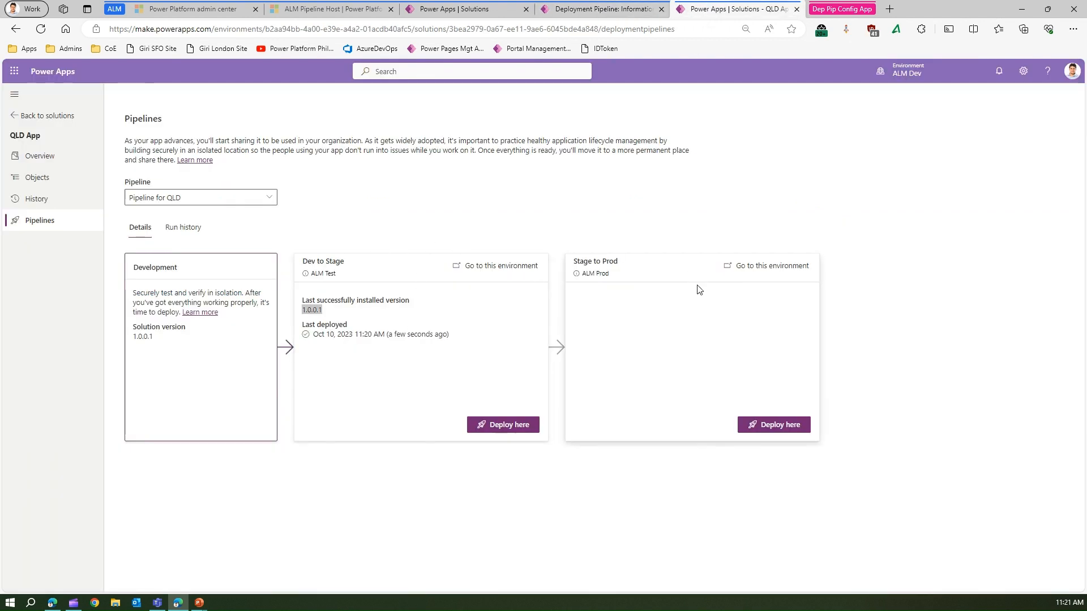
{"action": "left_click", "coordinate": [781, 429]}
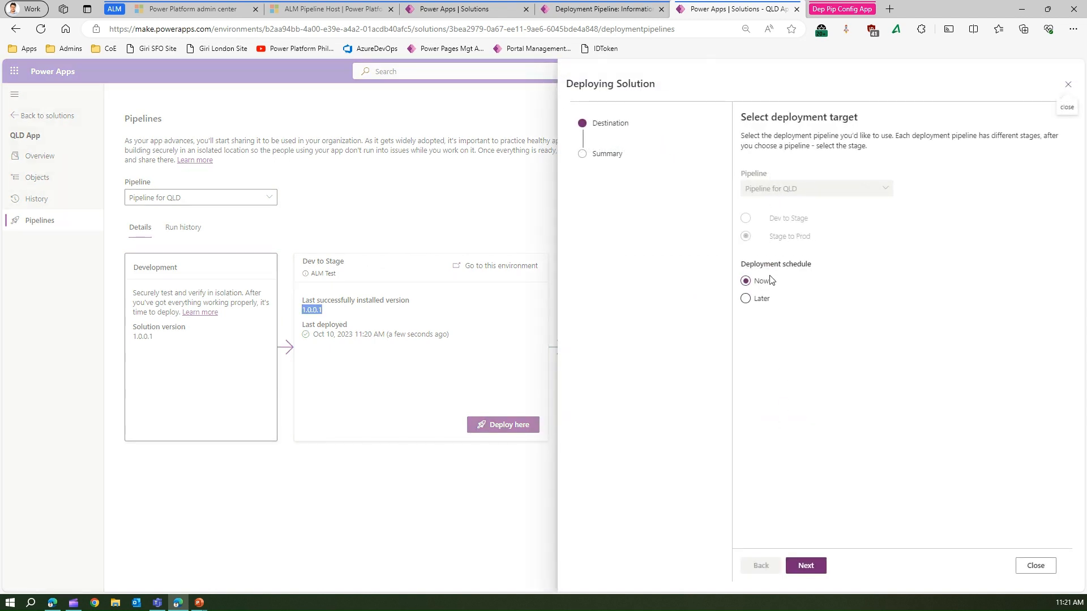
{"action": "left_click", "coordinate": [807, 567]}
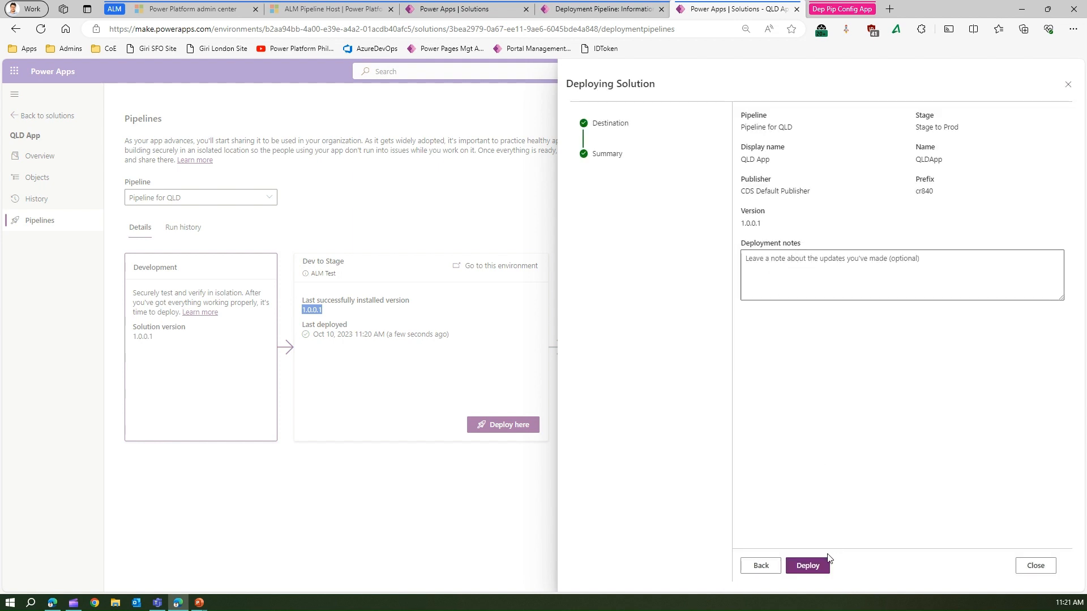
{"action": "left_click", "coordinate": [810, 566]}
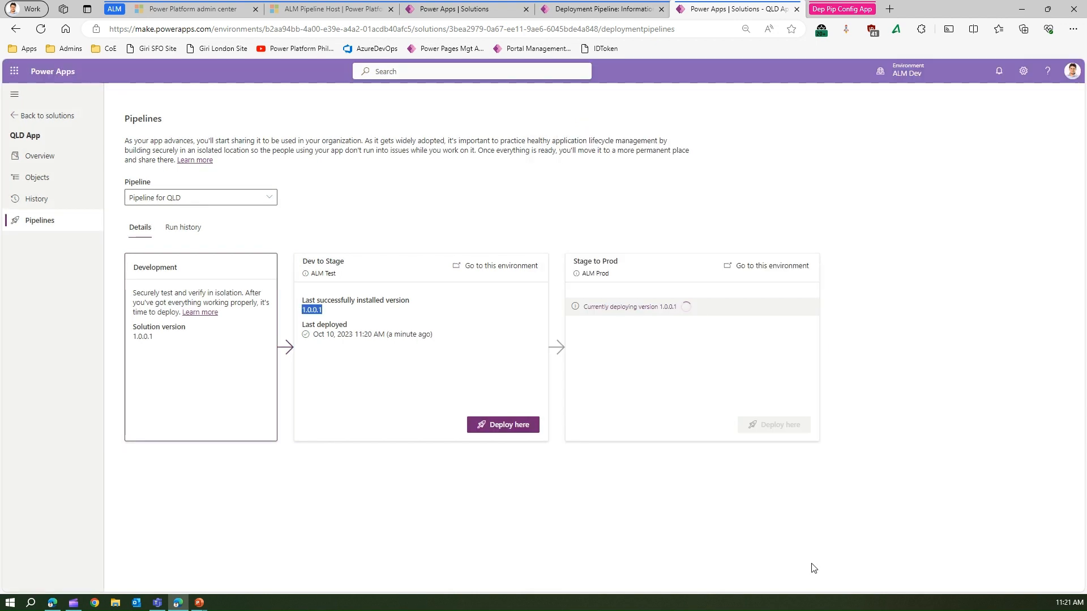
{"action": "key", "text": "ctrl"}
{"action": "key", "text": "ctrl"}
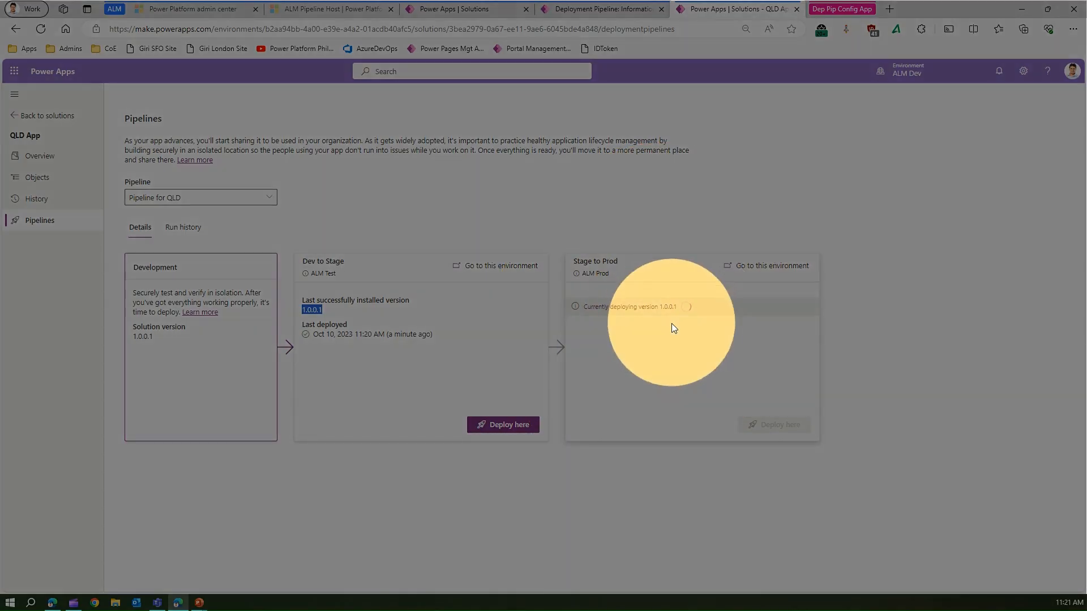
{"action": "left_click", "coordinate": [729, 117]}
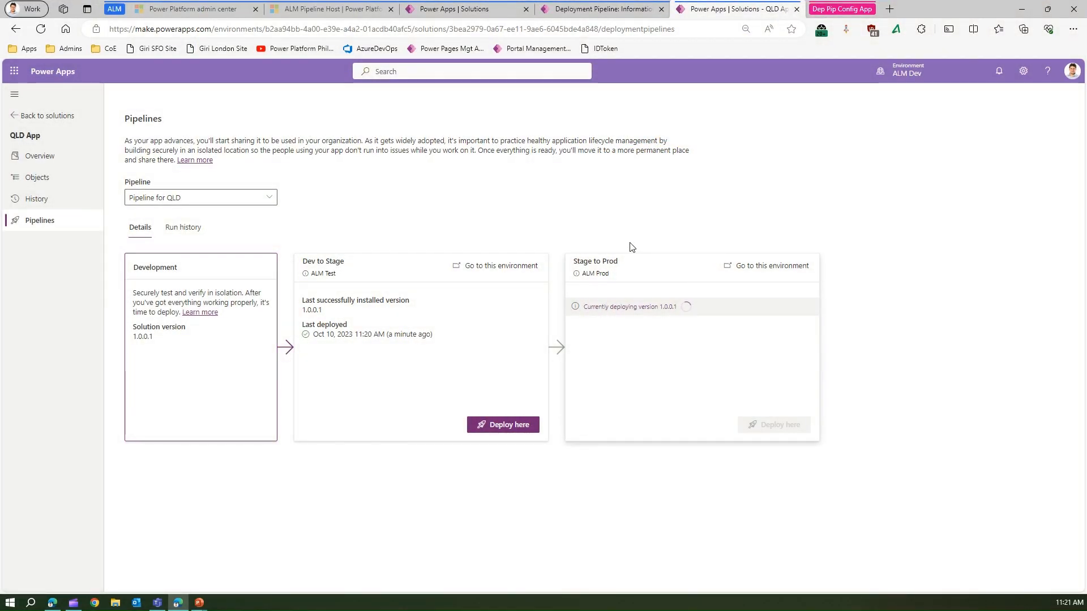
Step: Switch to Deployment Pipeline Configuration and review the run history of Pipeline for QLD and the overall deployment run history
{"action": "left_click", "coordinate": [621, 10]}
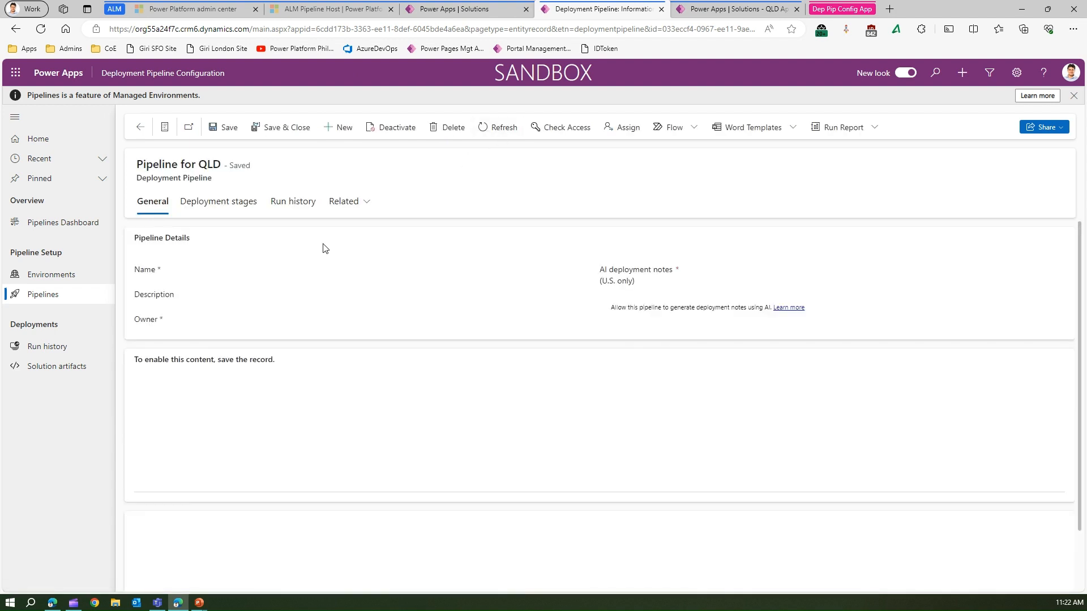
{"action": "left_click", "coordinate": [294, 204]}
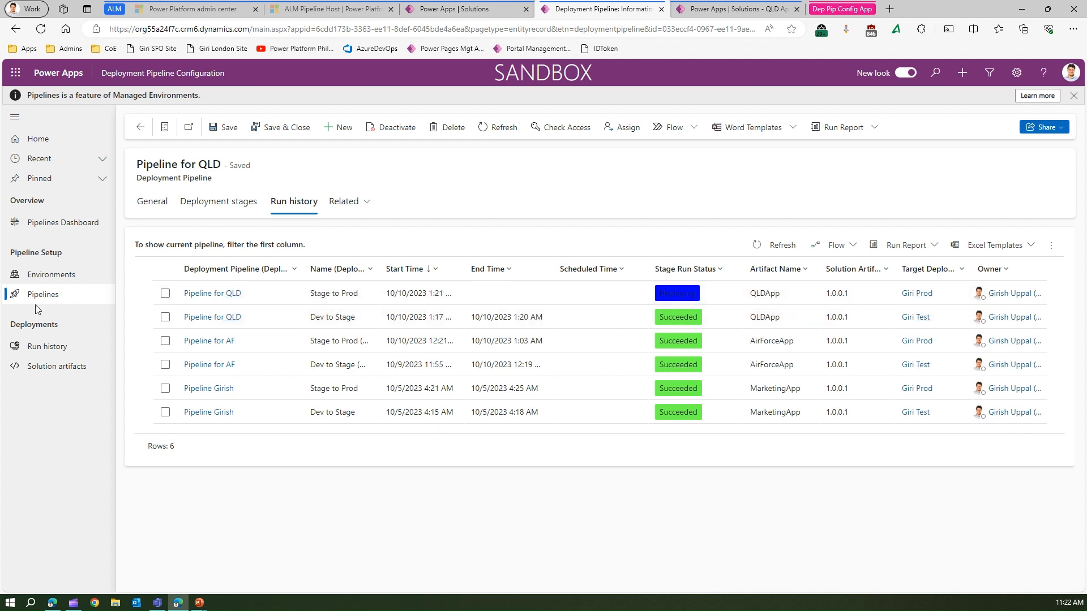
{"action": "left_click", "coordinate": [67, 349]}
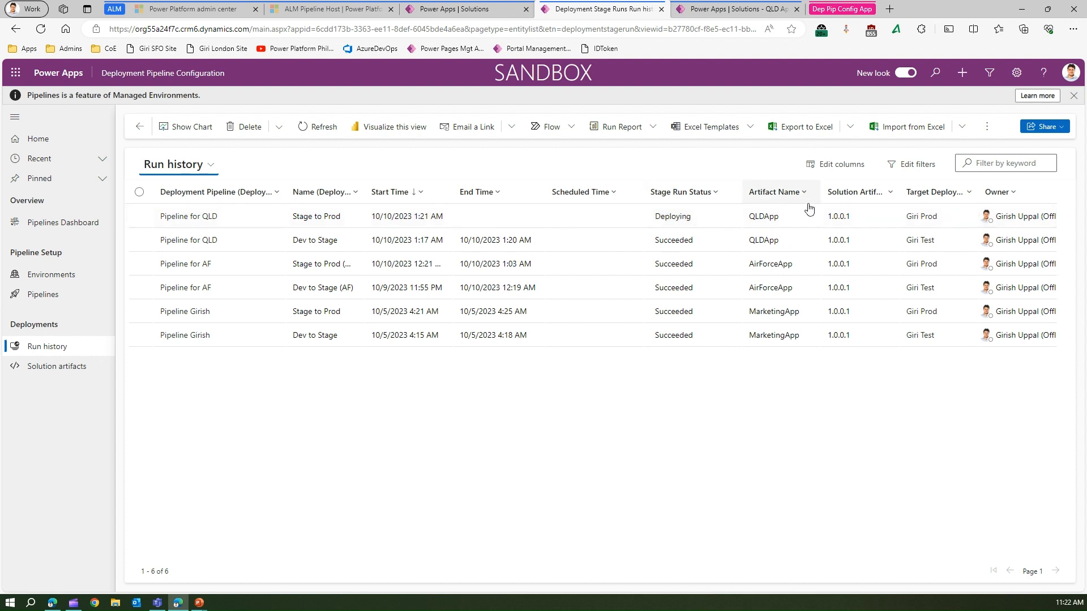
Step: Open the QLDApp record in the solution artifacts to view its managed and unmanaged artifact files
{"action": "left_click", "coordinate": [83, 371]}
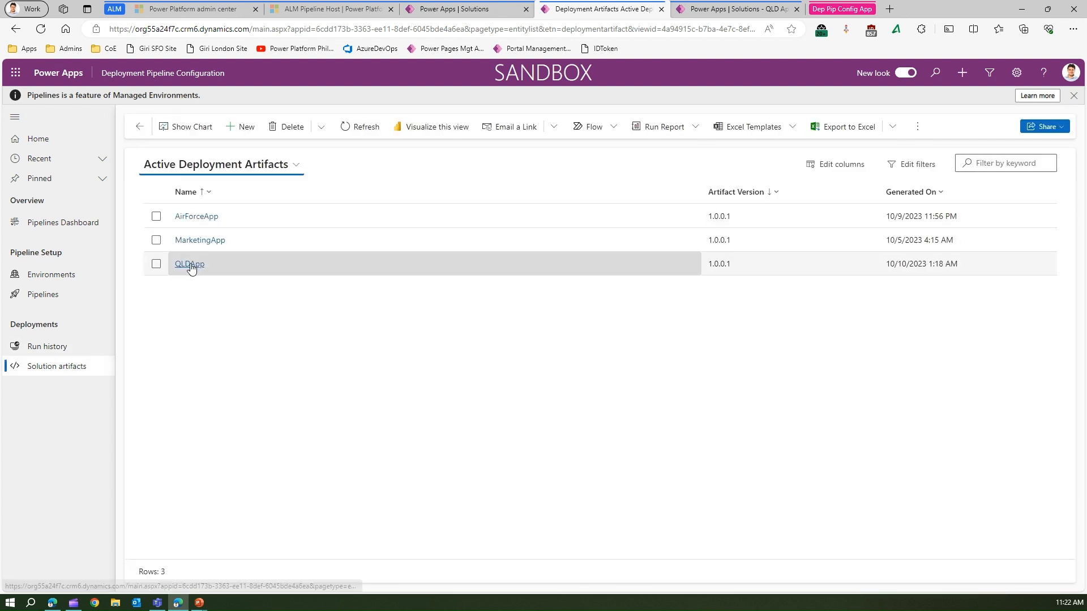
{"action": "left_click", "coordinate": [190, 264]}
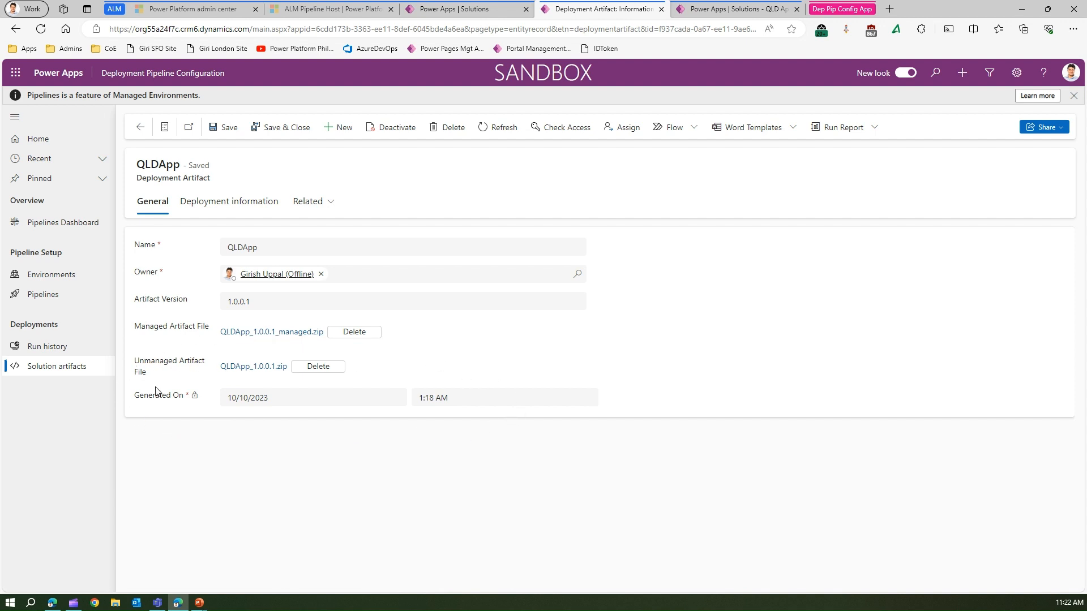
Step: Review the QLDApp artifact's deployment information, then check the Stage to Prod deployment on QLD App's pipelines page
{"action": "left_click", "coordinate": [202, 206]}
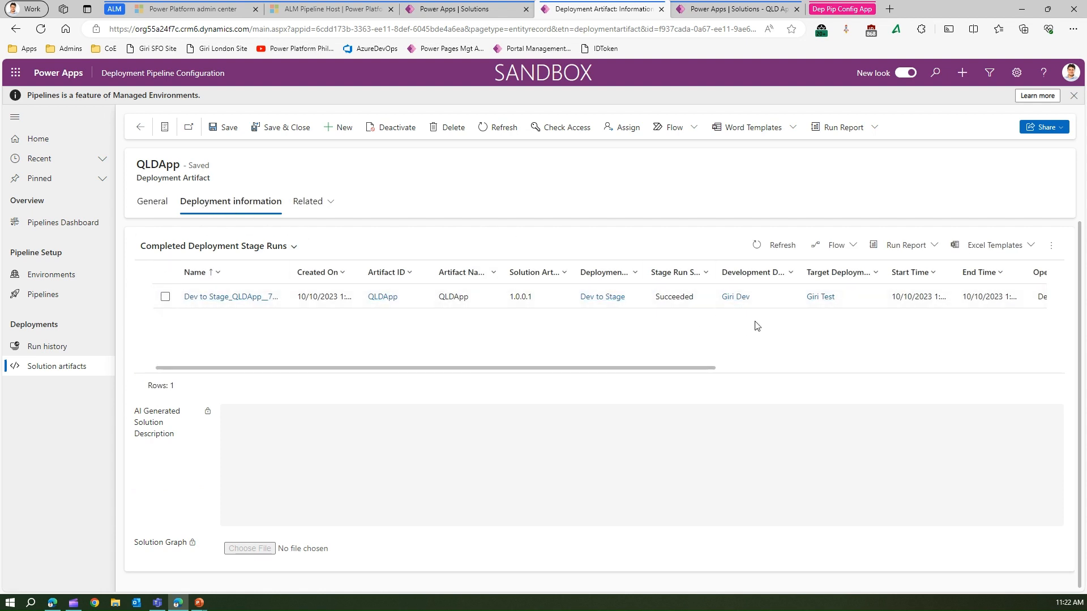
{"action": "left_click", "coordinate": [724, 11]}
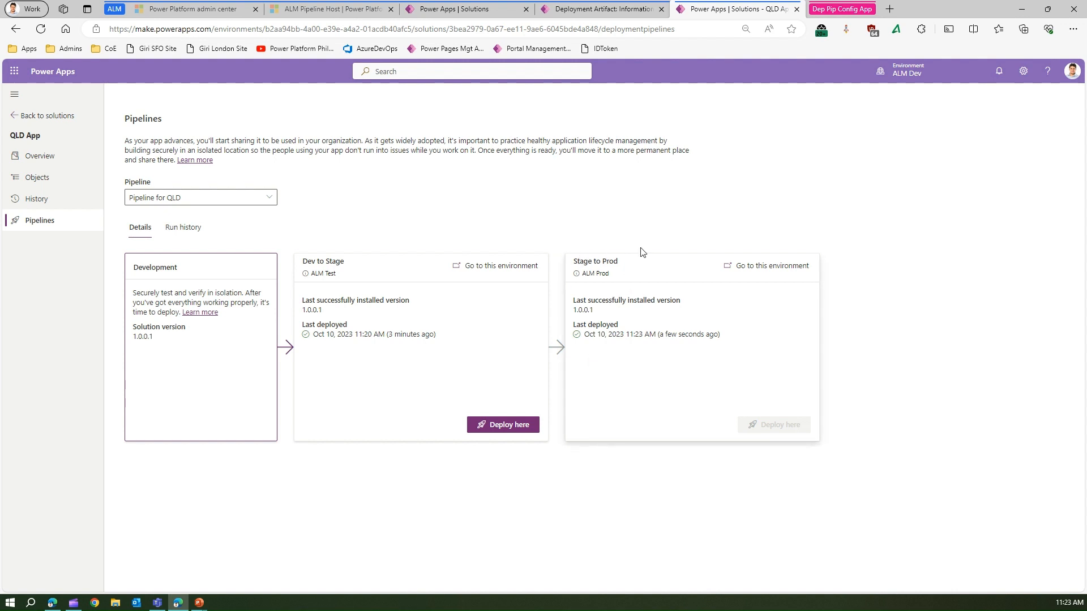
Step: Switch the solutions list to the ALM Prod environment to look for QLD App, then return to the solution's pipelines page
{"action": "left_click", "coordinate": [501, 13]}
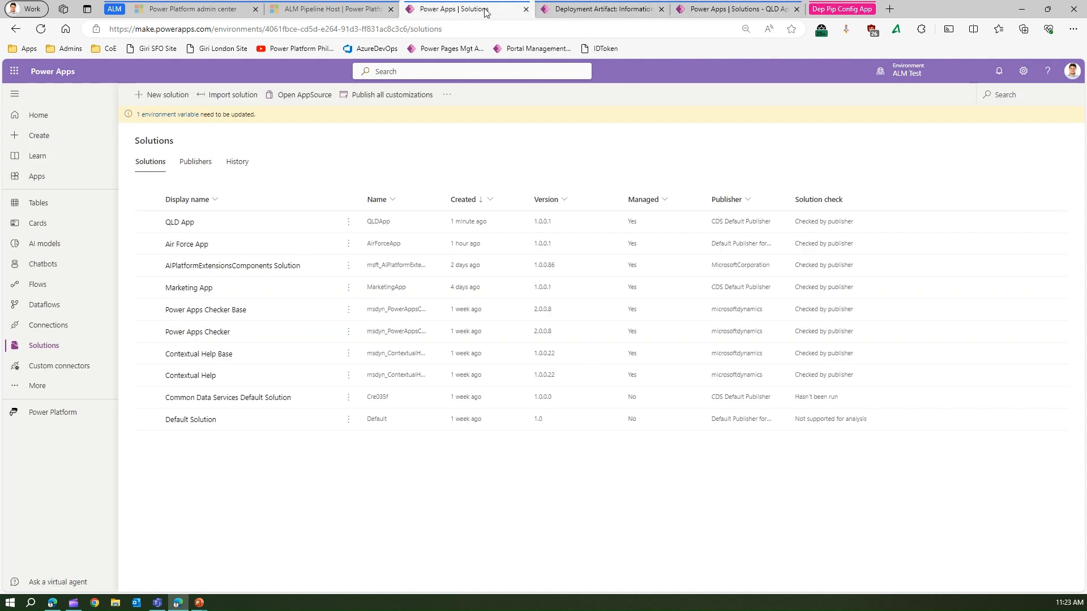
{"action": "left_click", "coordinate": [906, 75]}
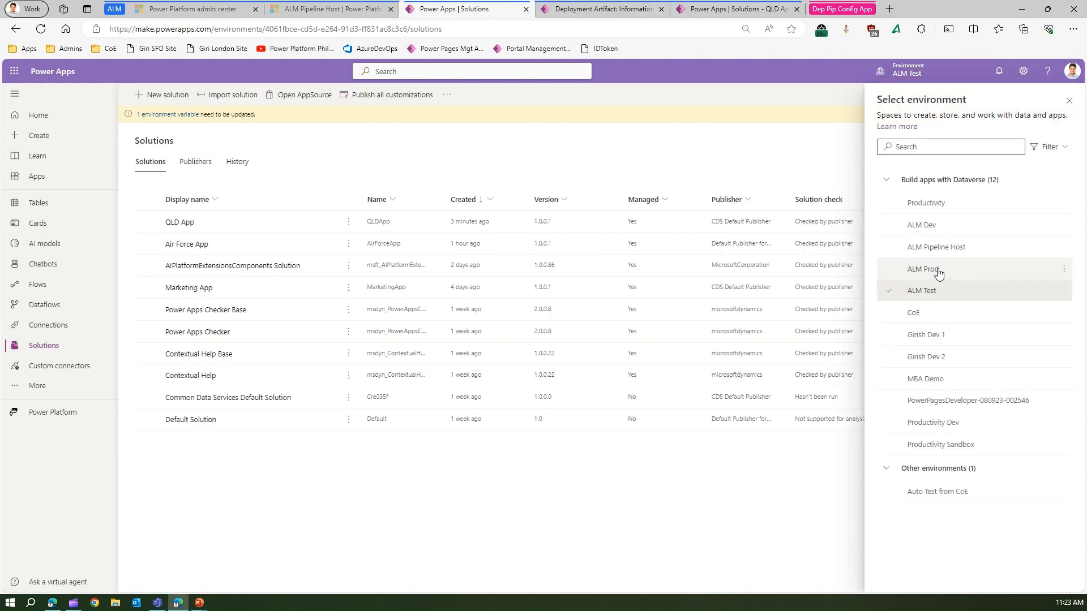
{"action": "left_click", "coordinate": [937, 272]}
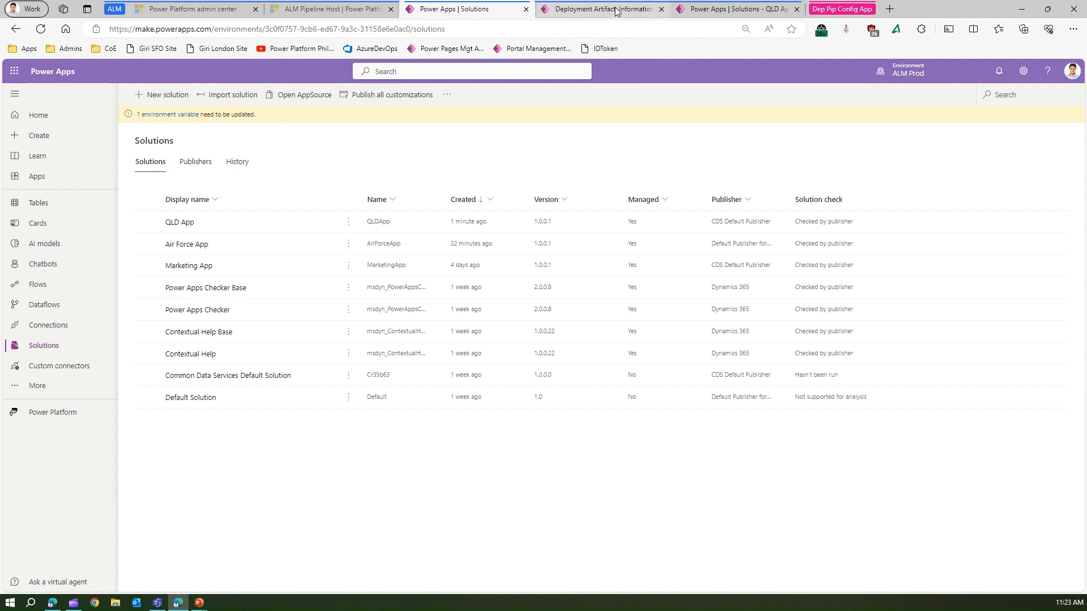
{"action": "left_click", "coordinate": [735, 9]}
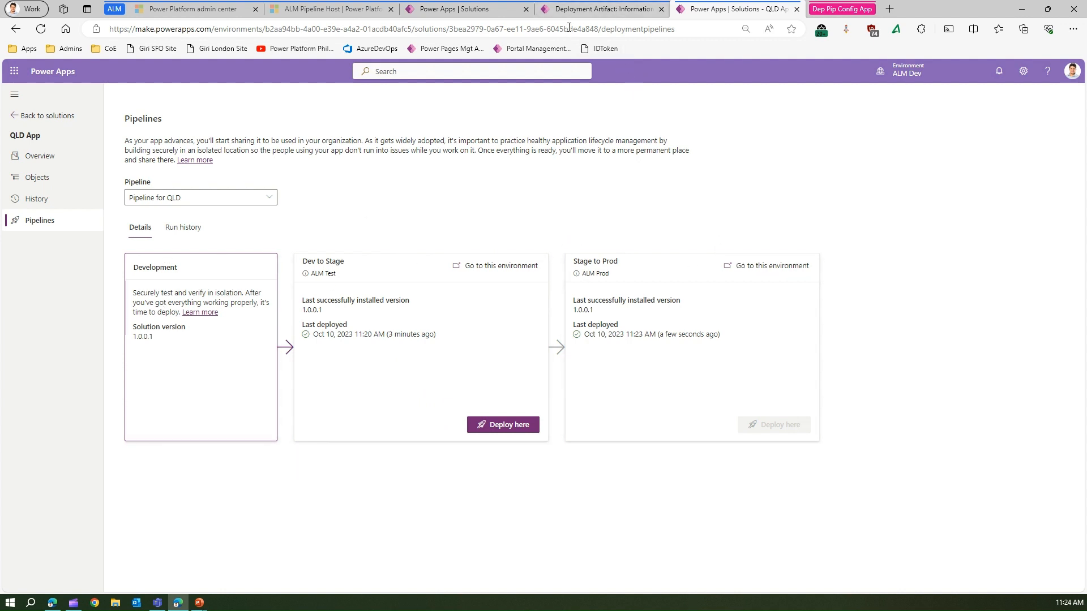
Step: Switch to Deployment Pipeline Configuration and review the run history charts on the Pipelines Dashboard
{"action": "mouse_move", "coordinate": [583, 11]}
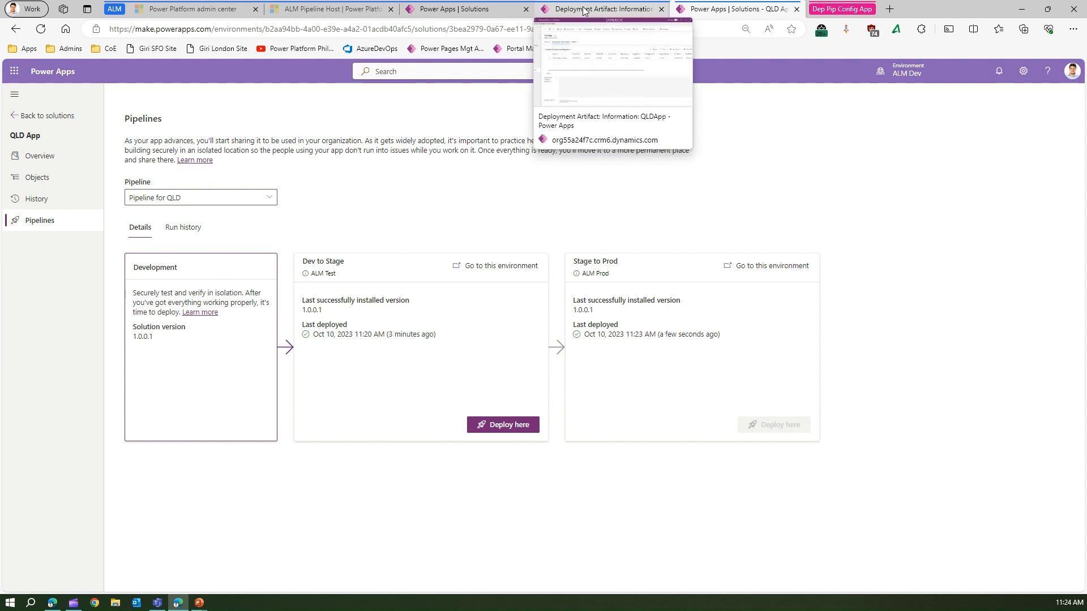
{"action": "left_click", "coordinate": [583, 11]}
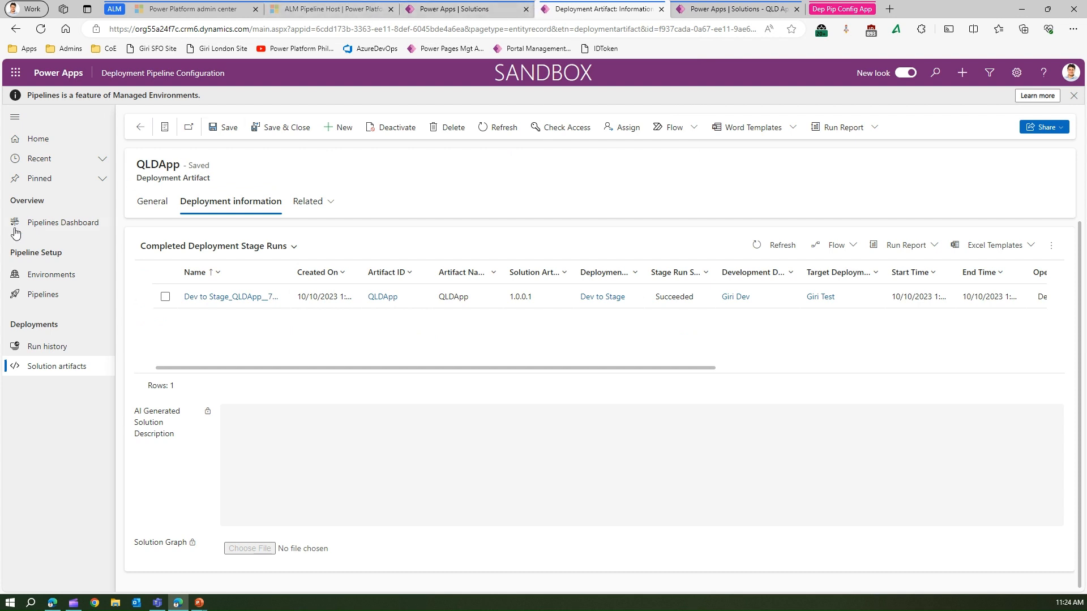
{"action": "left_click", "coordinate": [56, 224]}
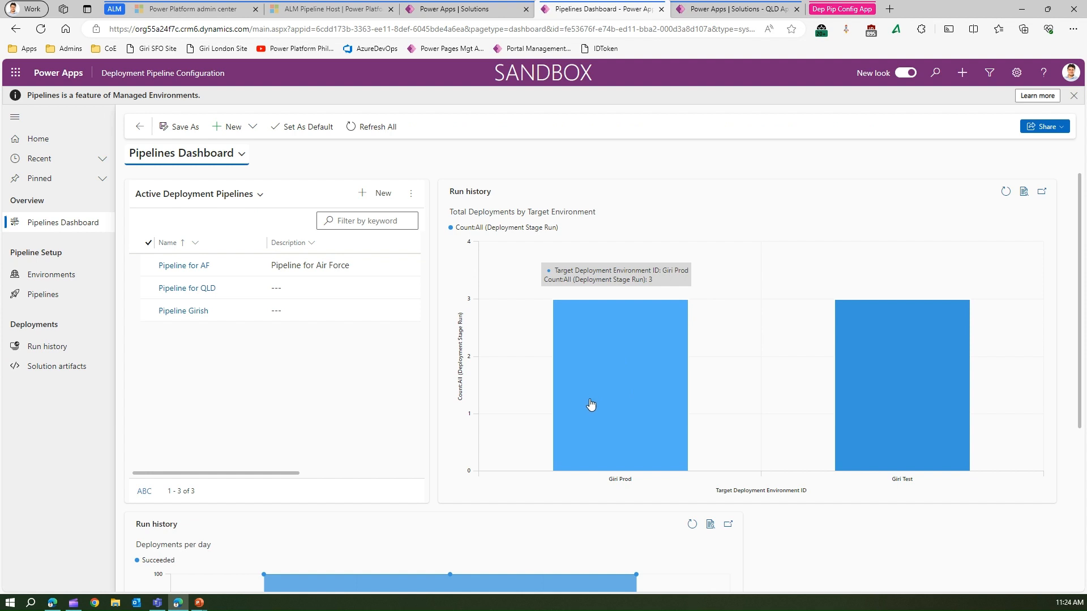
{"action": "scroll", "coordinate": [589, 403], "scroll_direction": "down", "scroll_amount": 5}
{"action": "scroll", "coordinate": [589, 403], "scroll_direction": "up", "scroll_amount": 5}
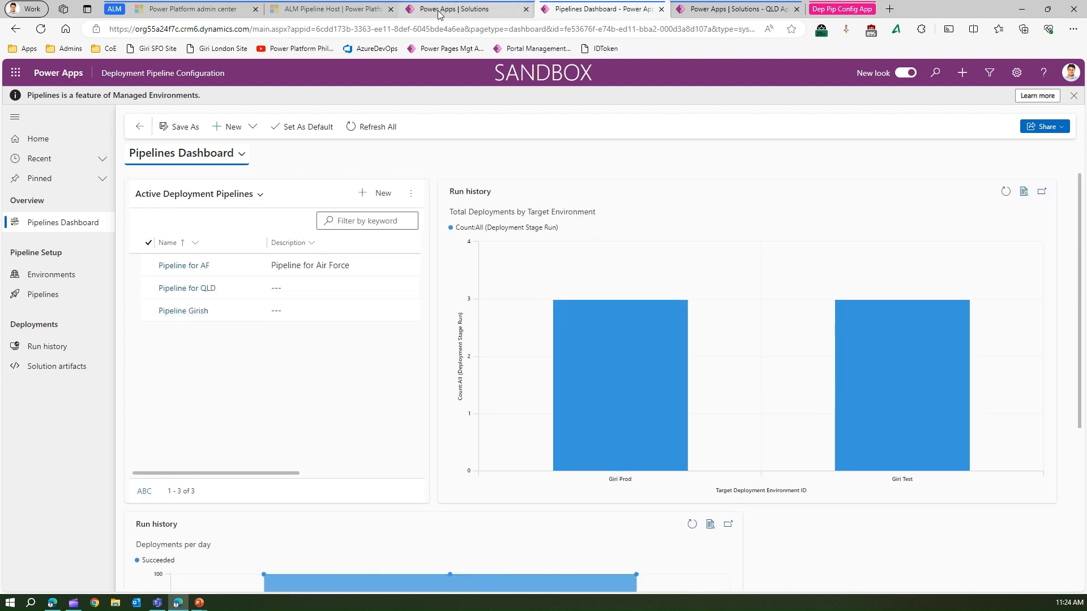
Step: Open the list of active deployment pipelines
{"action": "left_click", "coordinate": [56, 304]}
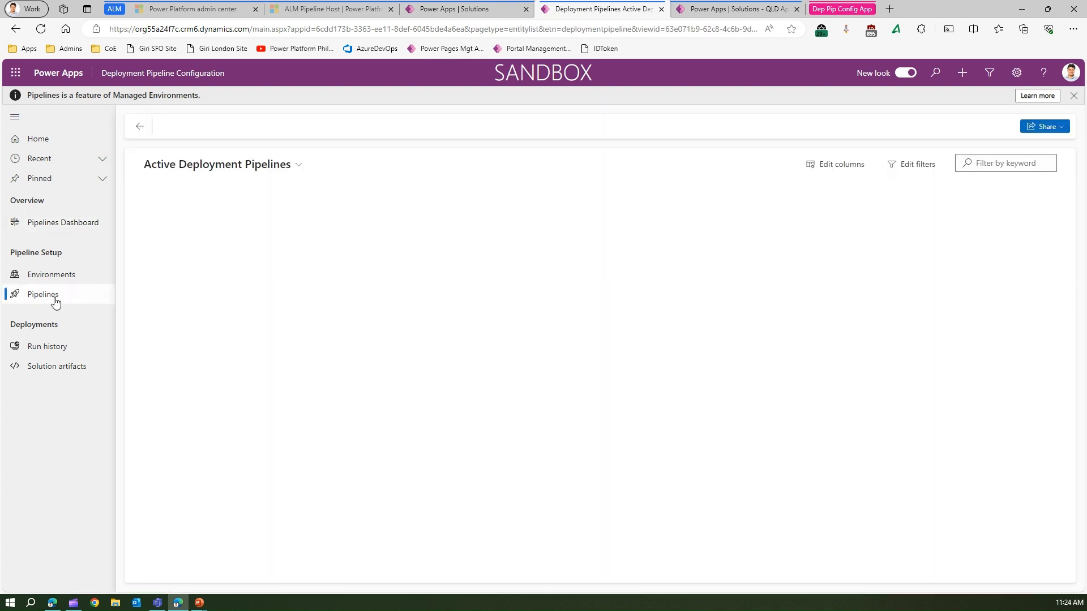